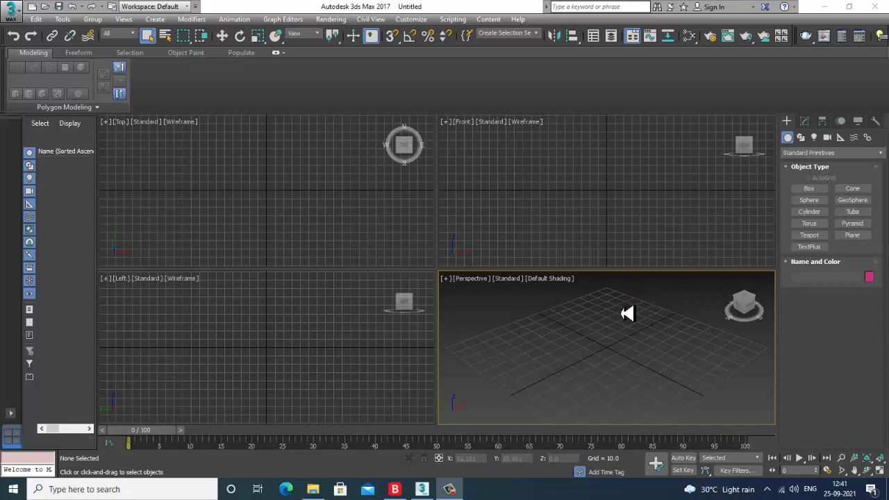
Step: View the exhibition-stall.jpg image file from the Desktop and arrange its enlarged window beside the modelling area as a reference
left_click(331, 20)
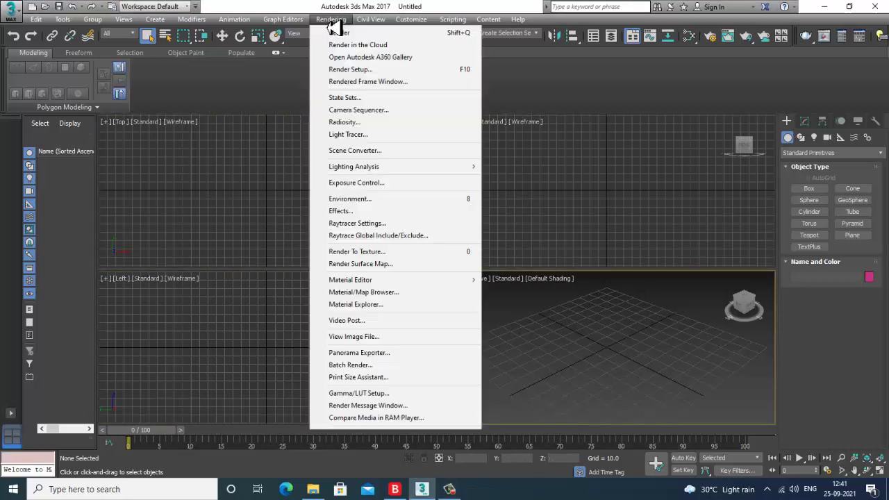
left_click(410, 342)
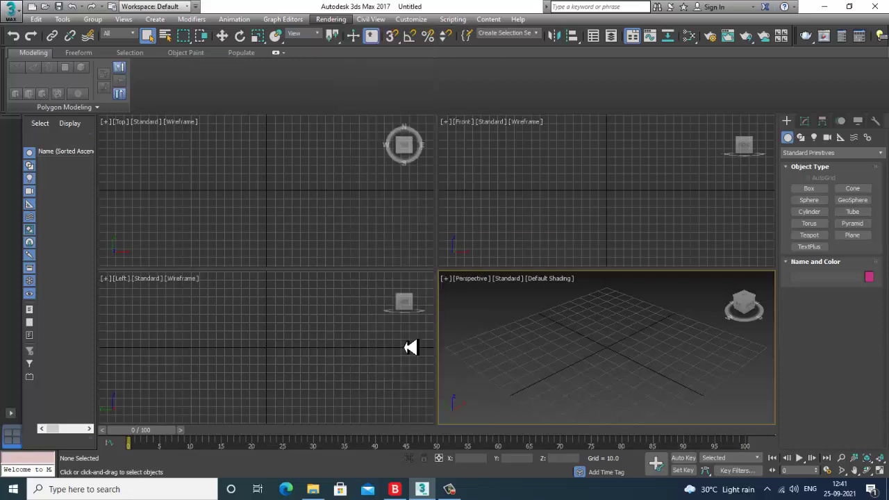
left_click(37, 117)
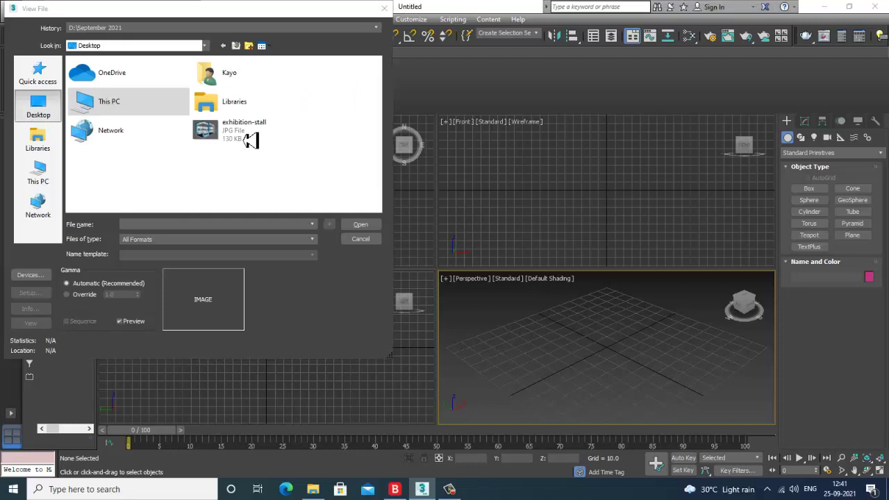
double_click(249, 137)
left_click_drag(422, 130, 127, 86)
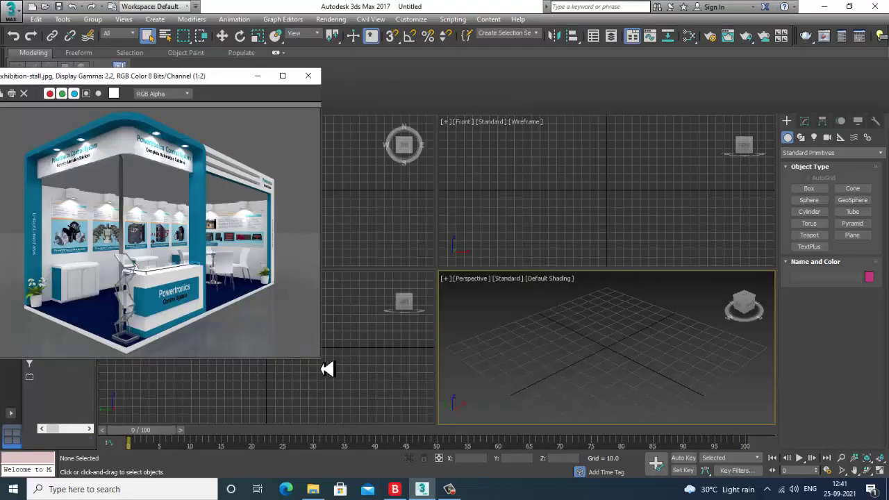
left_click_drag(327, 369, 369, 394)
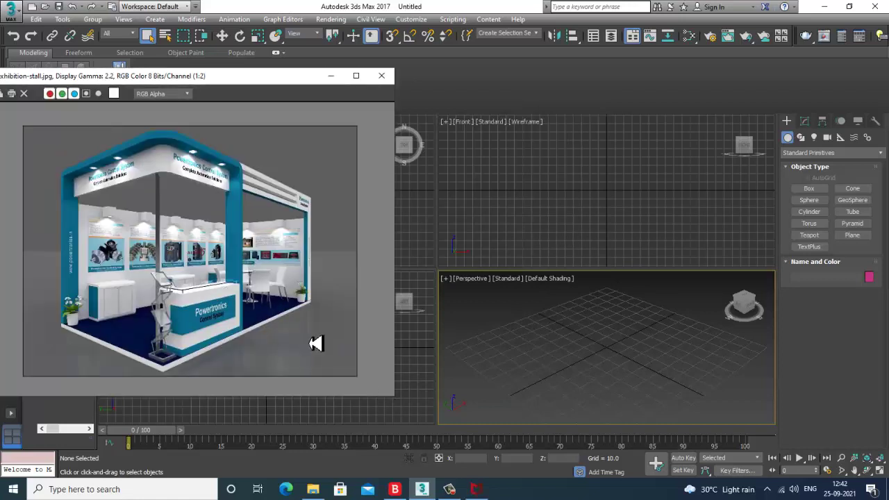
Step: Create a floor plane about 242 long by 229 wide over the grid in the maximized Perspective view
left_click(554, 361)
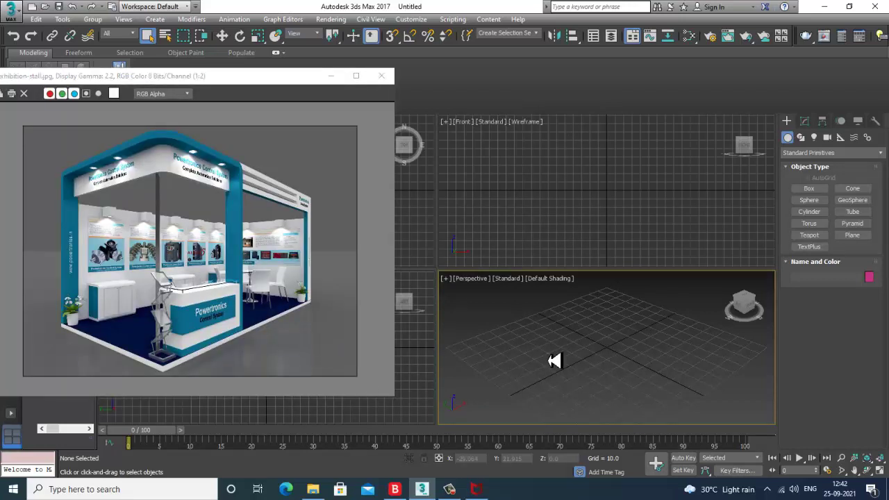
key("alt+w")
middle_click_drag(589, 353, 647, 300, "alt")
scroll(667, 289, "down", 4)
left_click(852, 236)
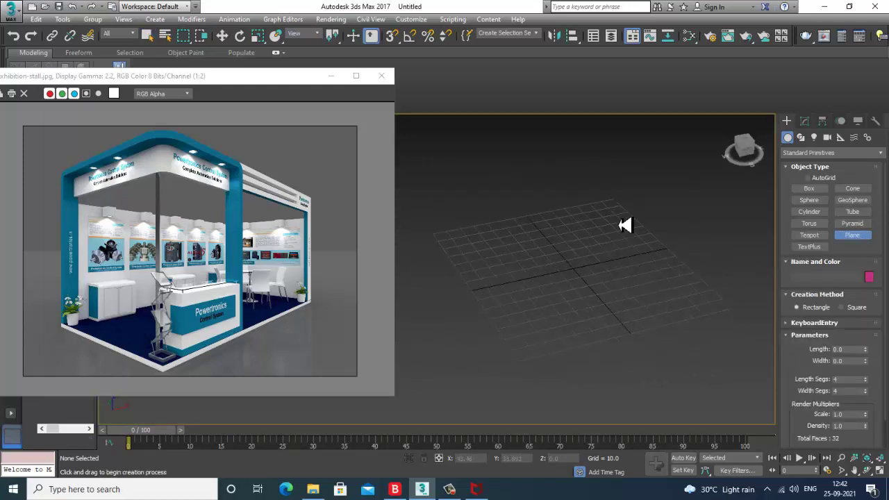
left_click_drag(626, 172, 472, 484)
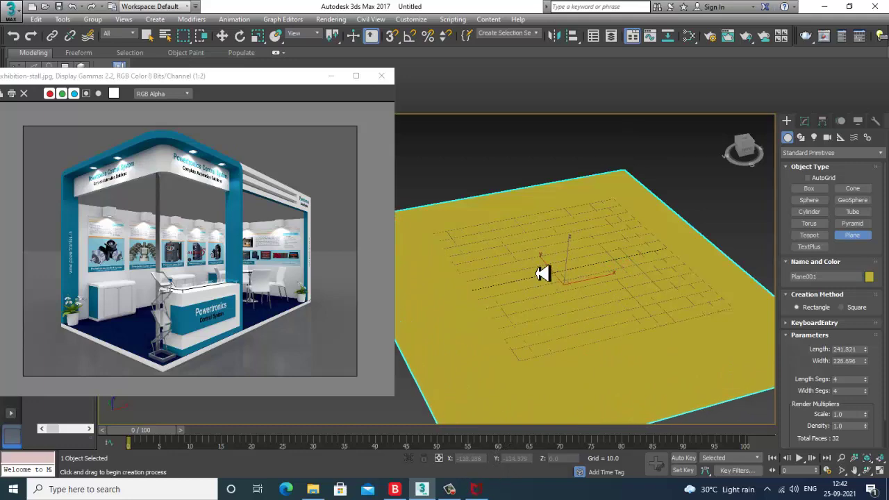
Step: In the Top view, scale the floor plane to about 136% along X and stretch it slightly along Y
left_click(222, 36)
key("alt+w")
left_click_drag(248, 85, 148, 125)
right_click(382, 205)
key("alt+w")
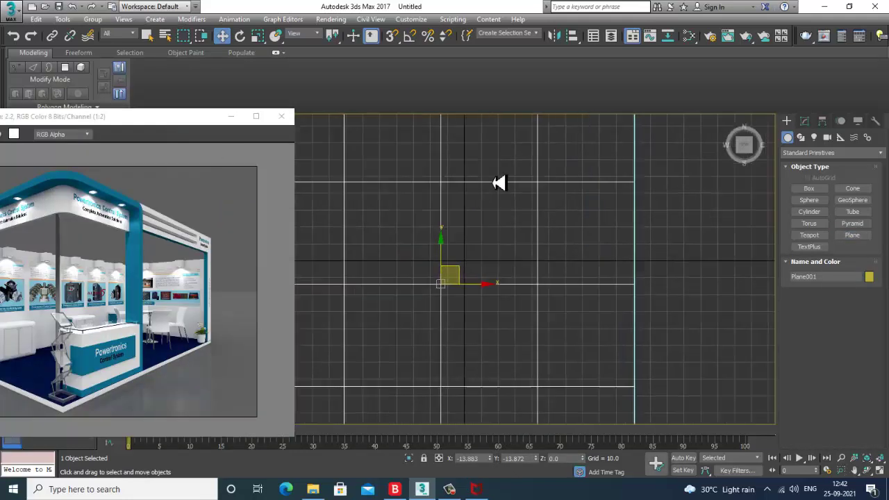
scroll(524, 198, "up", 5)
key("r")
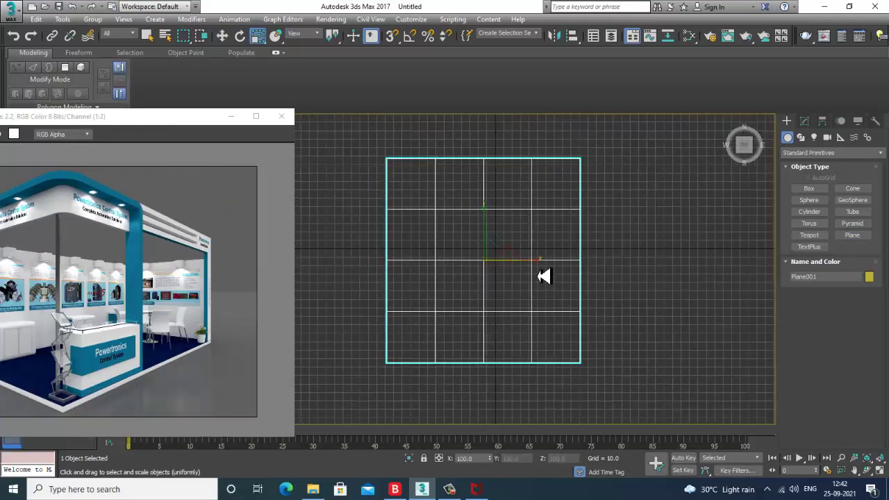
left_click_drag(544, 268, 535, 306)
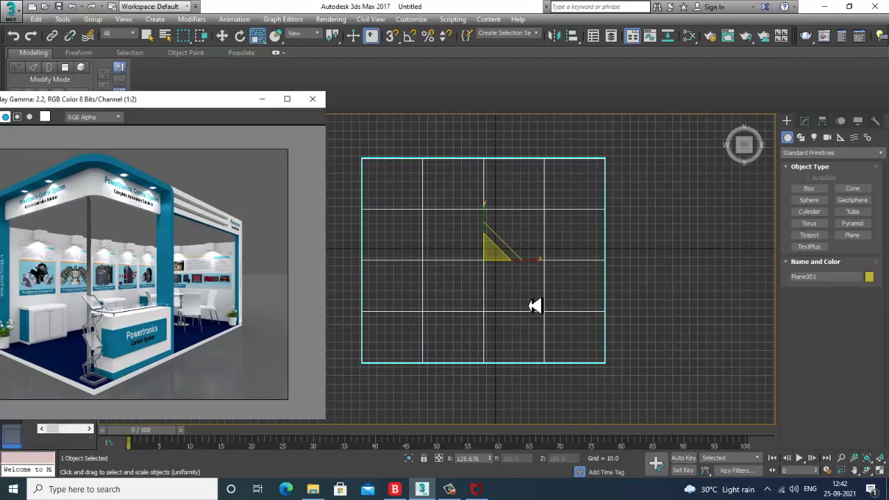
left_click_drag(535, 268, 542, 270)
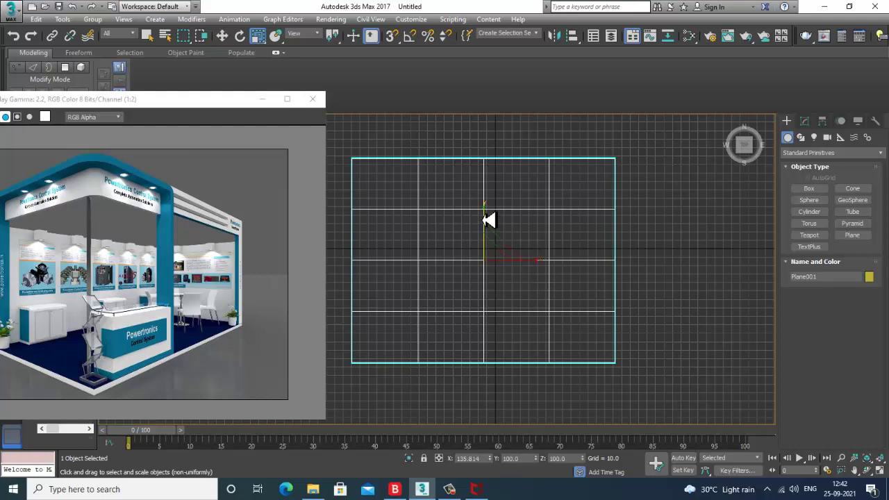
left_click_drag(486, 221, 487, 219)
key("w")
Step: Draw an L-shaped AEC Extended wall along the floor plane's back and right edges, snapping its corners to the grid
left_click(832, 153)
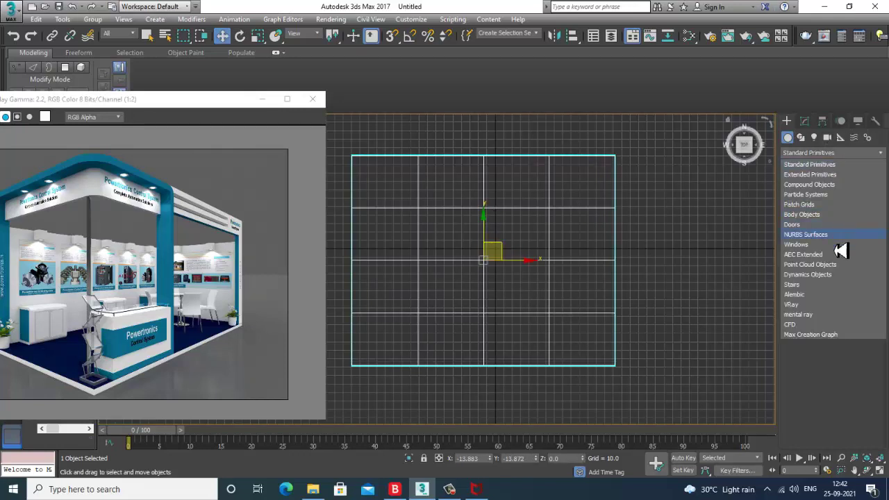
left_click(810, 255)
left_click(810, 201)
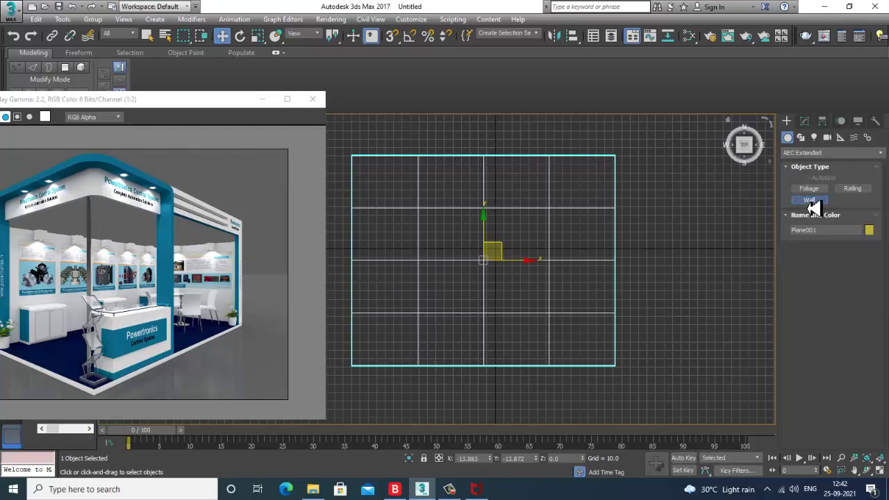
scroll(451, 205, "up", 3)
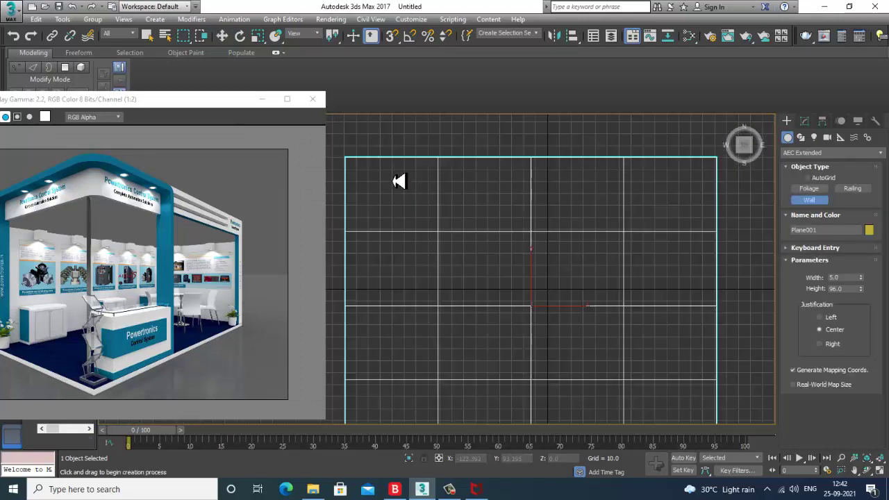
key("s")
left_click(346, 159)
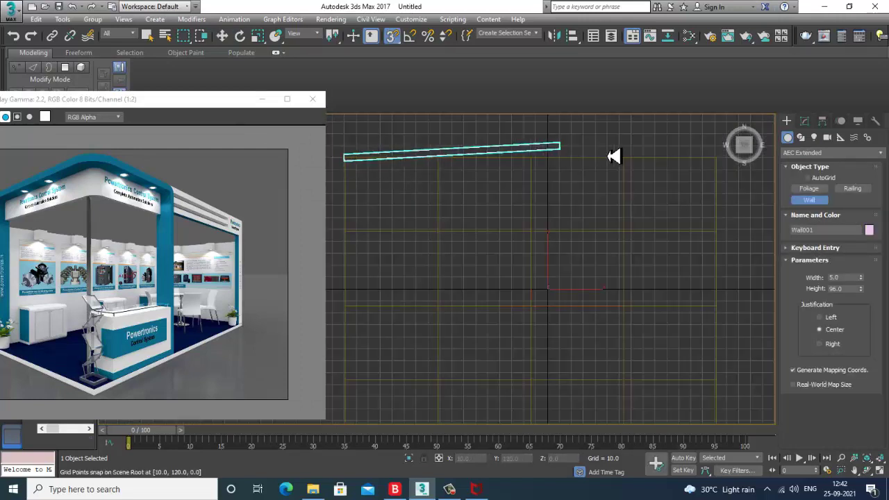
left_click(716, 164)
middle_click_drag(678, 332, 664, 213)
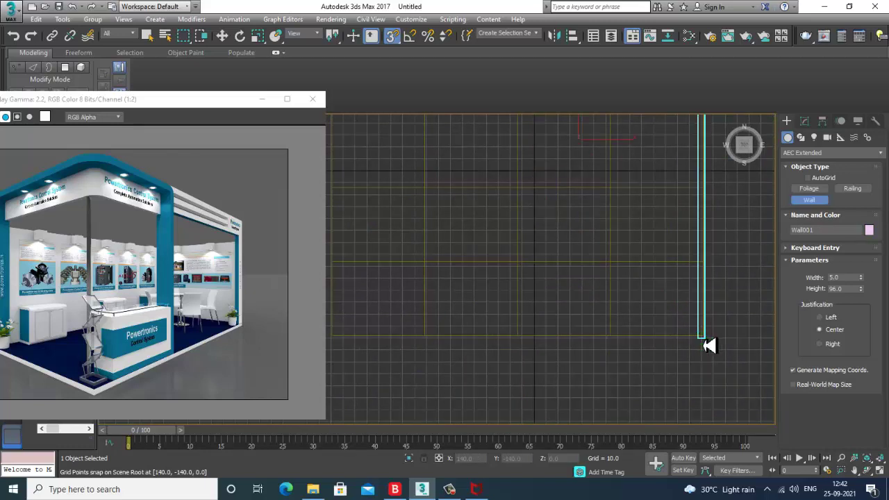
left_click(704, 344)
right_click(704, 343)
right_click(705, 343)
key("alt+w")
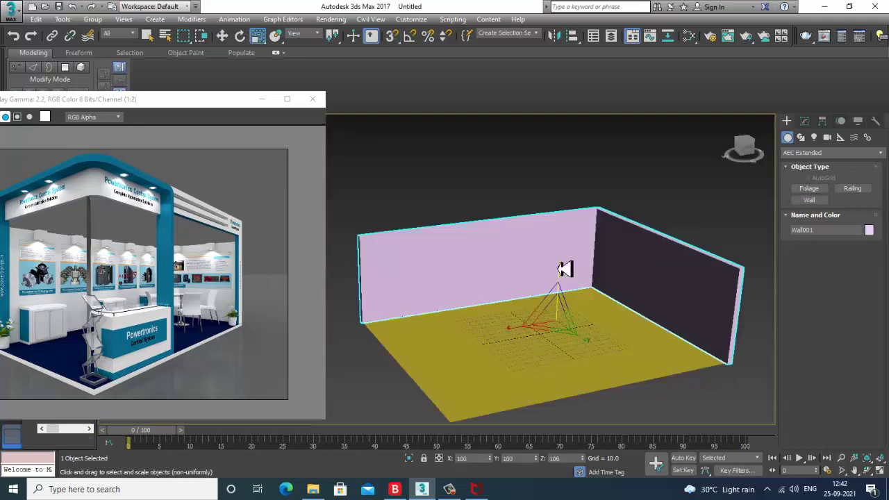
Step: Scale the L-shaped wall's height to about 149% along Z
left_click_drag(565, 270, 564, 260)
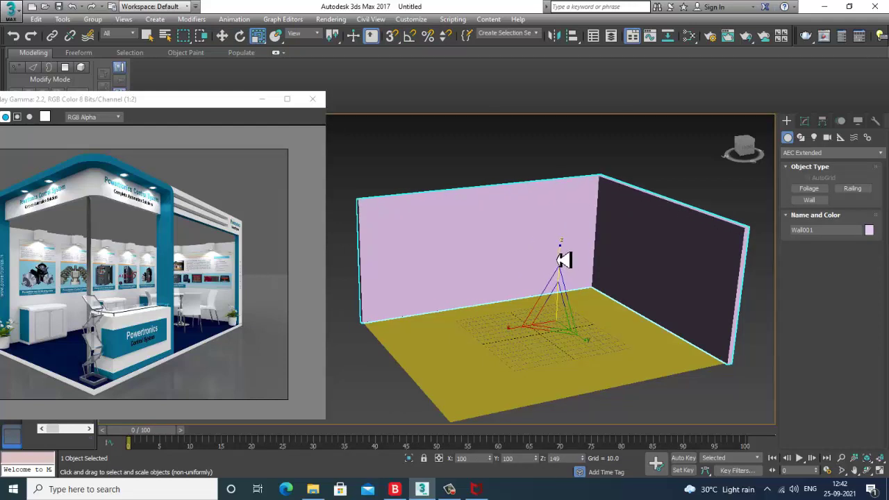
middle_click_drag(564, 260, 615, 258, "alt")
scroll(572, 260, "up", 3)
scroll(639, 261, "down", 4)
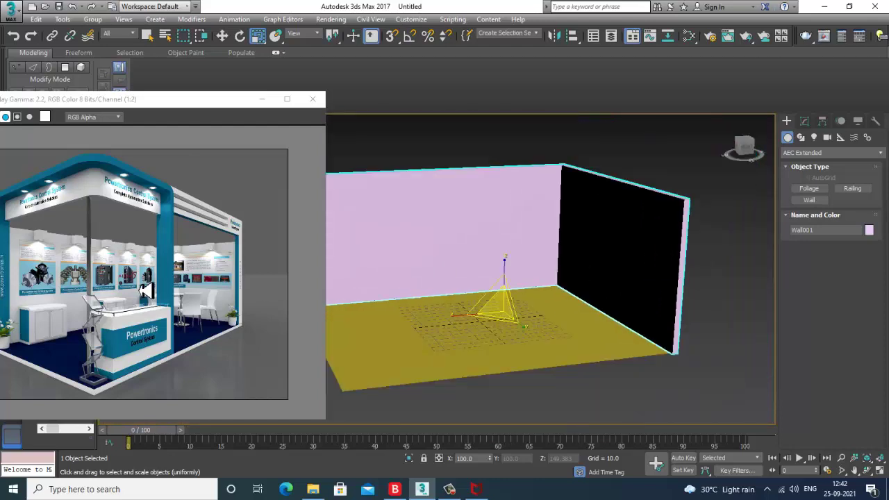
Step: In the Top view, draw an open spline along the floor's left edge and about 135 units along its front edge
left_click(147, 291)
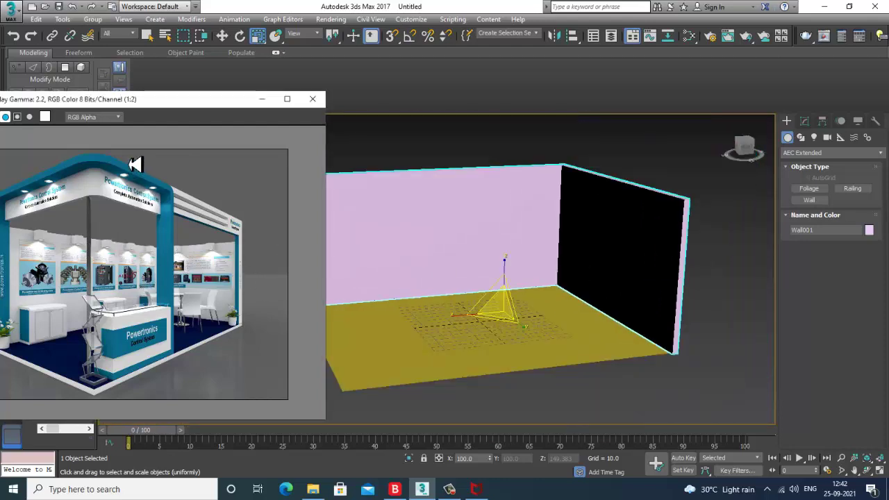
key("alt+w")
middle_click(369, 204)
key("alt+w")
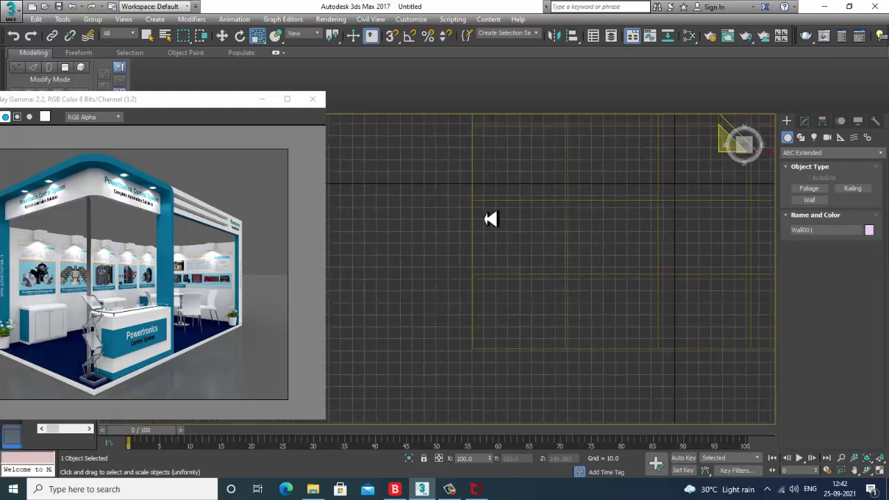
scroll(490, 219, "down", 3)
middle_click_drag(507, 234, 475, 248)
left_click_drag(110, 102, 148, 101)
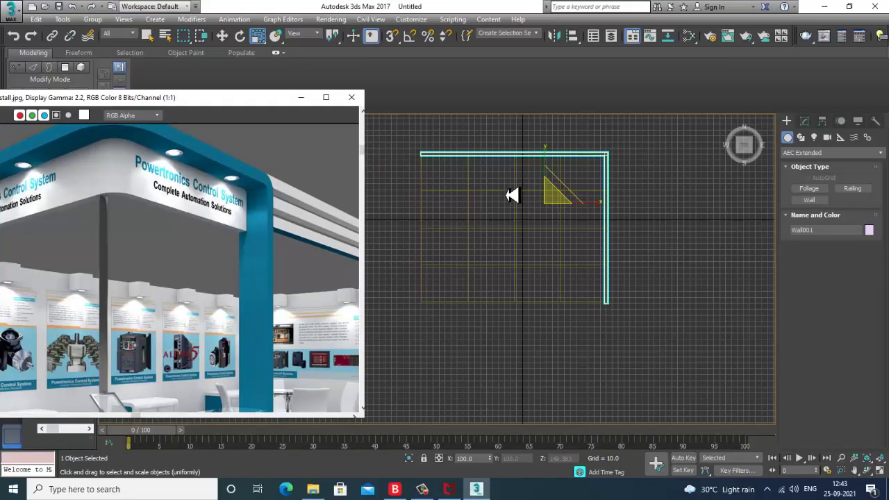
scroll(193, 244, "down", 1)
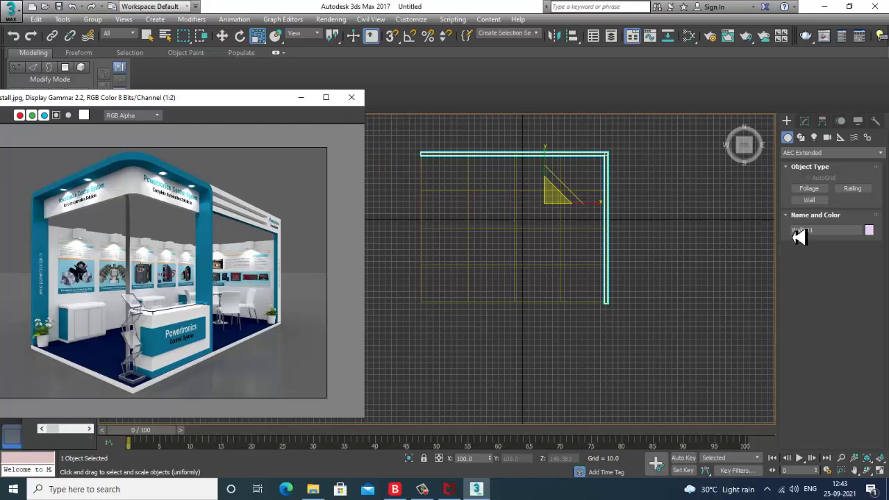
left_click(801, 138)
left_click(809, 198)
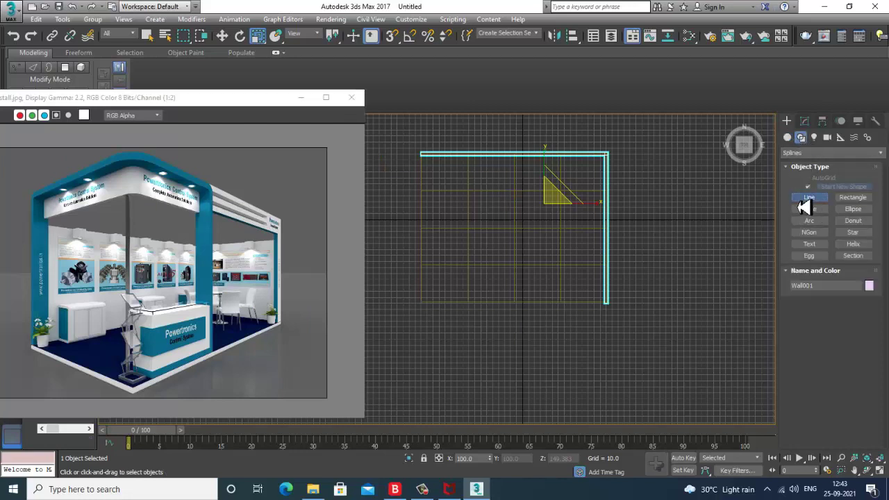
scroll(460, 217, "up", 3)
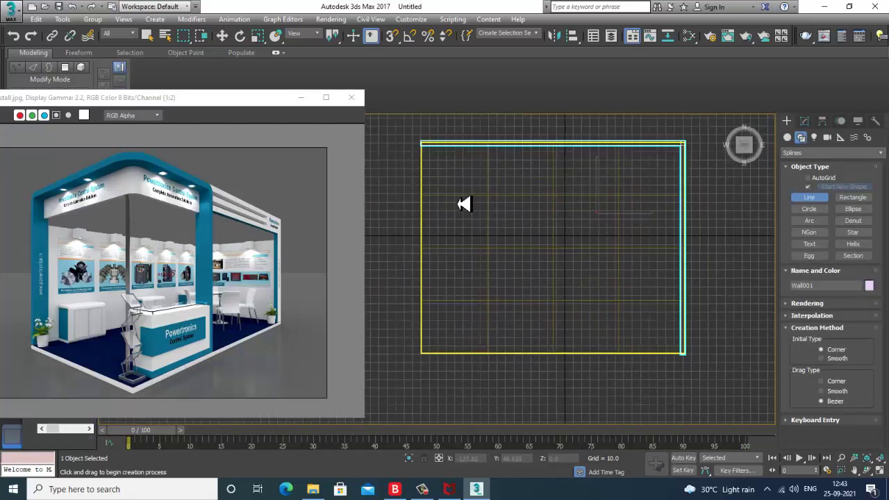
left_click(420, 153)
left_click(435, 360)
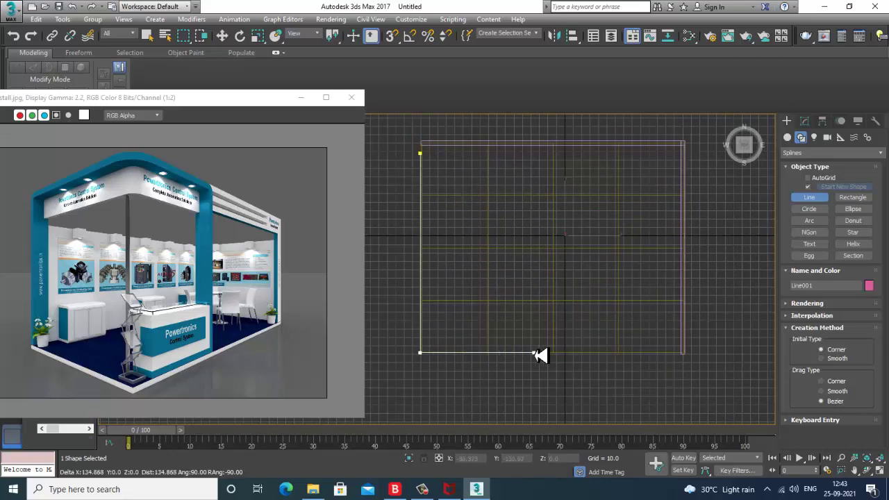
left_click(534, 353)
right_click(535, 353)
right_click(533, 355)
Step: Raise the spline in the Perspective view to a Z height of about 141, near the top of the walls
key("alt+w")
middle_click(578, 346)
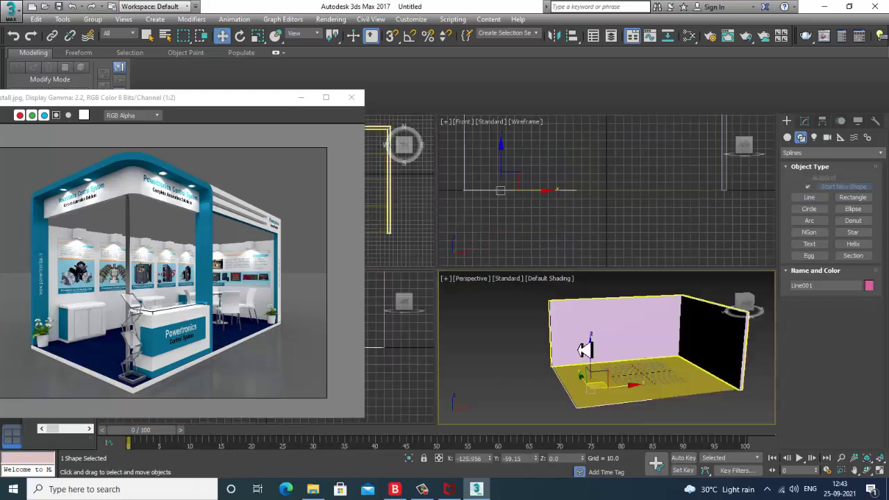
key("alt+w")
middle_click_drag(560, 344, 635, 321, "alt")
middle_click_drag(468, 314, 497, 327)
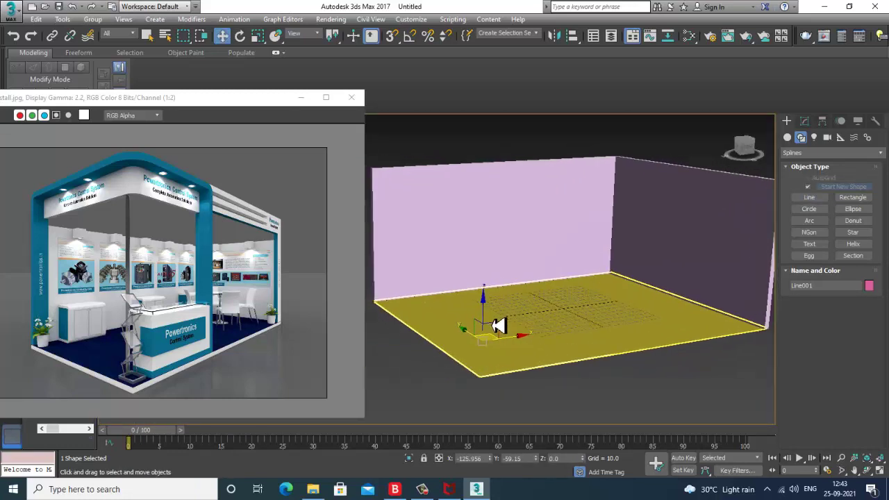
left_click_drag(485, 319, 483, 173)
mouse_move(532, 225)
middle_mouse_down("alt")
mouse_move(520, 204)
mouse_move(538, 213)
middle_mouse_up("alt")
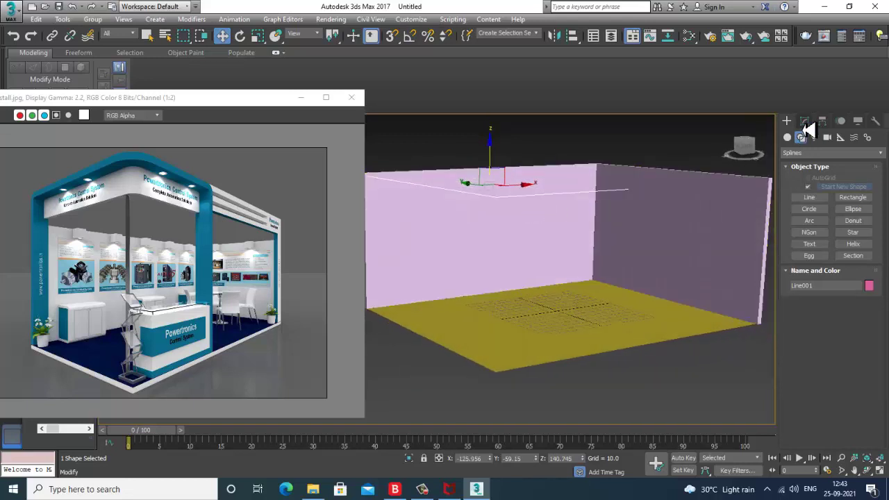
Step: Enable the spline's viewport rendering with a rectangular cross-section and set its length to about 24.6
left_click(805, 121)
left_click(811, 269)
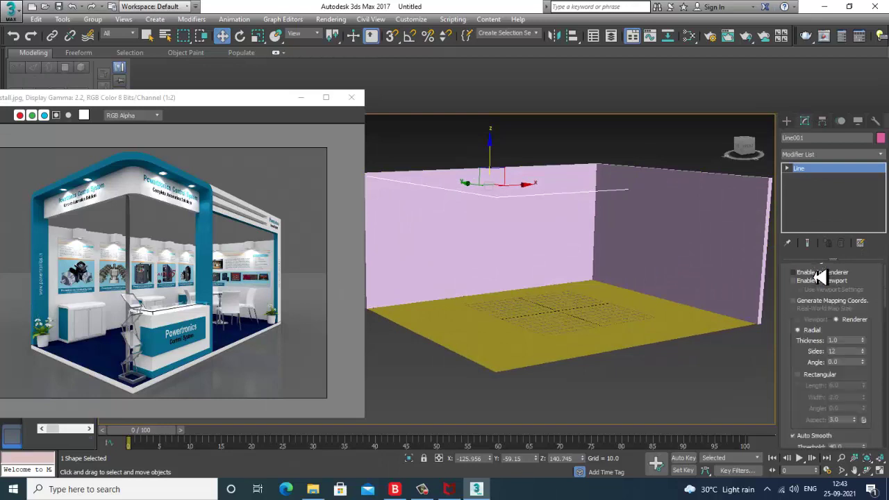
left_click(817, 280)
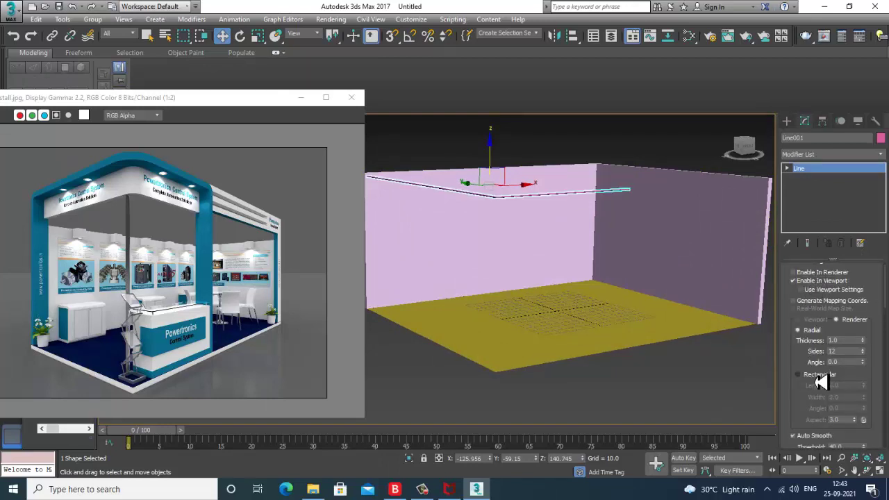
left_click(820, 377)
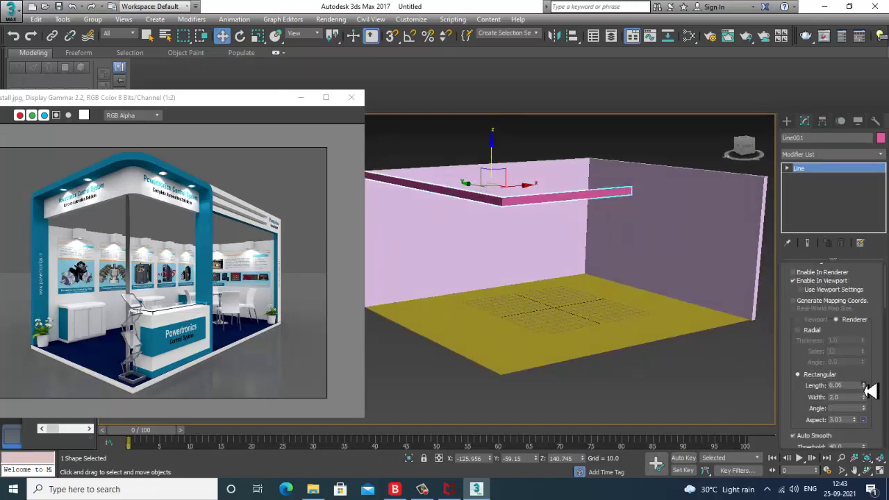
left_click_drag(871, 391, 837, 223)
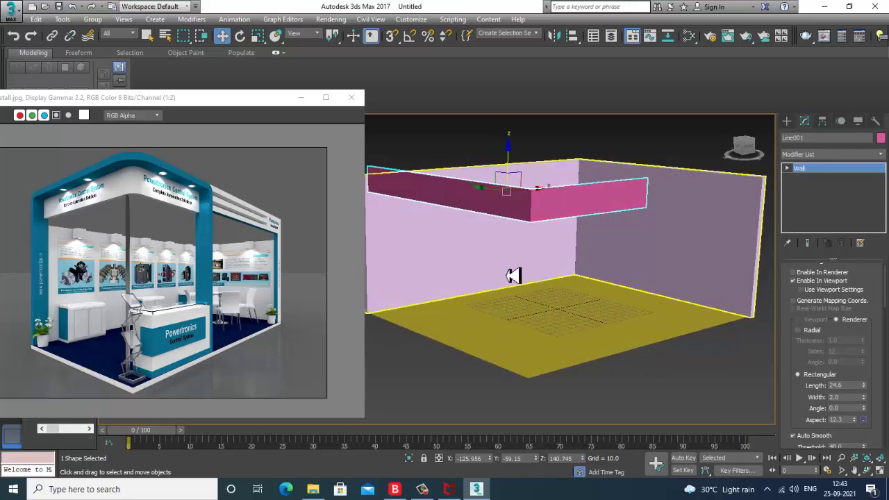
Step: Convert the L-shaped wall to an Editable Poly
left_click(513, 276)
scroll(517, 272, "down", 2)
right_click(474, 267)
mouse_move(539, 385)
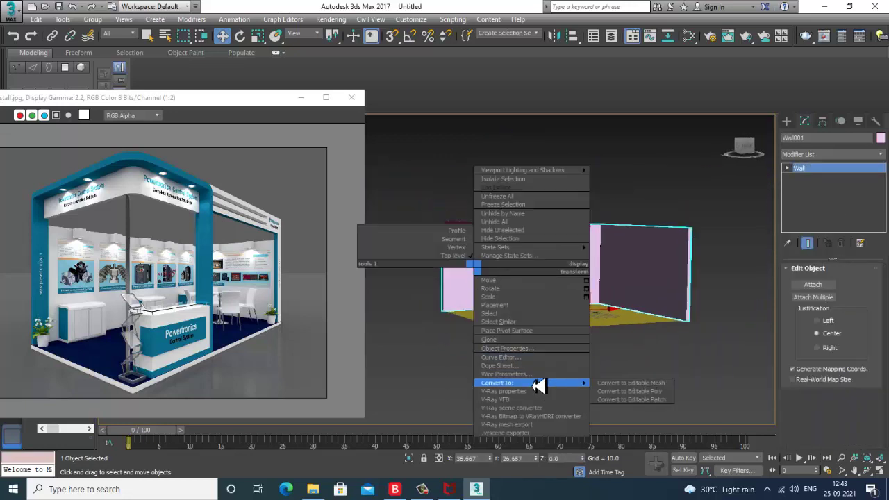
left_click(631, 391)
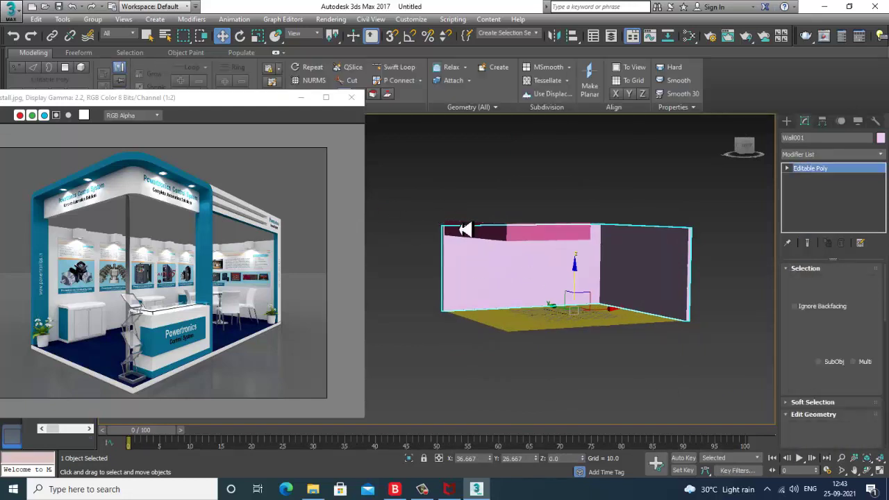
Step: Raise the wall's top vertices along Z to make both wall sections taller
key("1")
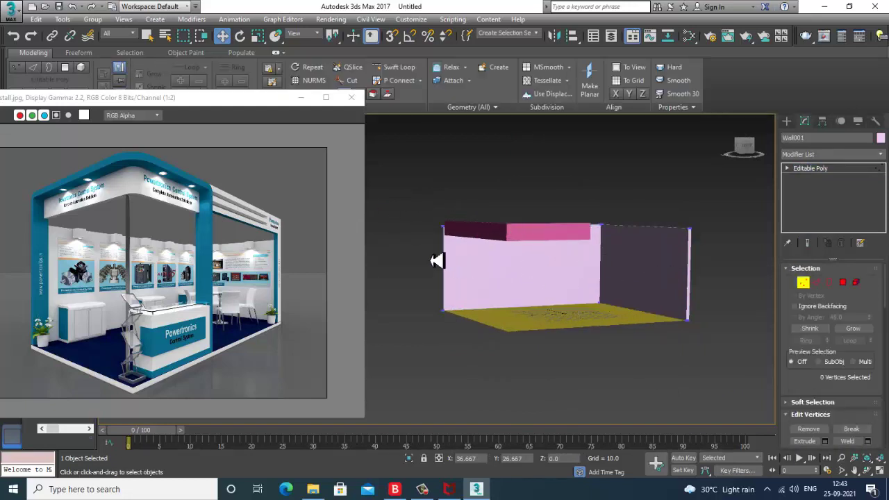
key("ctrl+a")
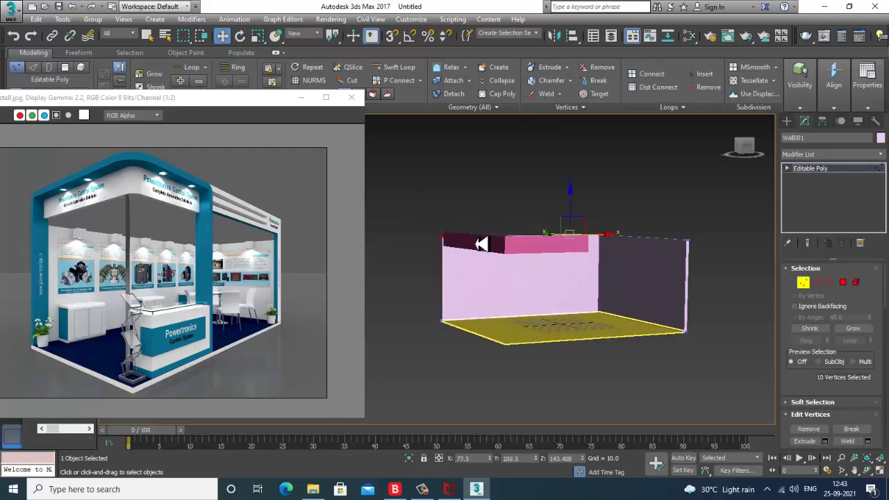
left_click_drag(591, 208, 588, 192)
mouse_move(635, 291)
middle_mouse_down("alt")
mouse_move(646, 305)
mouse_move(630, 310)
mouse_move(646, 301)
middle_mouse_up("alt")
left_click(825, 174)
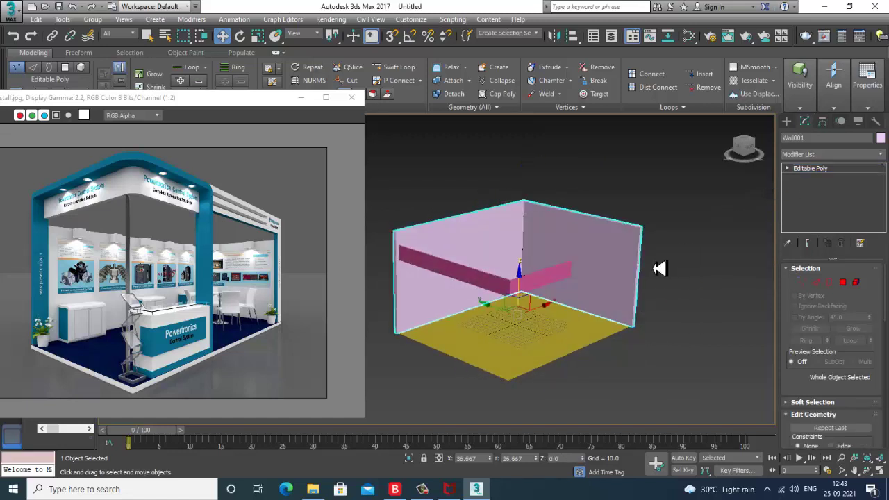
Step: Raise the pink canopy band to a Z height of about 159.4, aligning it with the wall's top edge in the Front view
scroll(536, 271, "up", 4)
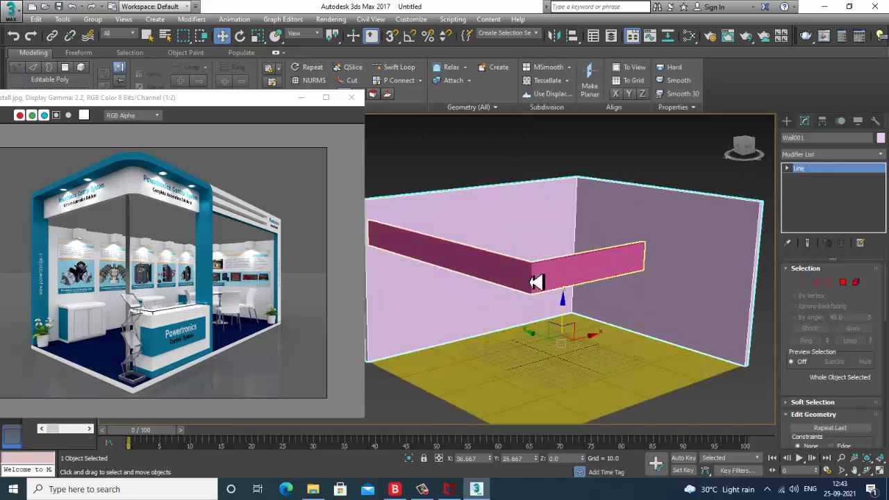
left_click(537, 281)
left_click_drag(508, 238, 511, 201)
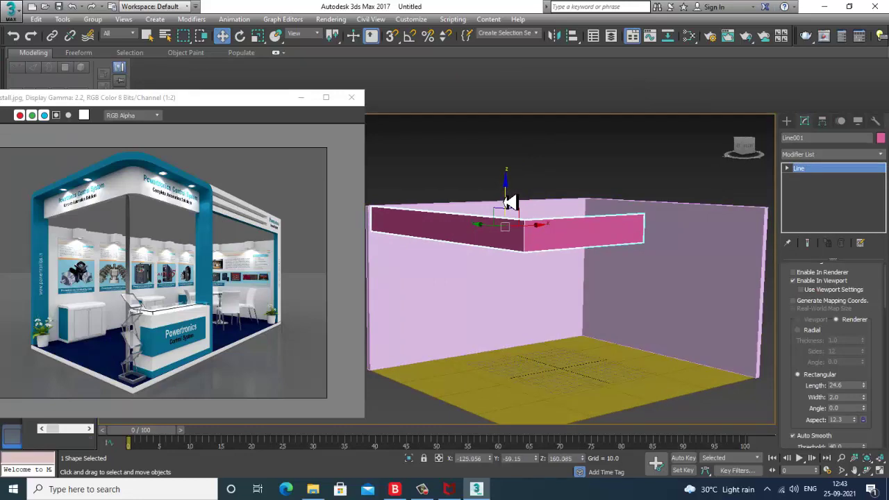
key("alt+w")
middle_click(641, 191)
key("alt+w")
middle_click_drag(641, 191, 695, 250)
scroll(630, 278, "down", 4)
scroll(542, 225, "up", 2)
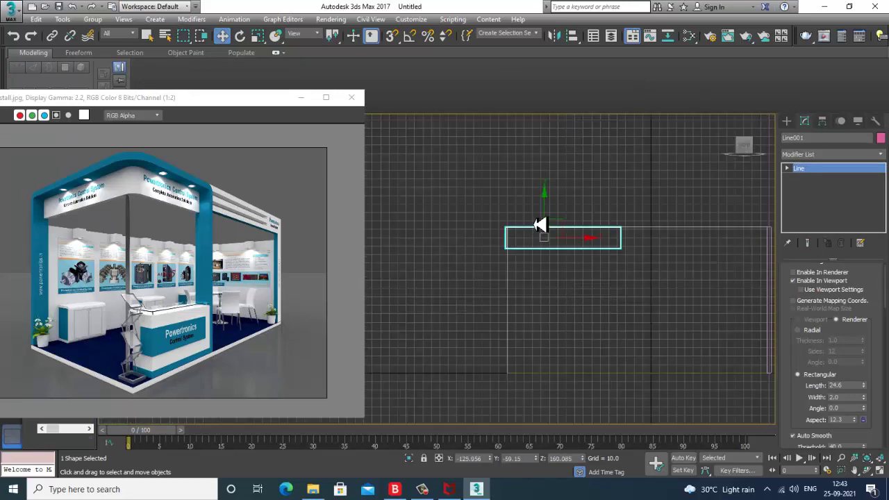
left_click_drag(554, 209, 551, 210)
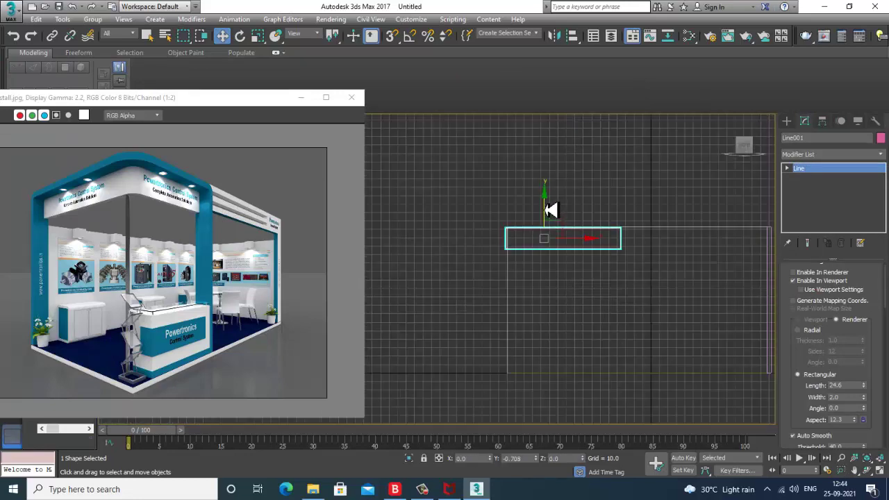
Step: Select the canopy spline's front corner vertex in the Perspective view and set the rectangular cross-section width to 3.46
key("alt+w")
middle_click(657, 326)
key("alt+w")
middle_click_drag(657, 326, 585, 311, "alt")
key("1")
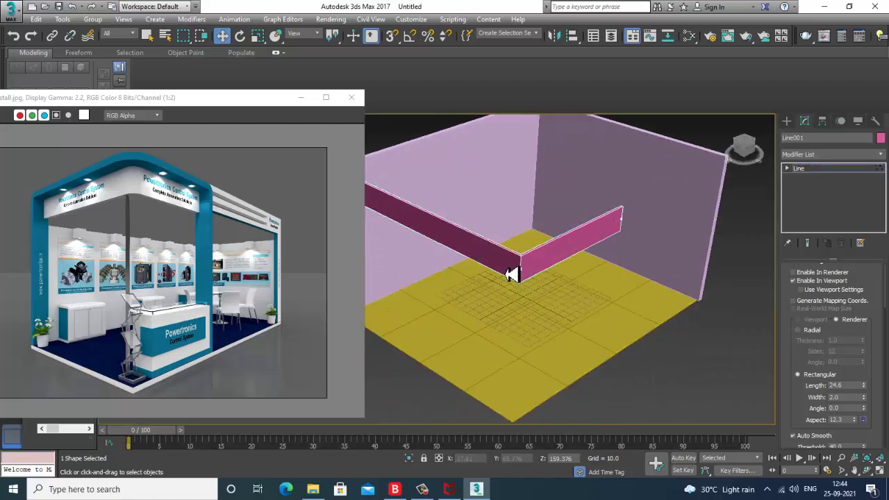
left_click_drag(510, 255, 553, 319)
middle_click_drag(623, 295, 598, 310, "alt")
left_click_drag(867, 393, 861, 362)
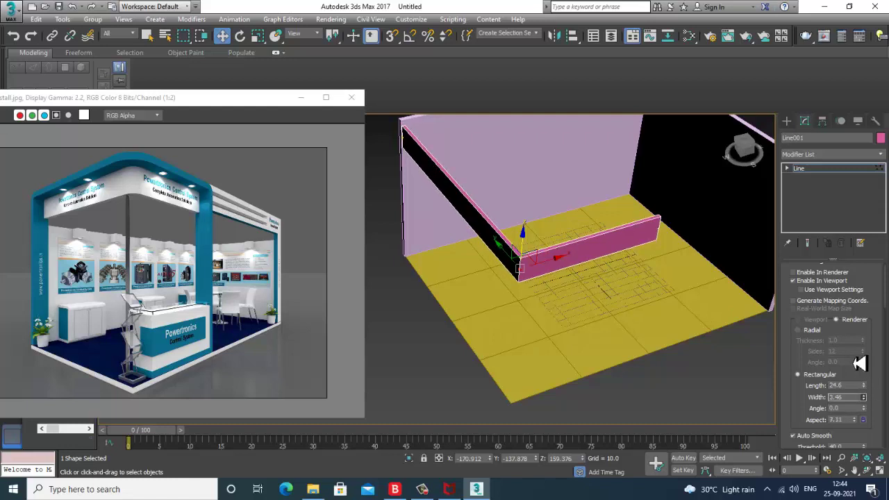
Step: Fillet the canopy spline's selected front corner vertex into a rounded corner
scroll(799, 403, "down", 10)
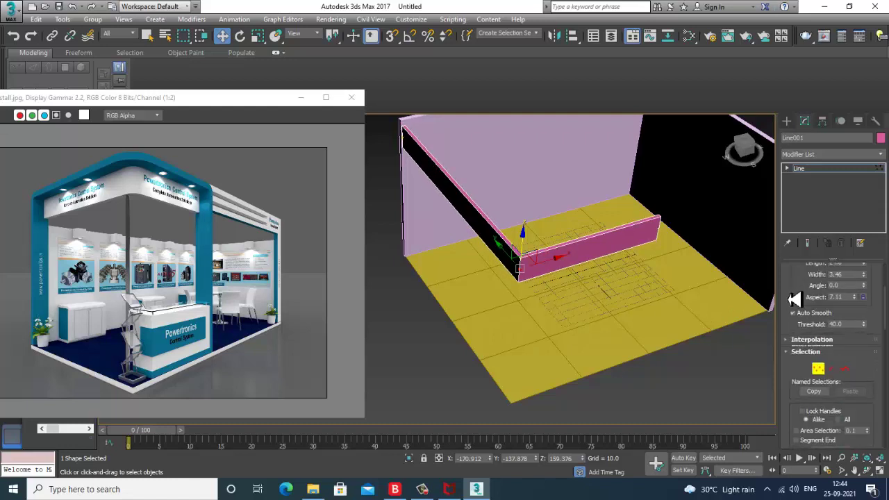
scroll(827, 347, "down", 3)
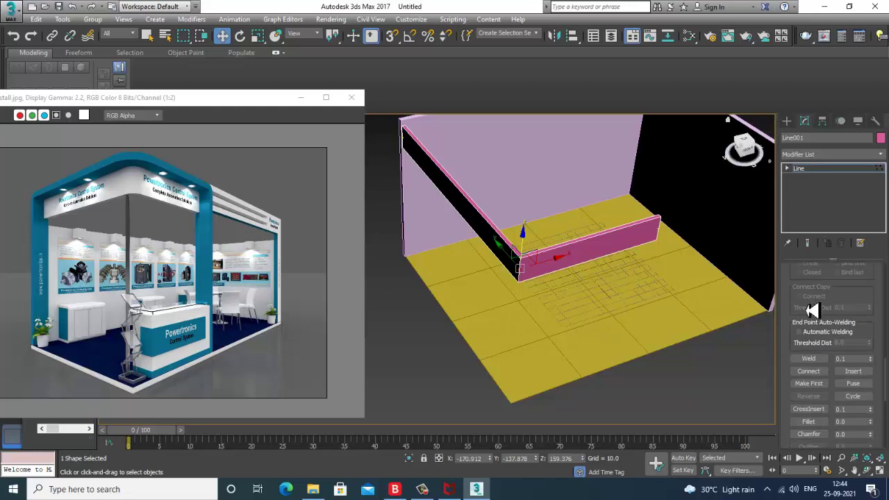
left_click(810, 422)
left_click_drag(526, 282, 520, 268)
right_click(599, 301)
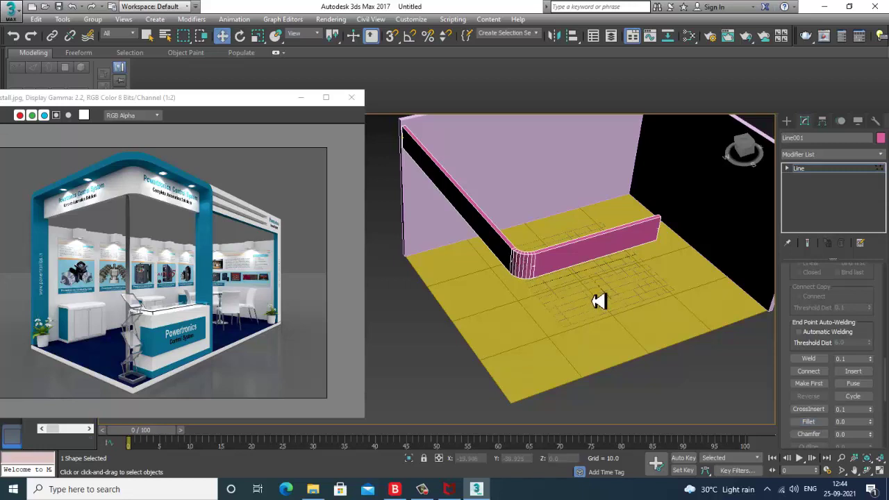
middle_click_drag(600, 302, 611, 262, "alt")
left_click(818, 170)
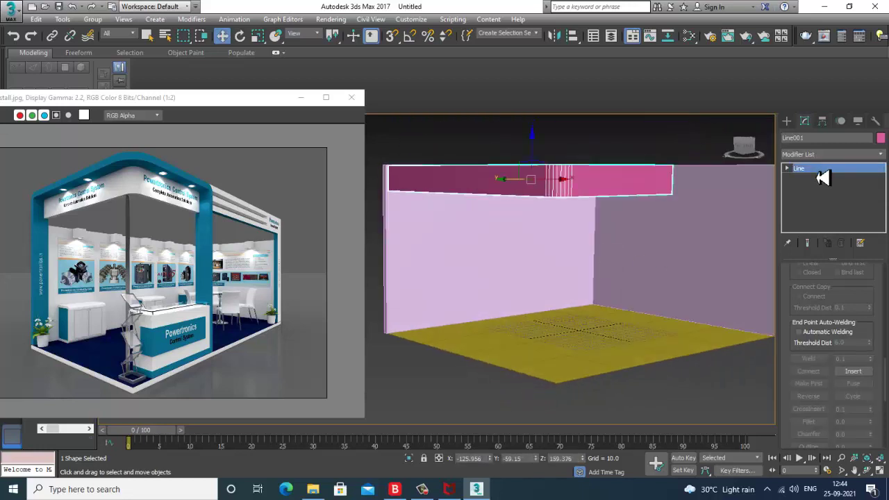
Step: In the Left view, draw an open L-shaped line from the floor up the back wall and across the top to the stall's front
middle_click_drag(653, 196, 667, 202, "alt")
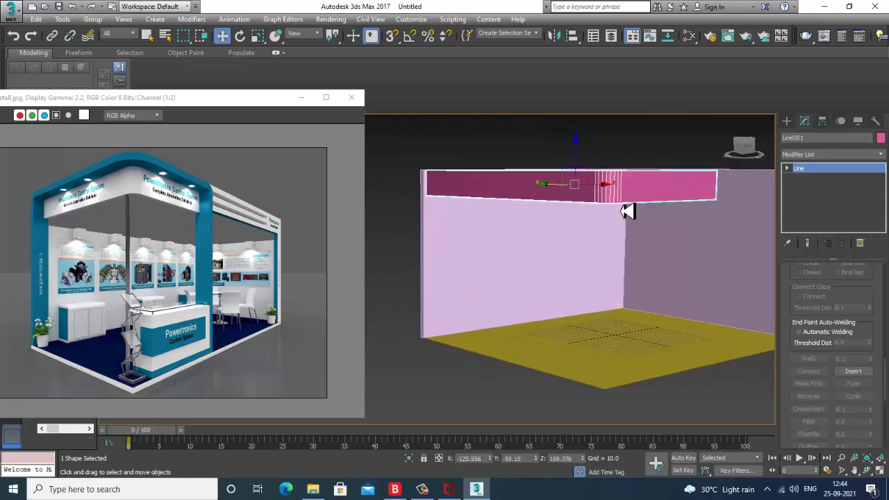
key("alt+w")
middle_click(415, 352)
key("alt+w")
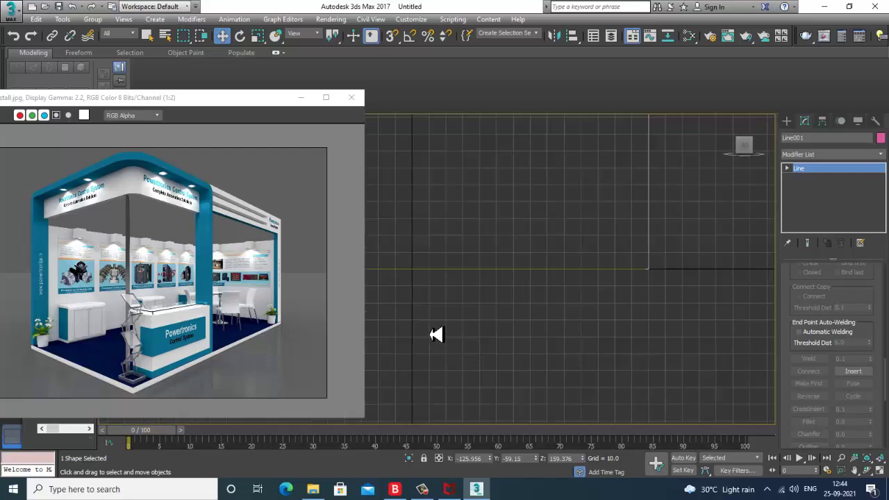
scroll(434, 333, "down", 5)
middle_click_drag(445, 313, 521, 326)
scroll(514, 278, "up", 6)
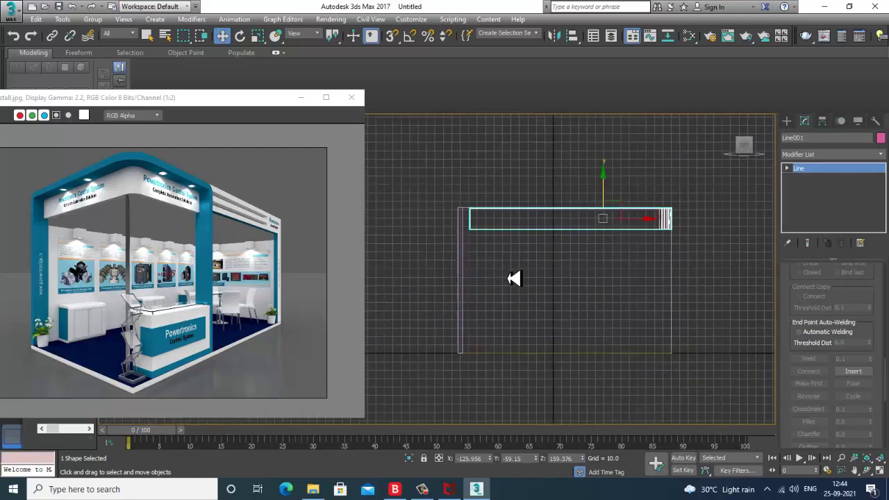
middle_click_drag(596, 273, 563, 259)
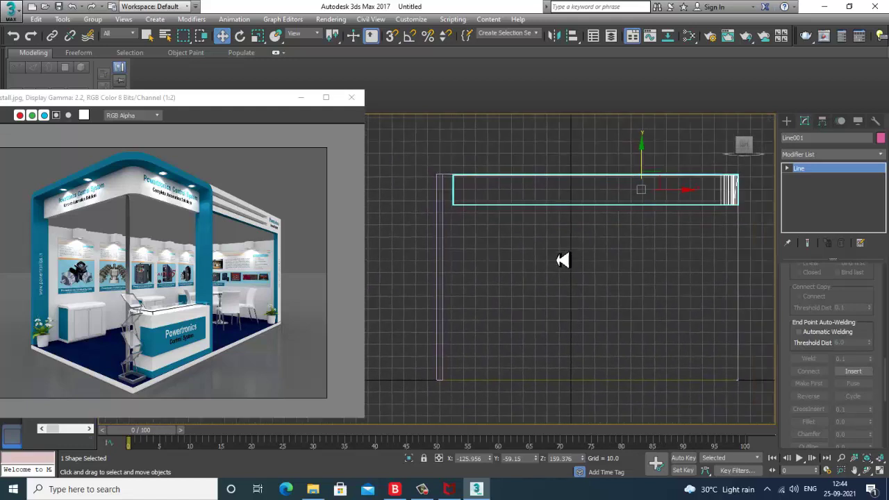
left_click(787, 121)
left_click(802, 136)
left_click(809, 198)
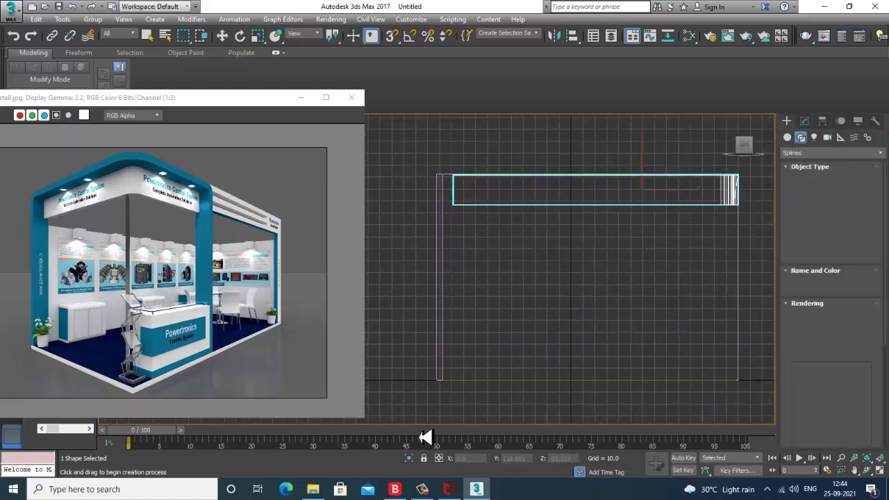
left_click(440, 382)
left_click(439, 175)
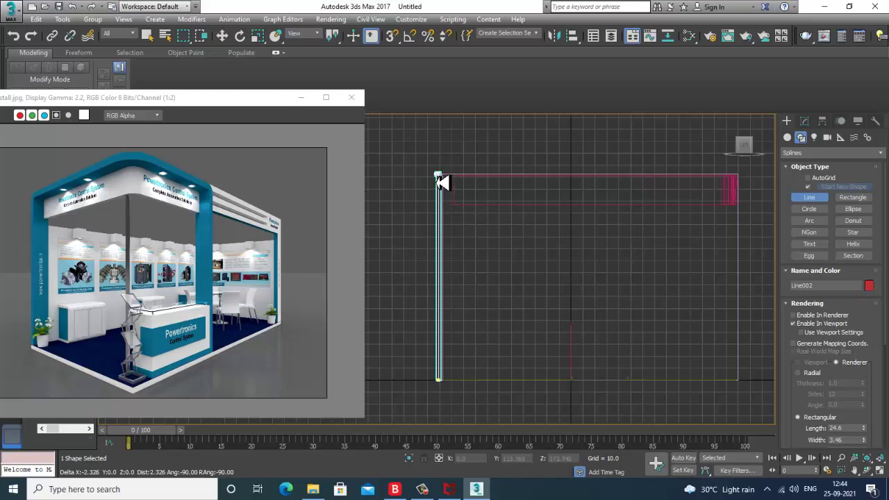
left_click(739, 189, "shift")
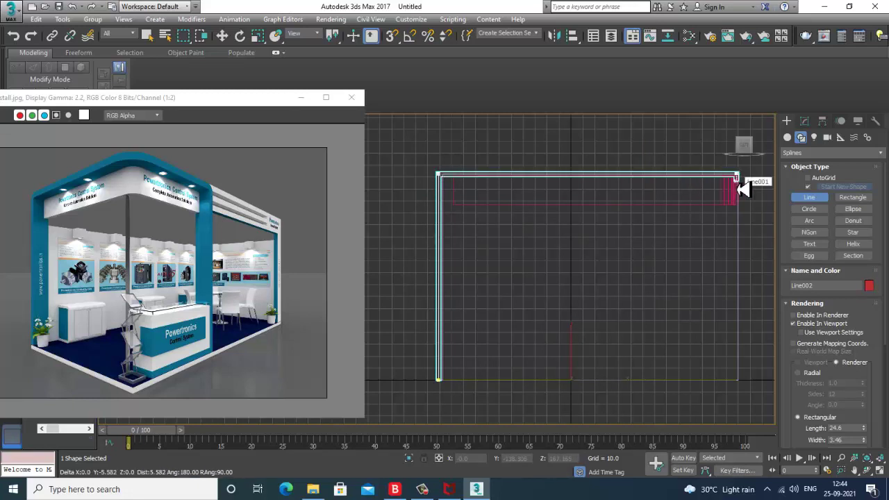
right_click(739, 189)
right_click(739, 189)
Step: Extend the canopy spline's back end vertex to the outer edge of the back wall
middle_click_drag(523, 202, 525, 207)
scroll(508, 219, "up", 2)
scroll(498, 216, "up", 2)
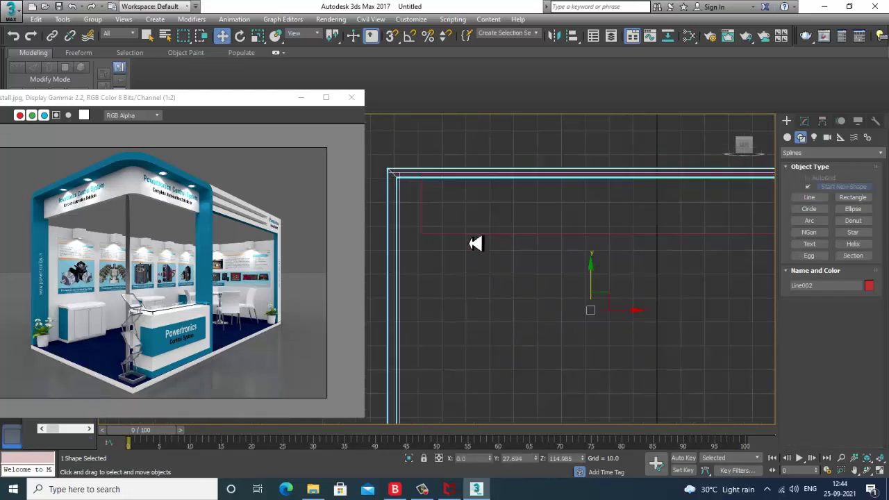
left_click(466, 235)
key("1")
left_click_drag(401, 156, 457, 239)
left_click_drag(459, 205, 438, 204)
Step: In the Perspective view, move the back wall's left end vertices inward along X to leave room for the frame
key("alt+w")
middle_click(594, 290)
key("alt+w")
middle_click_drag(594, 290, 540, 229, "alt")
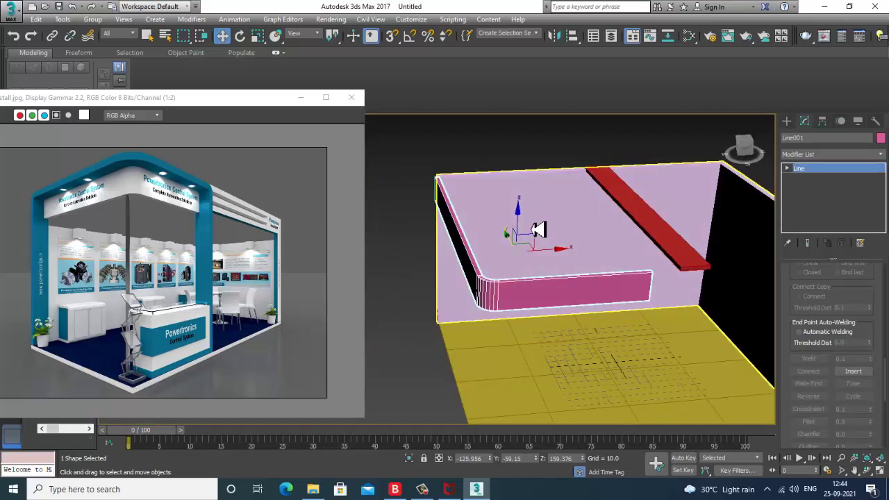
left_click(532, 232)
key("1")
left_click_drag(401, 161, 501, 358)
left_click_drag(482, 257, 504, 254)
left_click(855, 170)
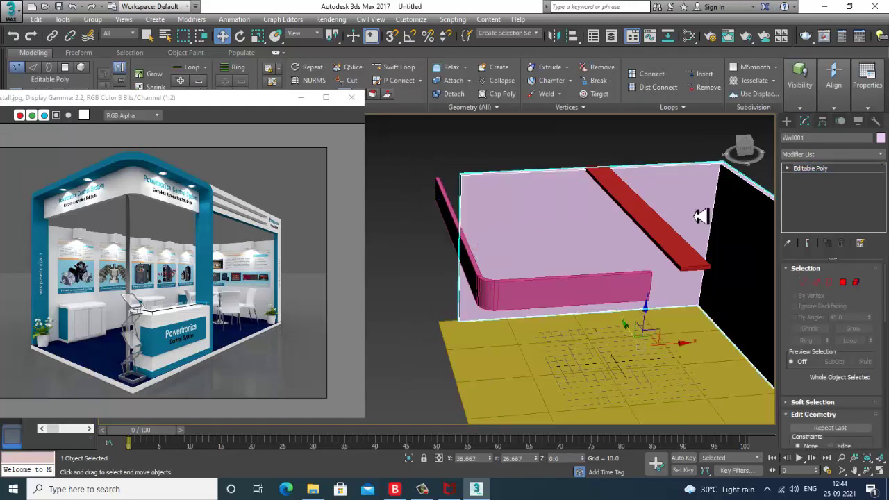
Step: Move the red L-shaped frame along X to about -159, filling the gap at the back wall's left end
left_click(637, 222)
left_click_drag(657, 256, 499, 275)
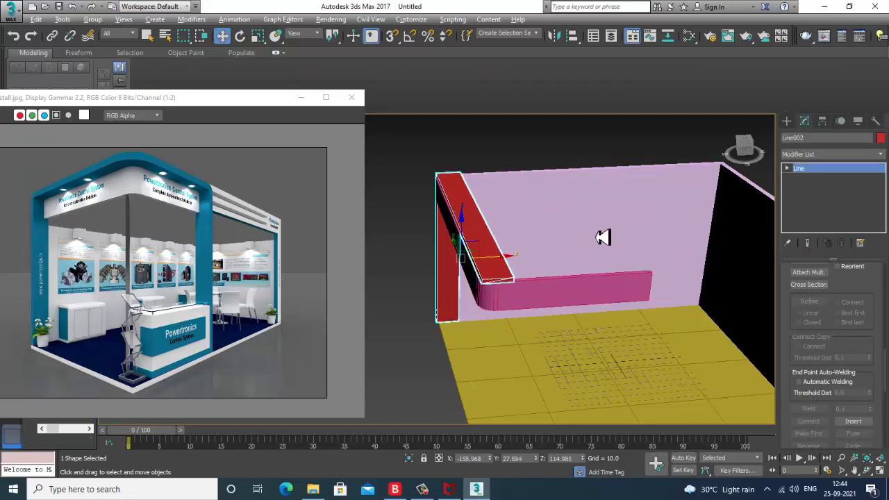
middle_click_drag(604, 237, 673, 257, "alt")
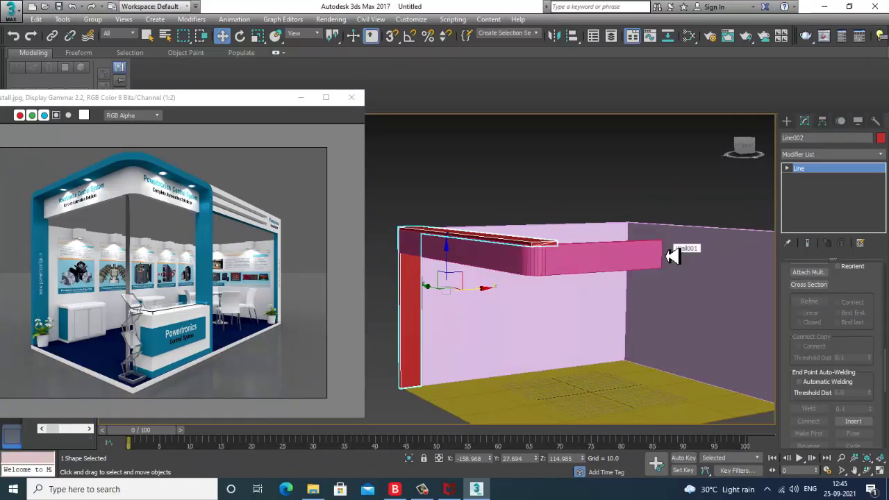
Step: Raise the upper vertices of the red frame along Z so its top beam sits above the walls
middle_click_drag(694, 298, 540, 288, "alt")
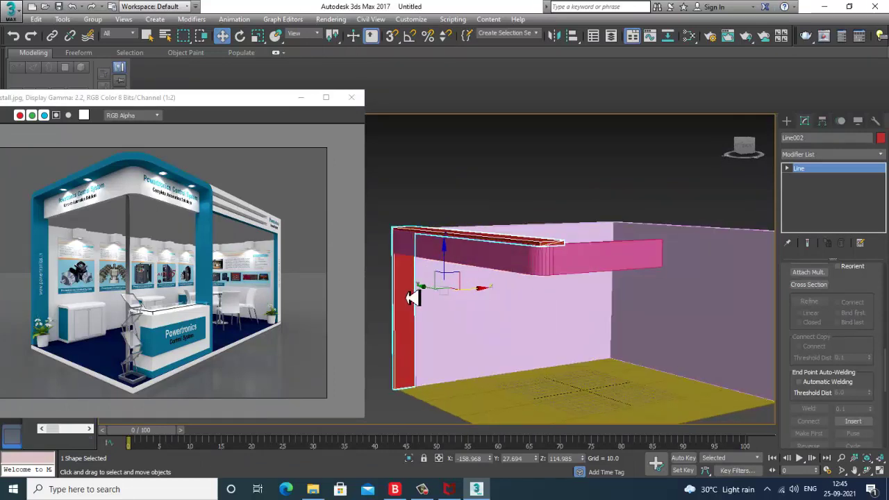
key("1")
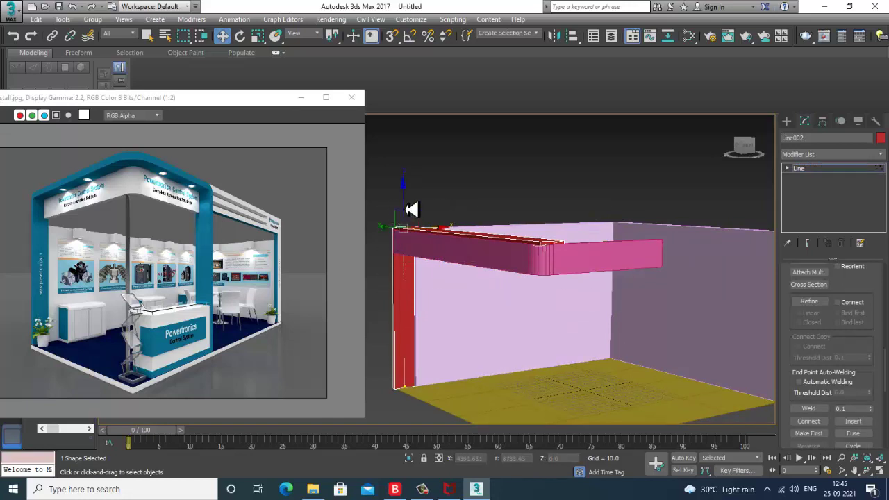
left_click_drag(412, 210, 403, 181)
left_click(842, 173)
Step: Raise the pink canopy band to a Z height of about 186, just under the red top beam
left_click(521, 271)
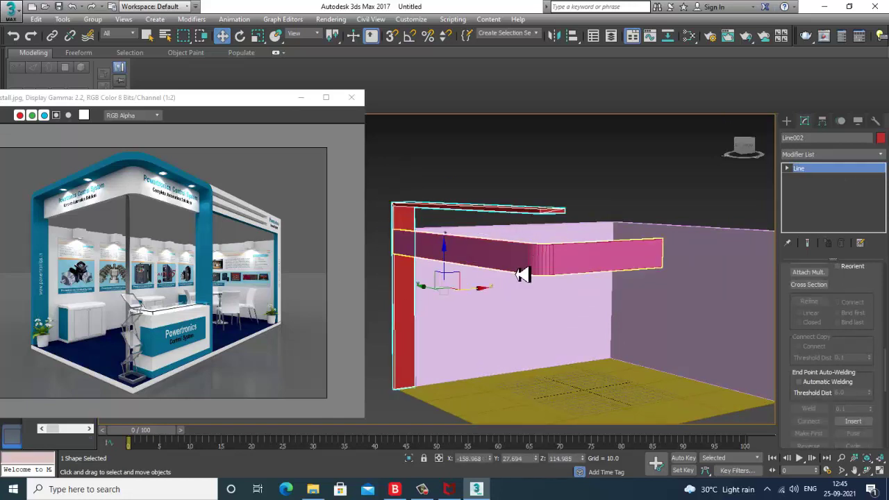
left_click_drag(531, 232, 536, 201)
middle_click_drag(568, 230, 532, 260, "alt")
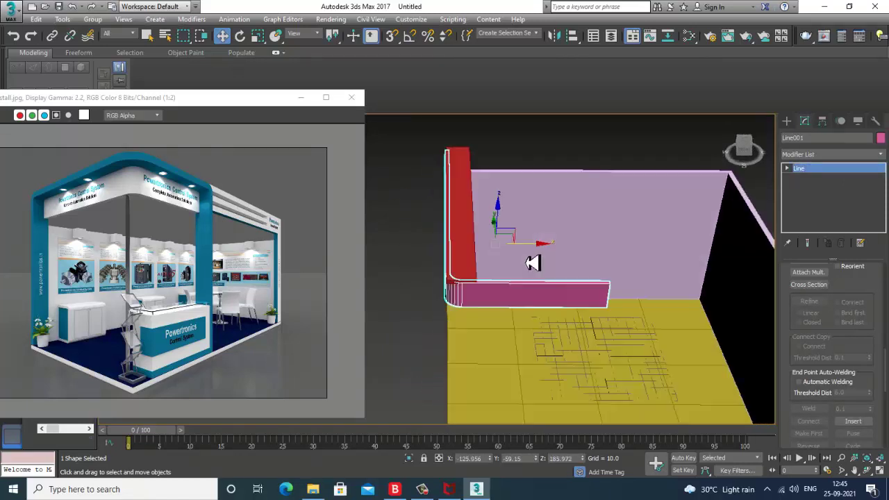
Step: Shift the vertices of the canopy spline's left side slightly inward along X
key("1")
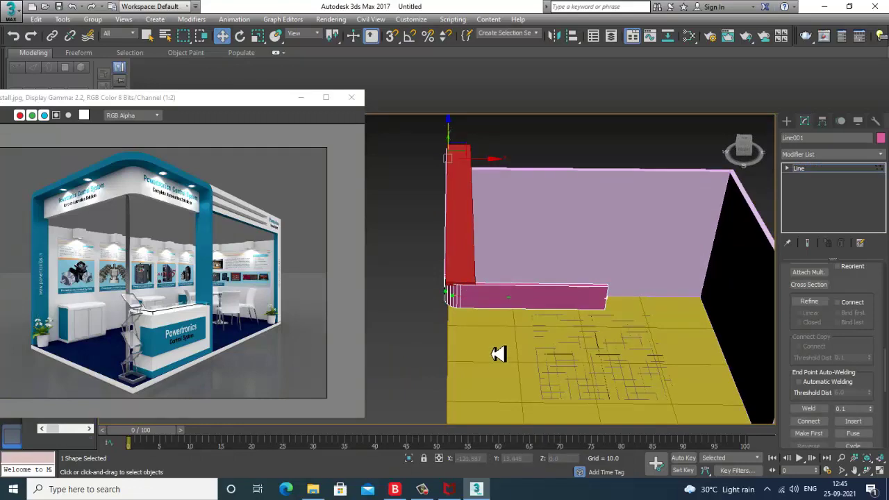
key("F3")
left_click_drag(487, 166, 498, 165)
mouse_move(509, 222)
middle_mouse_down("alt")
mouse_move(547, 199)
mouse_move(605, 228)
mouse_move(560, 222)
mouse_move(587, 229)
mouse_move(546, 243)
mouse_move(533, 207)
mouse_move(515, 213)
middle_mouse_up("alt")
key("F3")
Step: Draw an inverted-L Line spline in the side view, running along the canopy's upper edge to about mid-width and straight down to the floor
key("alt+w")
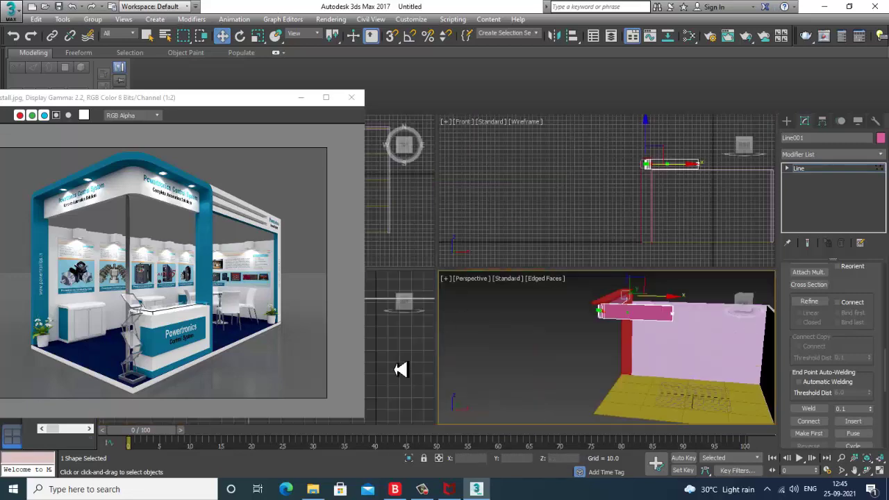
right_click(401, 369)
key("alt+w")
scroll(421, 345, "down", 4)
middle_click_drag(479, 316, 503, 277)
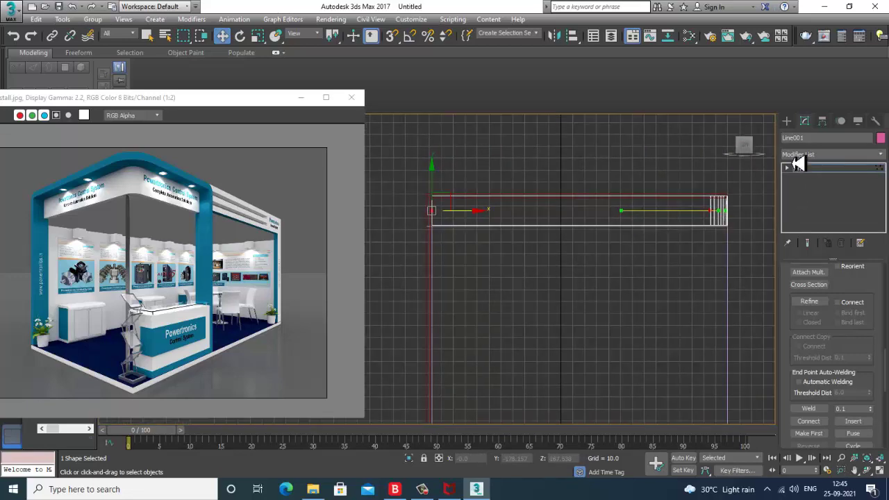
left_click(792, 122)
left_click(808, 198)
mouse_move(496, 214)
middle_mouse_down()
mouse_move(526, 212)
mouse_move(485, 186)
mouse_move(530, 214)
middle_mouse_up()
scroll(540, 212, "down", 2)
scroll(526, 211, "up", 2)
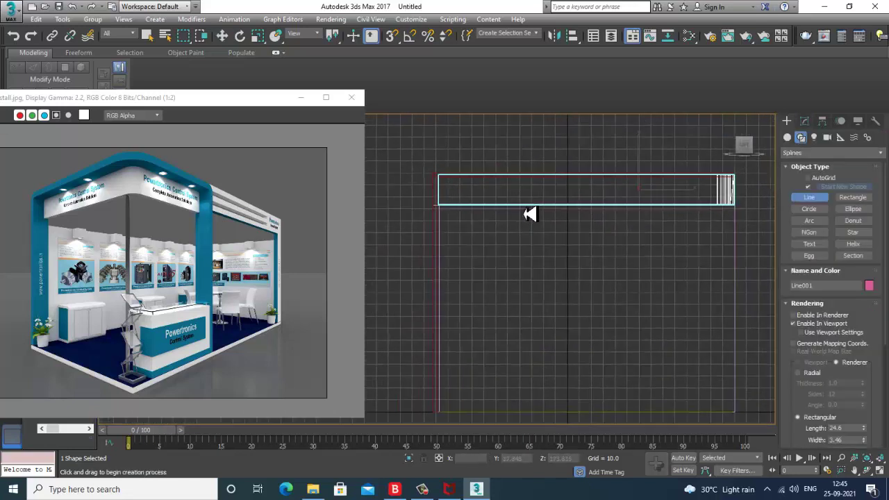
key("F3")
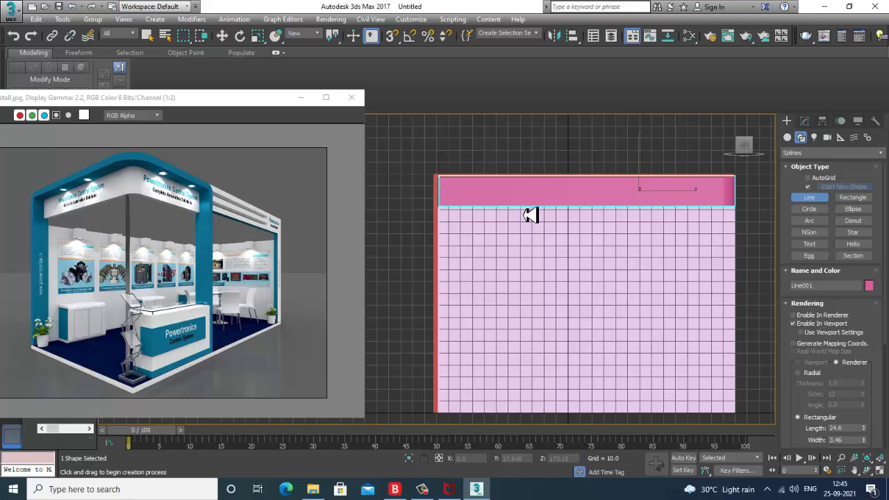
key("F3")
left_click(444, 182)
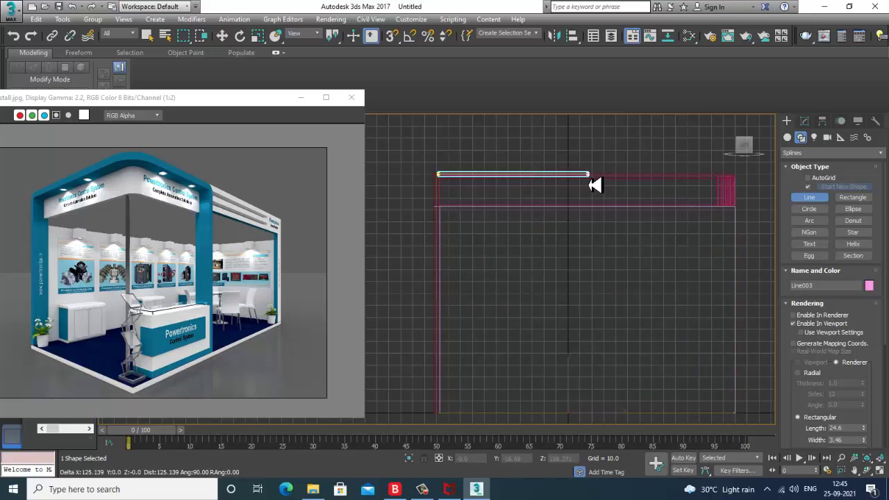
left_click(582, 174)
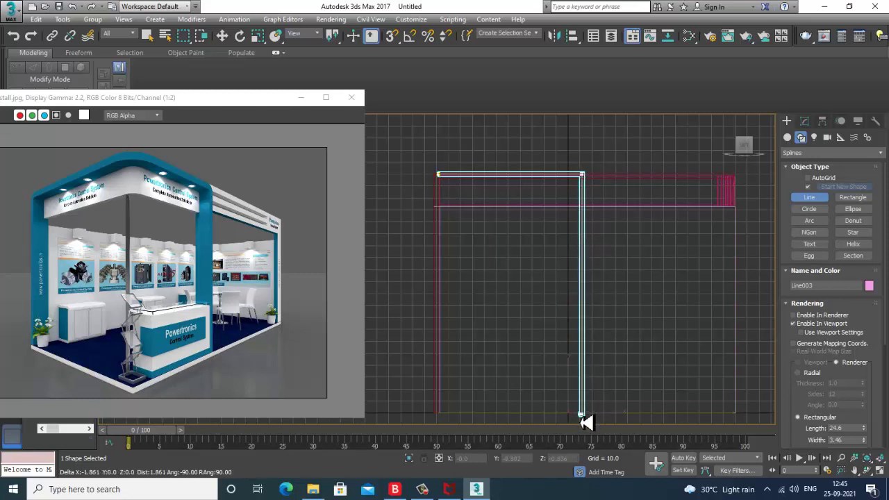
right_click(584, 421)
right_click(583, 421)
Step: Rotate the new L-shaped frame 90 degrees about Z with angle snap set to 90 degrees
key("alt+w")
right_click(582, 342)
key("alt+w")
middle_click_drag(581, 342, 533, 290, "alt")
scroll(547, 289, "down", 3)
scroll(538, 253, "up", 3)
scroll(538, 252, "down", 3)
key("e")
middle_click_drag(529, 242, 524, 259, "alt")
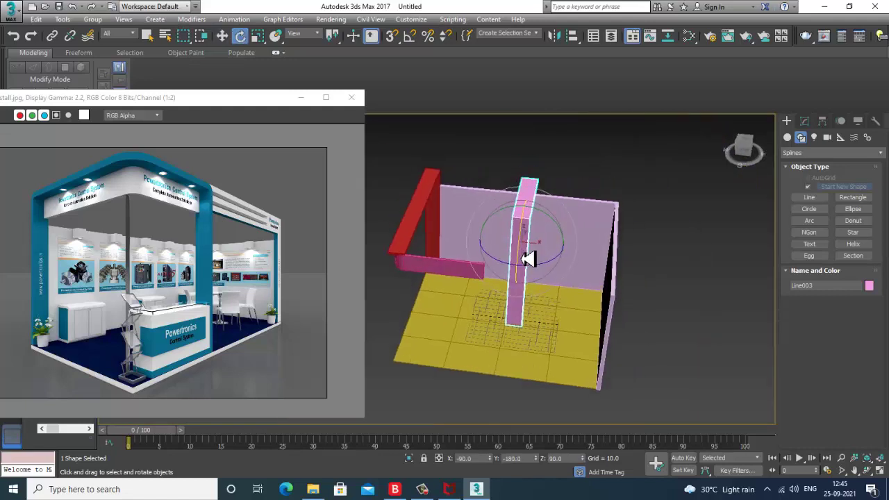
right_click(409, 37)
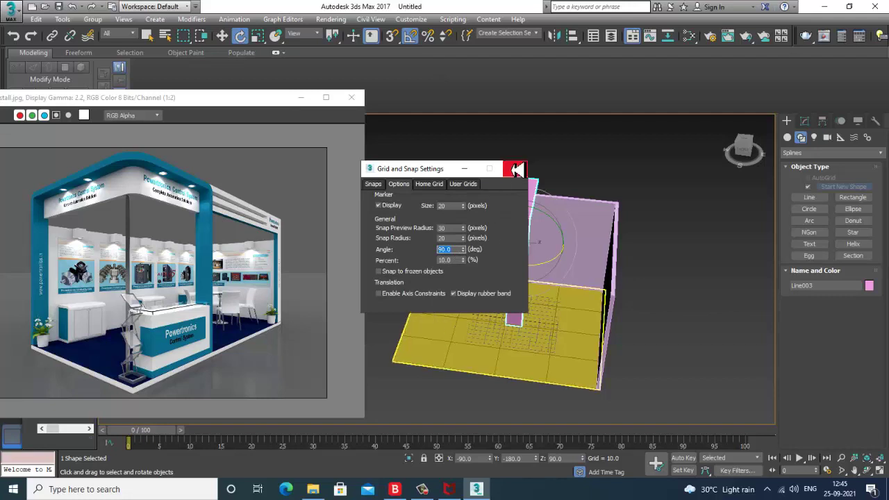
left_click(515, 170)
left_click_drag(530, 276, 534, 275)
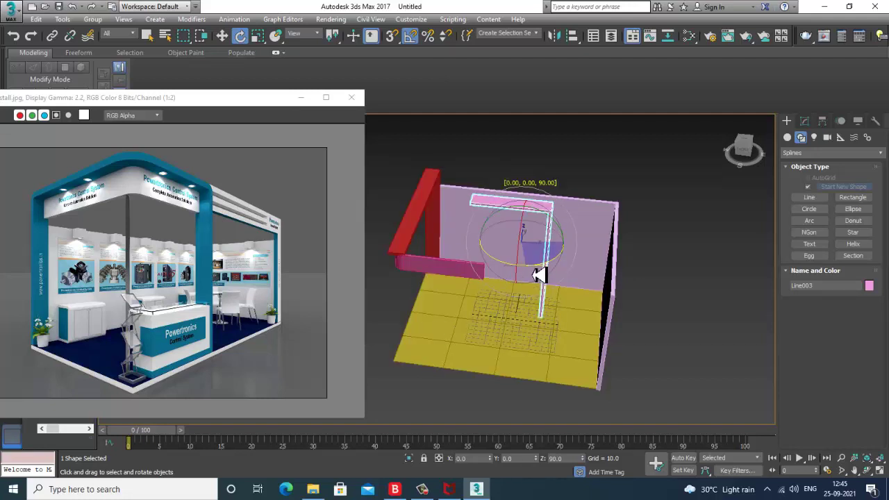
Step: Move the new L-shaped frame along X to about -72, so its beam lies over the canopy's front band
key("w")
middle_click_drag(583, 241, 550, 280, "alt")
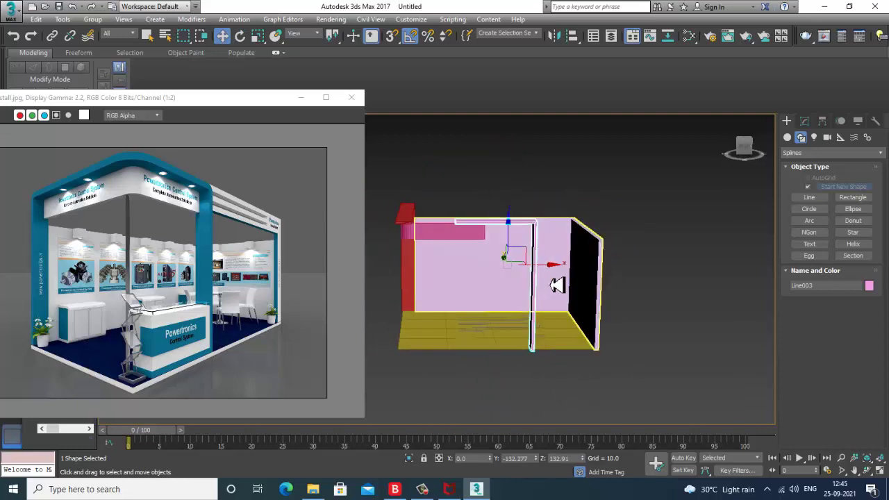
left_click_drag(553, 276, 503, 272)
middle_click_drag(503, 271, 546, 265, "alt")
scroll(569, 268, "up", 4)
scroll(649, 280, "down", 4)
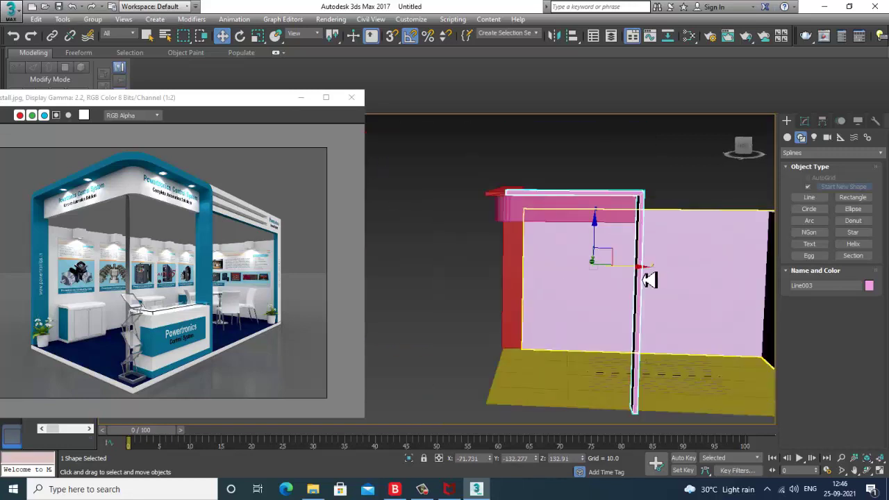
Step: Extend the canopy band's free front end along X past the new post by moving its end vertex
middle_click_drag(648, 280, 615, 284, "alt")
left_click(572, 253)
key("1")
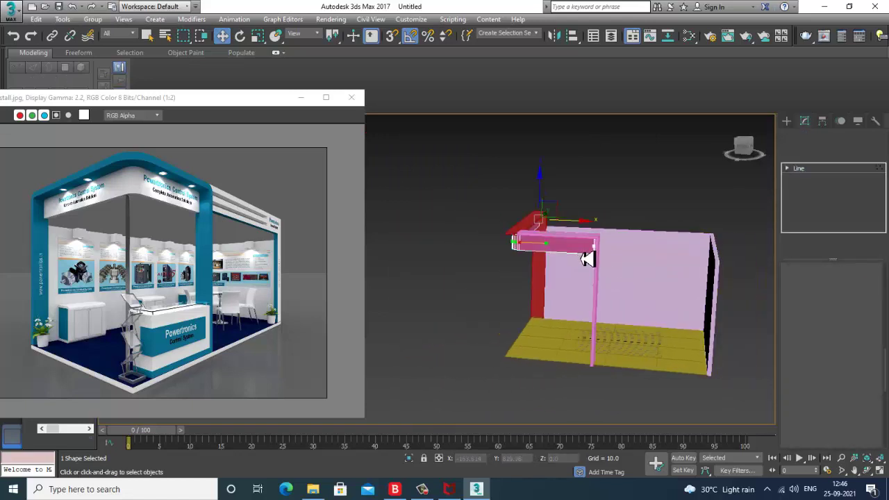
middle_click_drag(589, 258, 593, 255, "alt")
left_click_drag(591, 234, 627, 263)
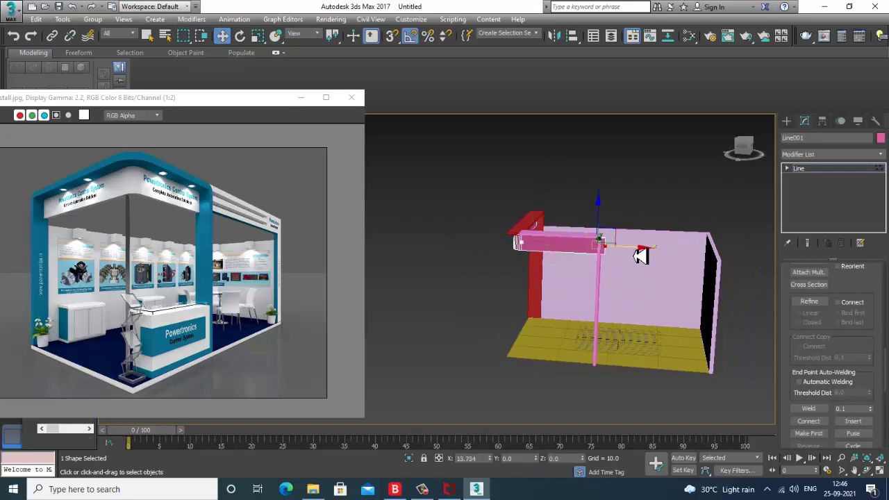
mouse_move(646, 256)
middle_mouse_down("alt")
mouse_move(689, 271)
mouse_move(644, 264)
middle_mouse_up("alt")
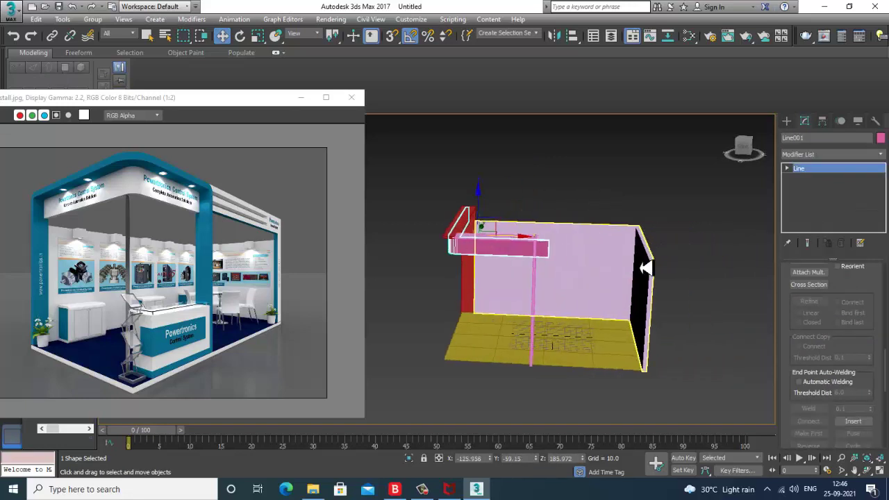
Step: Lengthen the back wall by moving the side wall's vertices along X to about 220
left_click(620, 261)
key("1")
left_click_drag(593, 183, 699, 437)
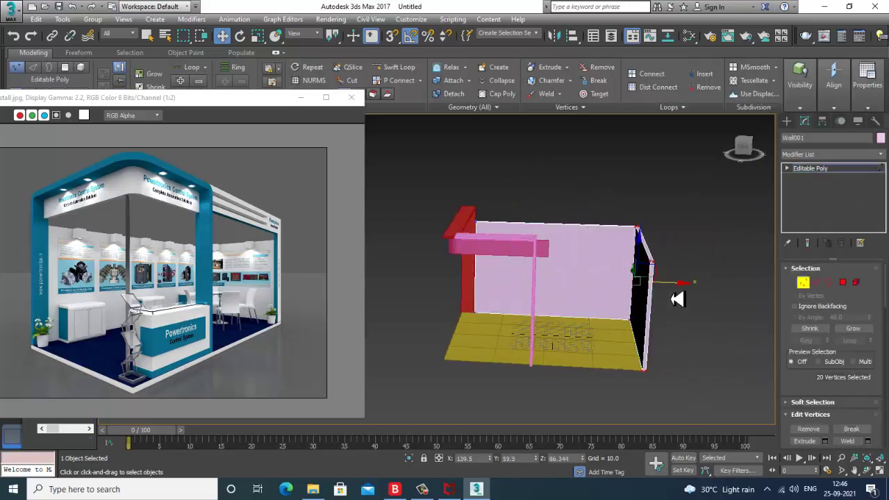
left_click_drag(685, 291, 726, 285)
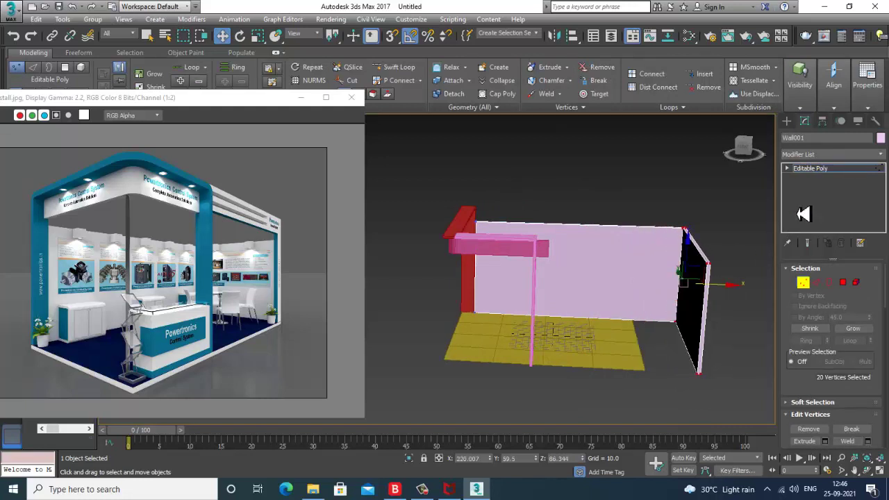
key("1")
Step: Enlarge the floor plane to a width of about 315.6 and a length of about 263.6, and move it along X to about 20.2
left_click(647, 360)
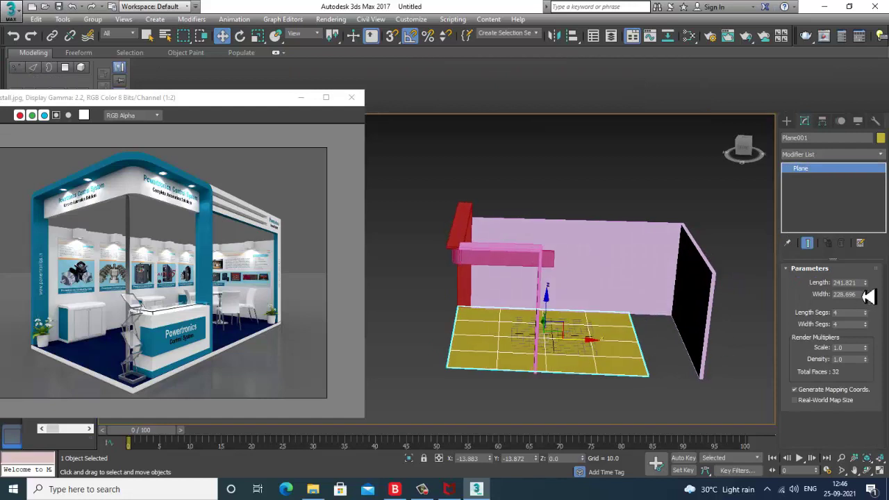
left_click_drag(865, 294, 870, 279)
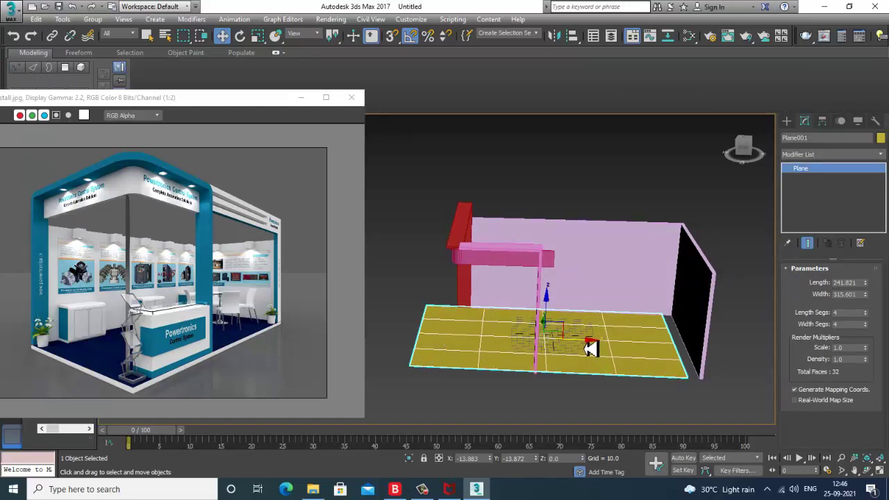
left_click_drag(592, 348, 611, 346)
middle_click_drag(565, 335, 634, 315, "alt")
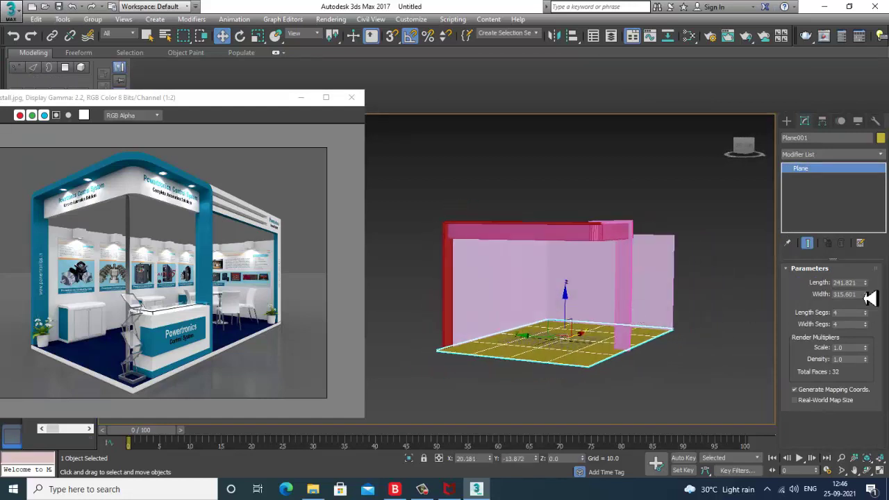
left_click_drag(865, 283, 869, 278)
middle_click_drag(660, 306, 651, 302, "alt")
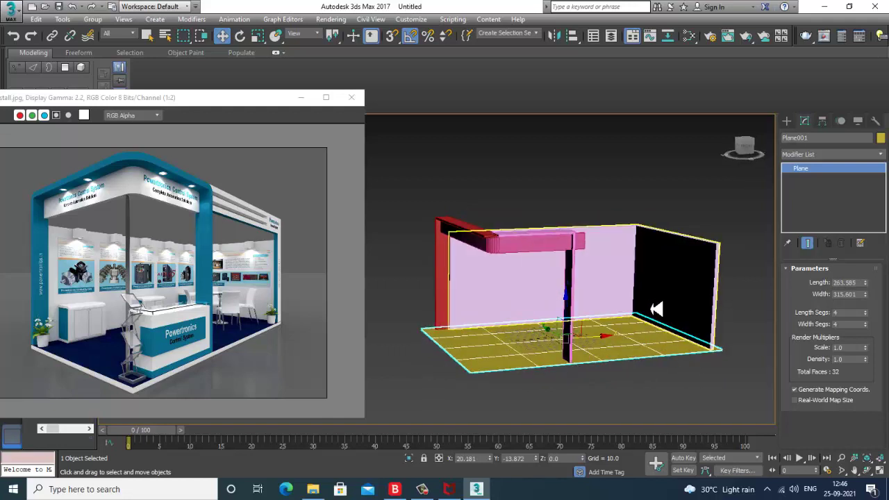
Step: Move the pink L-shaped frame along X to about -47, so its post stands at the canopy band's free end
scroll(572, 264, "up", 5)
left_click(532, 276)
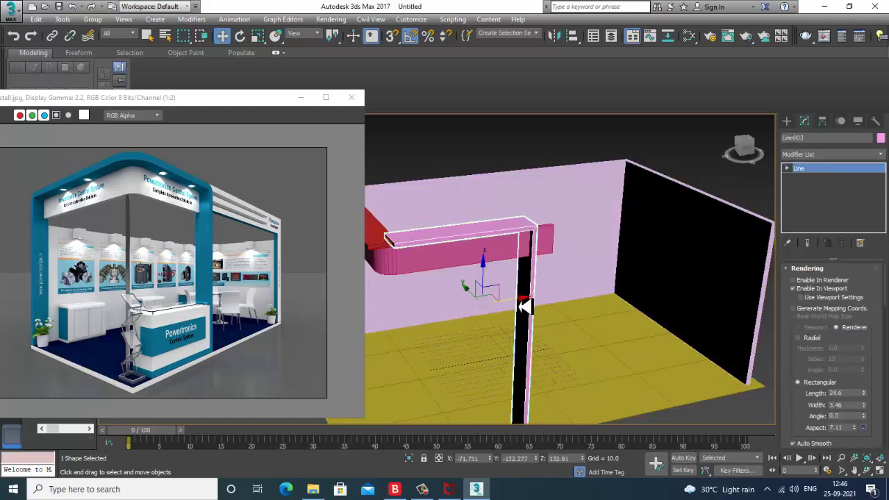
left_click_drag(526, 305, 552, 305)
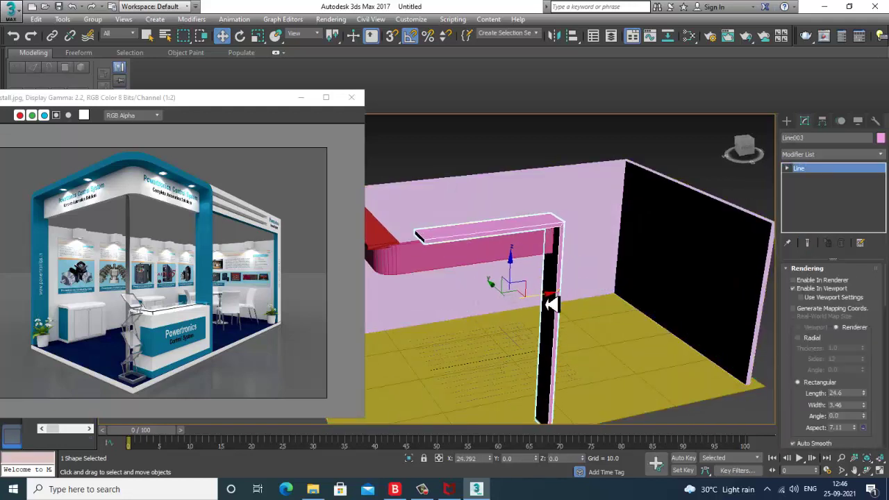
middle_click_drag(553, 304, 518, 244, "alt")
Step: Stretch the pink beam's open end along X to about -168 over the canopy corner, and shift the frame's vertices slightly along Y
key("1")
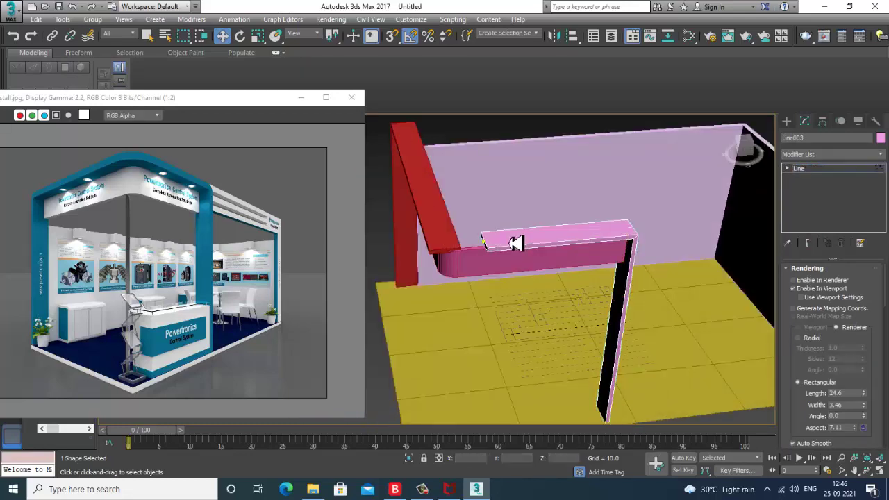
left_click_drag(517, 272, 467, 256)
middle_click_drag(467, 256, 606, 221, "alt")
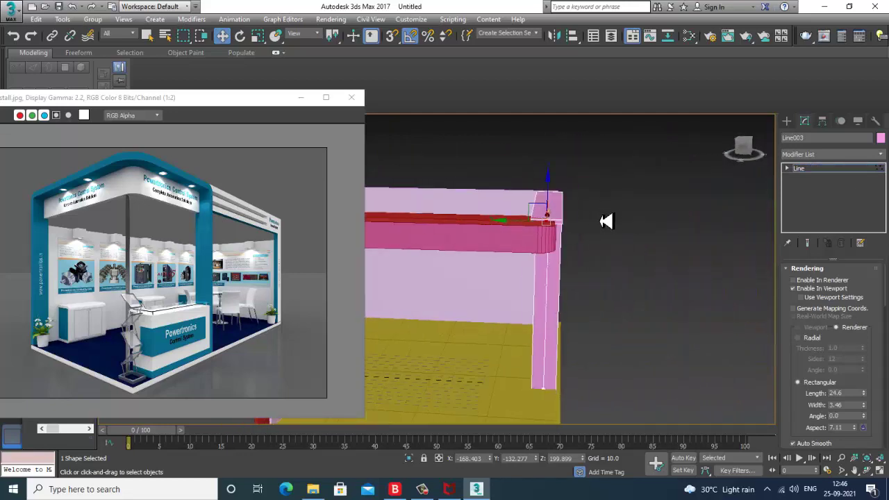
left_click_drag(637, 418, 635, 417)
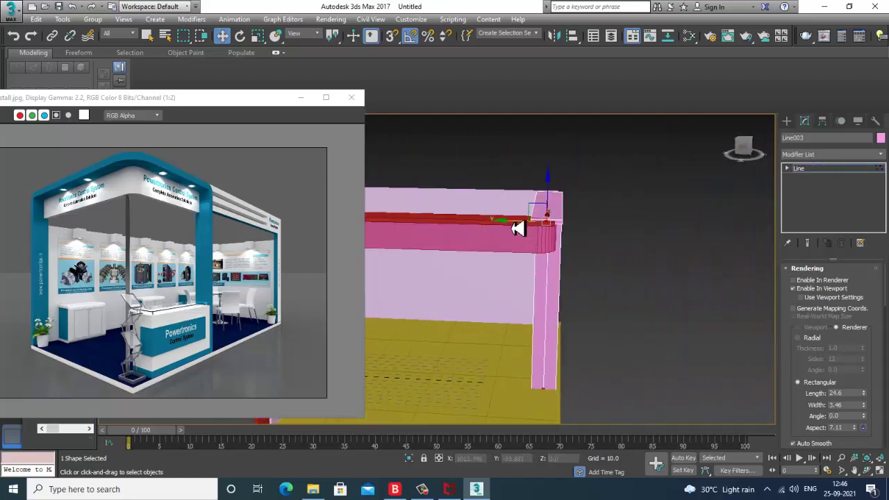
left_click_drag(518, 229, 522, 229)
middle_click_drag(566, 251, 742, 263, "alt")
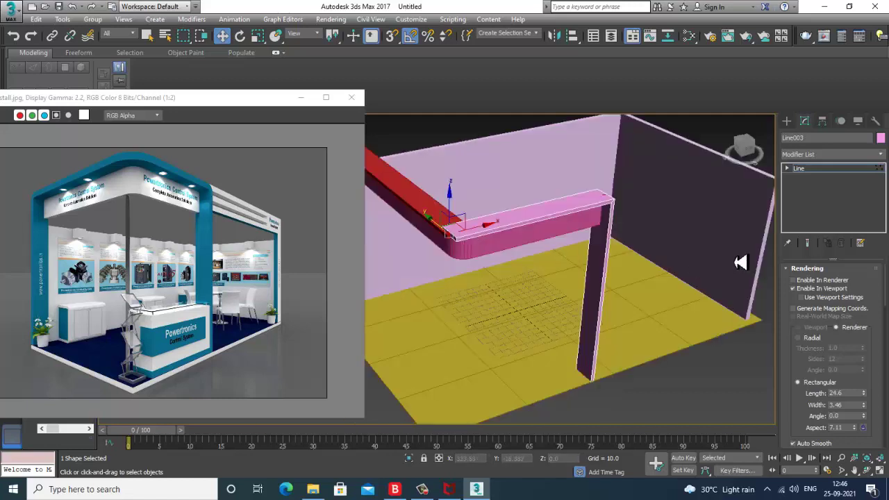
Step: Try to attach the red L-shaped frame to the pink frame's spline, keeping the current renderer
left_click(836, 169)
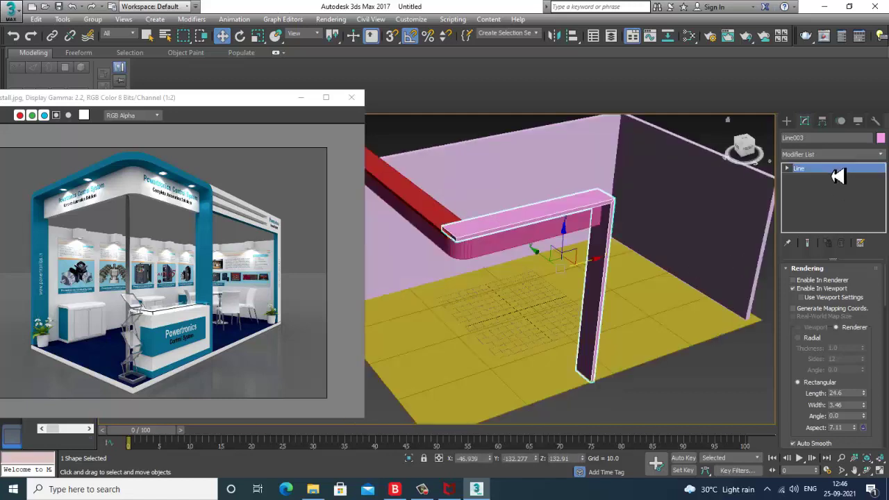
left_click(826, 174)
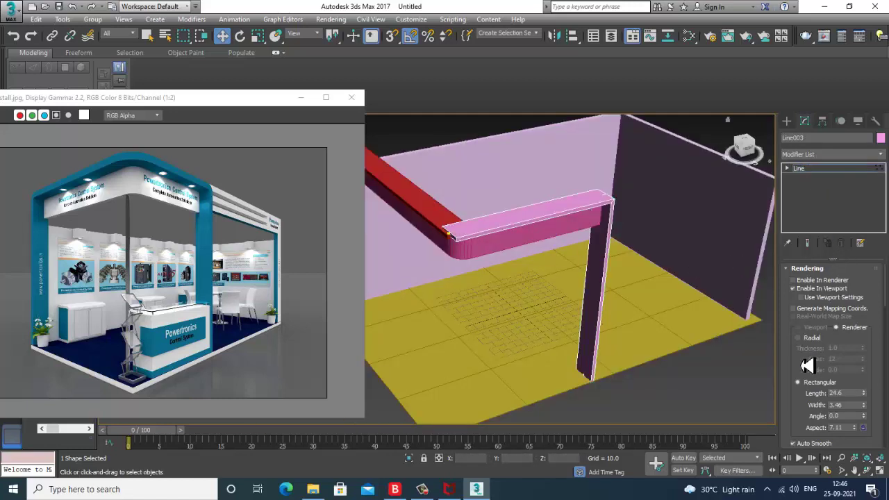
left_click_drag(808, 366, 820, 44)
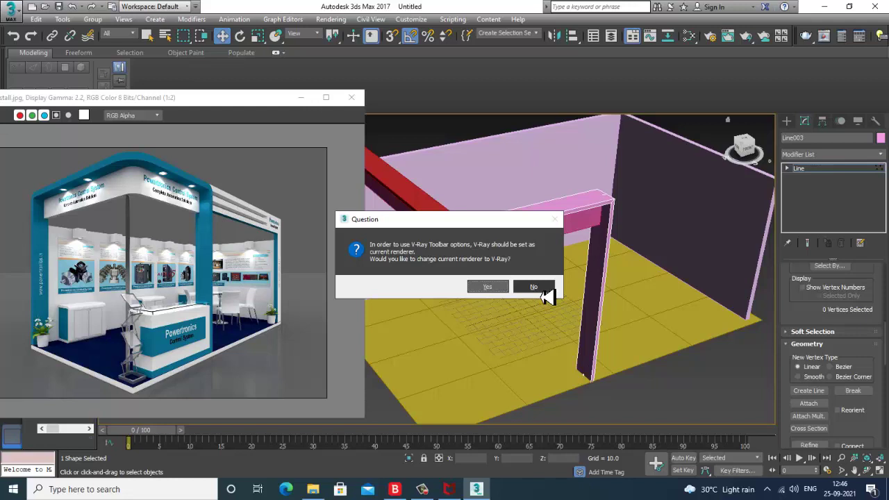
left_click(534, 287)
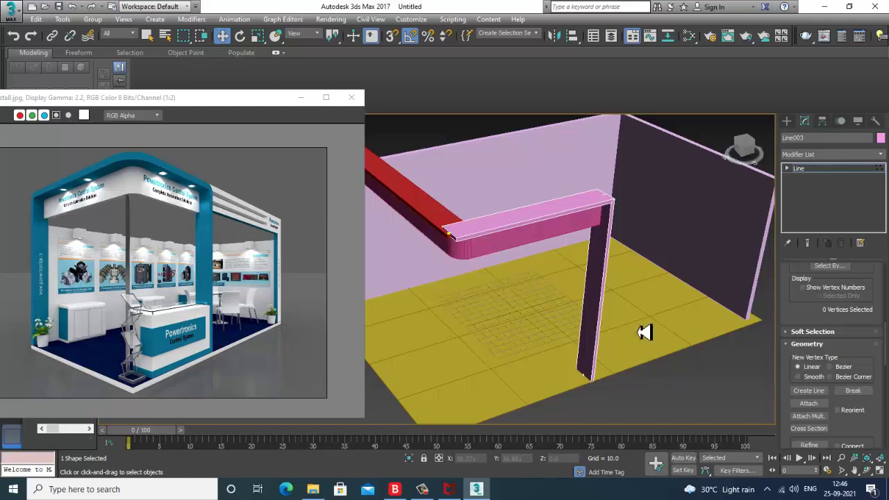
left_click(809, 407)
left_click(437, 210)
right_click(437, 210)
middle_click_drag(495, 230, 592, 233, "alt")
key("ctrl+z")
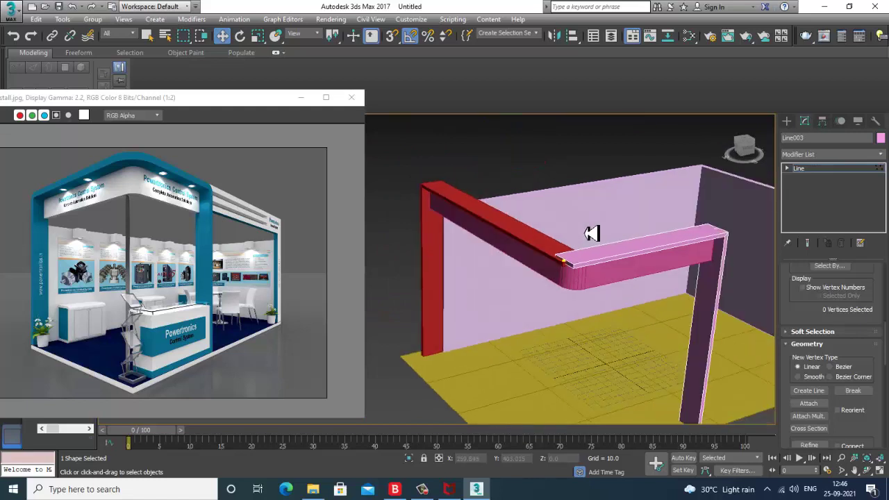
Step: Attach the pink L-shaped frame to the red frame's spline
left_click(536, 253)
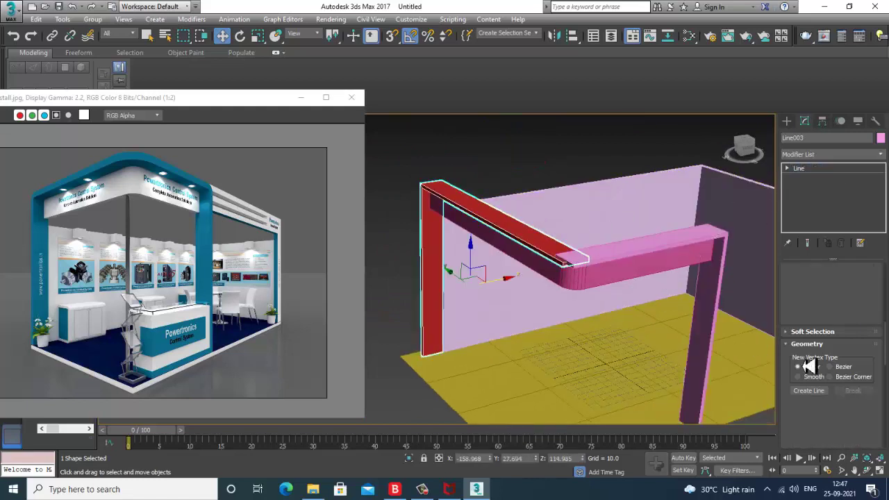
left_click(792, 395)
left_click(628, 257)
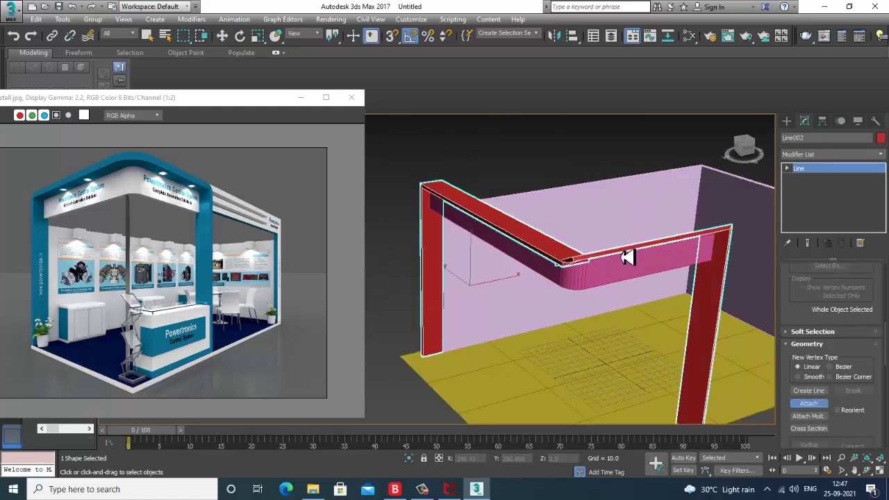
middle_click_drag(628, 257, 611, 242, "alt")
Step: Try to attach the canopy band to the combined red frame at vertex level
key("1")
scroll(610, 250, "up", 3)
left_click(611, 327)
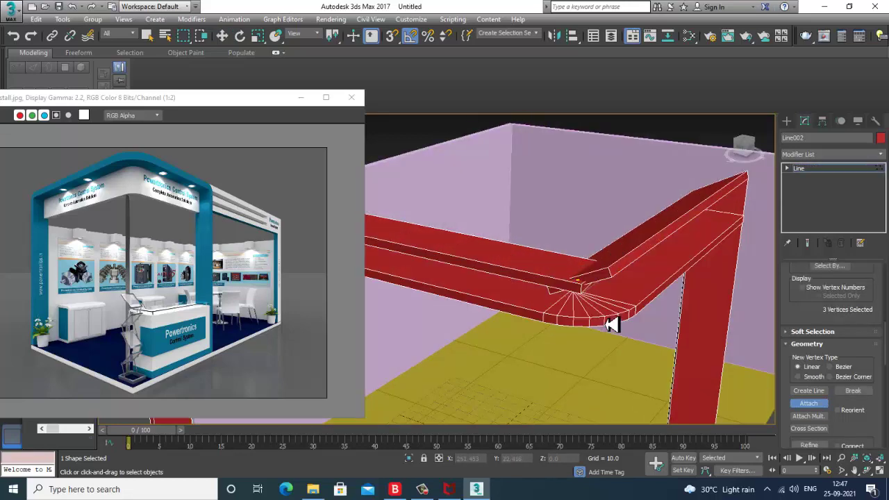
key("ctrl+z")
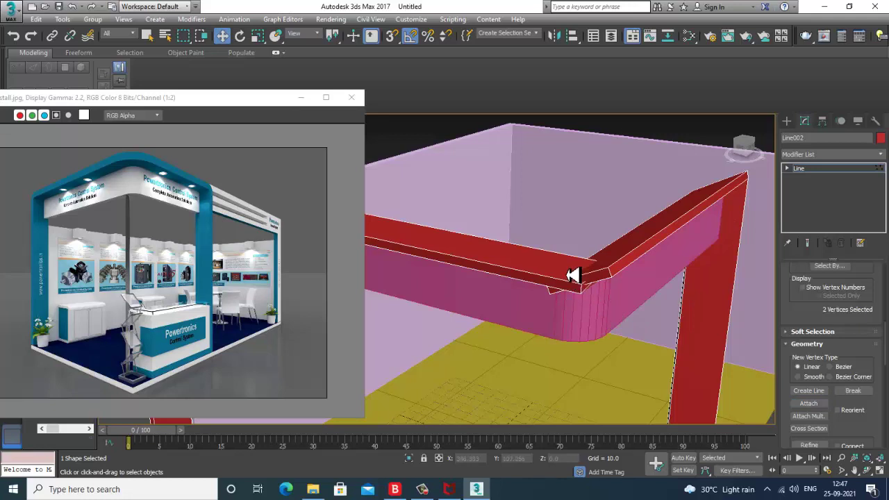
Step: Fuse and weld the two selected vertices at the red frame's front corner
left_click(788, 170)
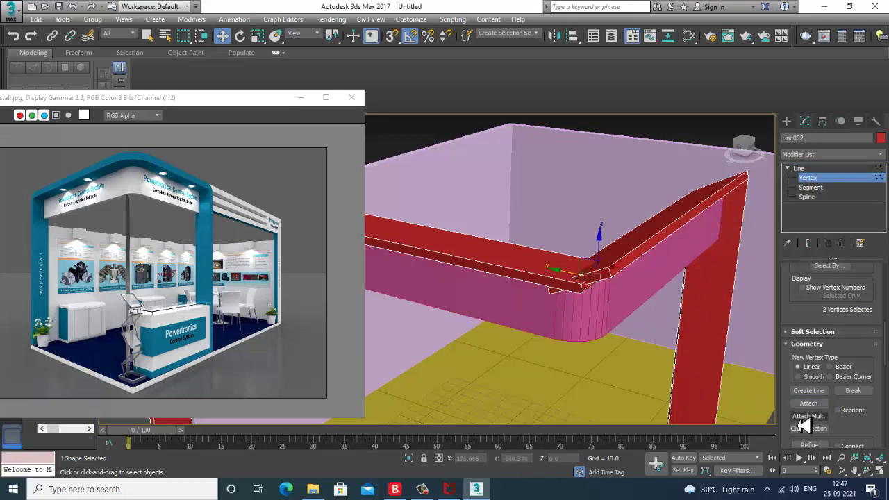
scroll(867, 441, "down", 3)
right_click(587, 286)
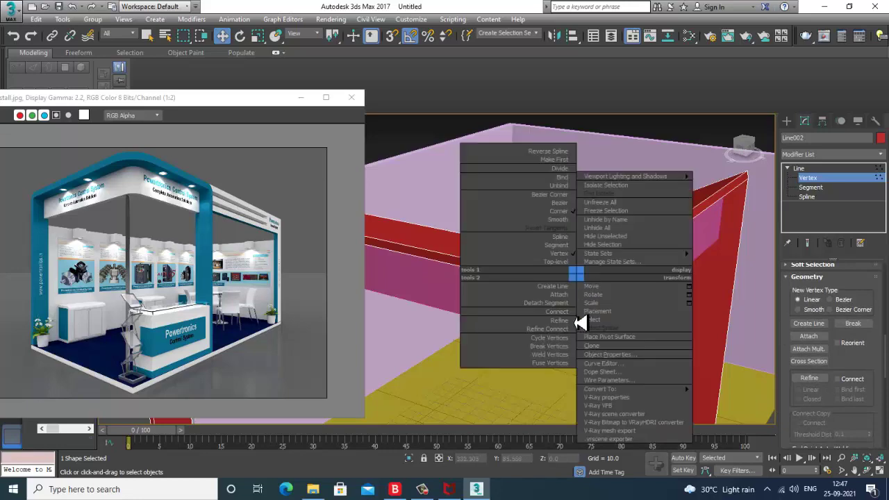
left_click(564, 362)
right_click(596, 288)
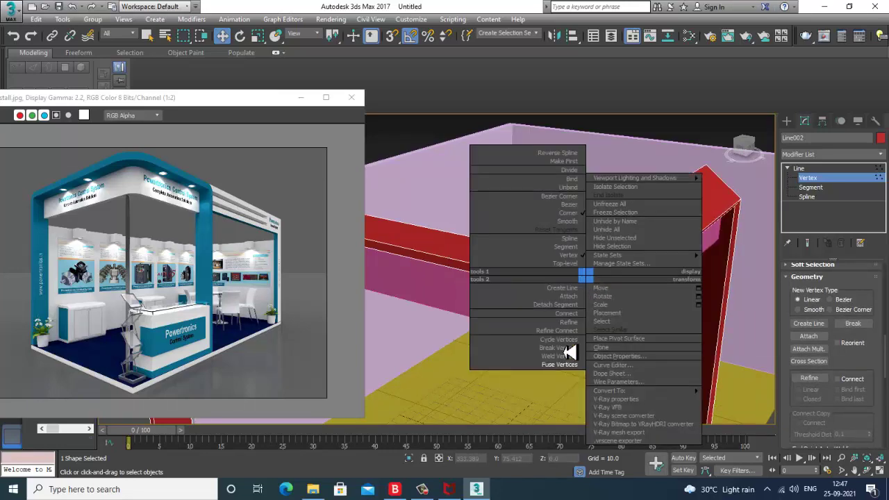
left_click(571, 360)
Step: Try to convert the joined red frame to an Editable Mesh
middle_click_drag(610, 286, 574, 217, "alt")
scroll(605, 294, "down", 4)
scroll(631, 282, "up", 4)
right_click(539, 216)
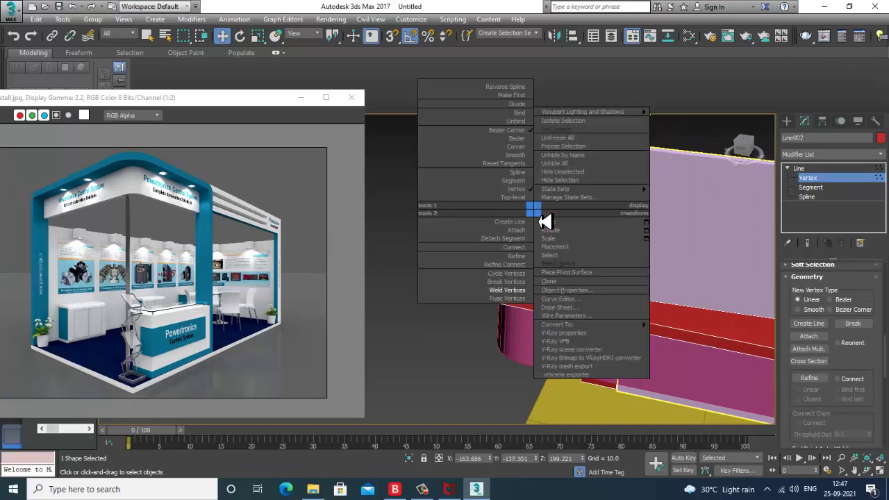
mouse_move(592, 325)
left_click(703, 340)
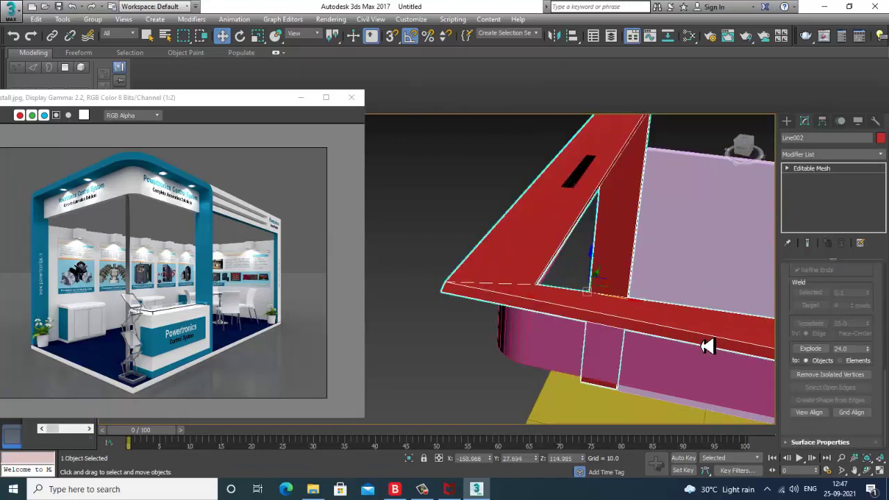
Step: Convert the joined red frame to an Editable Poly
right_click(497, 245)
mouse_move(587, 360)
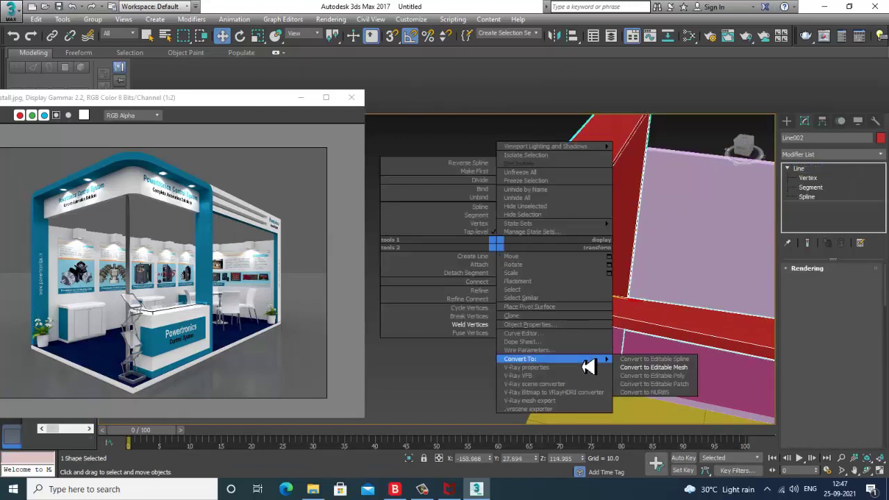
left_click(667, 377)
Step: Raise the frame's two inner corner vertices about 9.7 along Z and lower the outer corner pair to Z about 200
middle_click_drag(669, 387, 462, 190, "alt")
key("1")
left_click_drag(495, 195, 496, 196)
mouse_move(496, 196)
middle_mouse_down("alt")
mouse_move(520, 199)
mouse_move(558, 179)
mouse_move(495, 200)
middle_mouse_up("alt")
left_click_drag(478, 198, 480, 176)
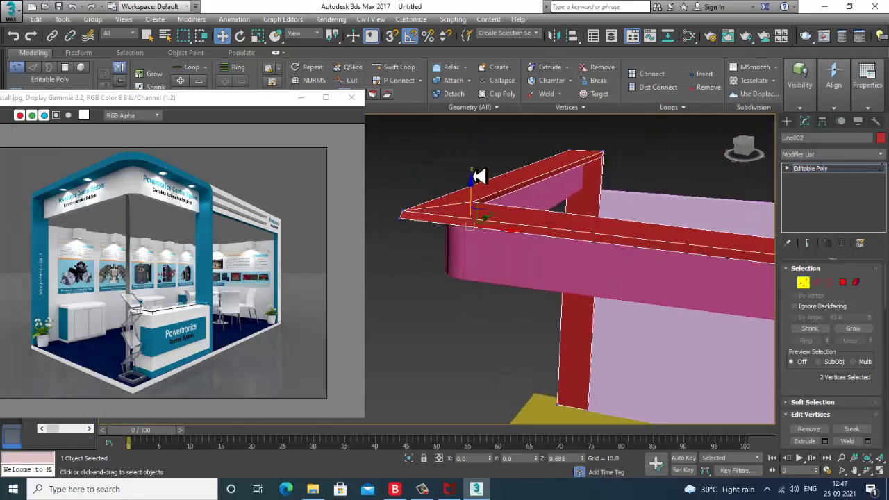
middle_click_drag(369, 216, 484, 212, "alt")
left_click_drag(481, 221, 519, 256)
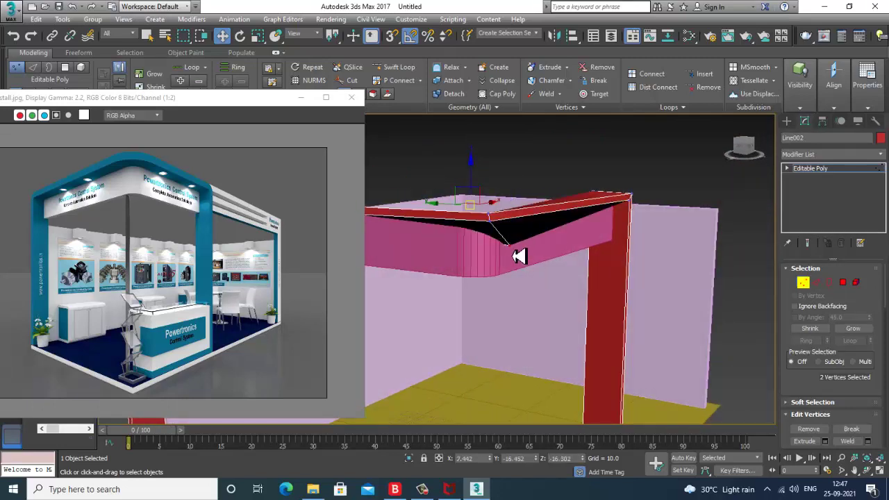
middle_click_drag(505, 236, 533, 209, "alt")
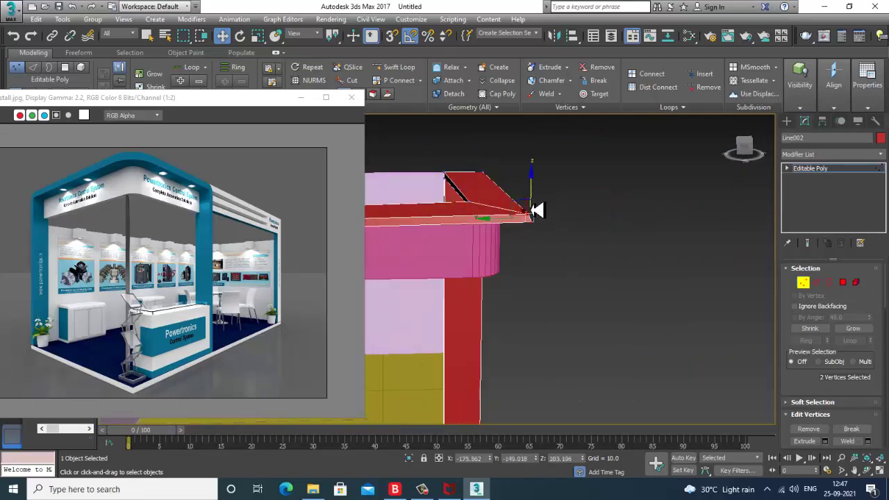
left_click_drag(533, 190, 533, 200)
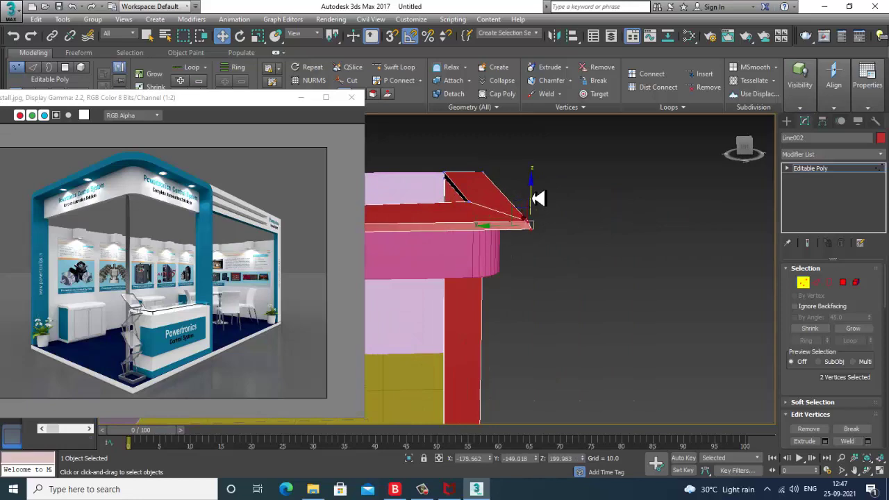
Step: In the front view, lower the frame's two inner corner vertices to Z about 198.8
key("alt+w")
right_click(633, 188)
key("alt+w")
scroll(536, 227, "up", 8)
scroll(587, 229, "down", 8)
middle_click_drag(588, 230, 509, 165)
scroll(510, 267, "down", 6)
scroll(511, 267, "up", 5)
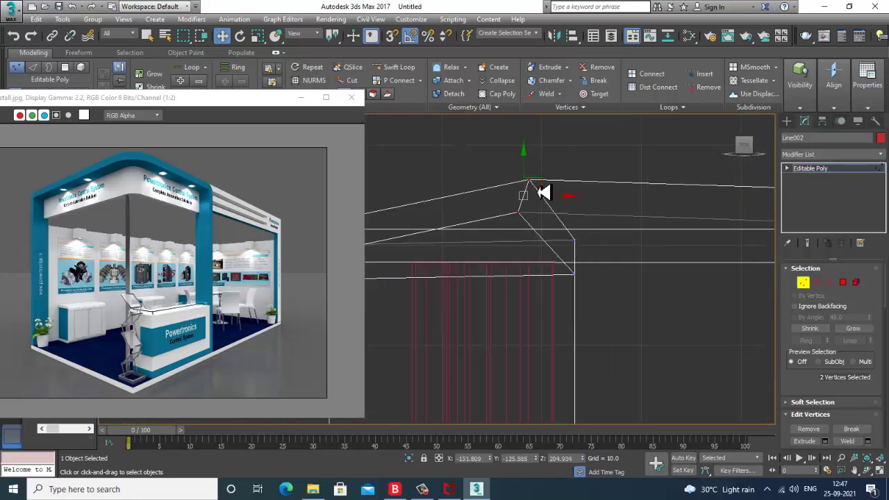
left_click_drag(530, 169, 540, 230)
middle_click_drag(397, 285, 549, 274)
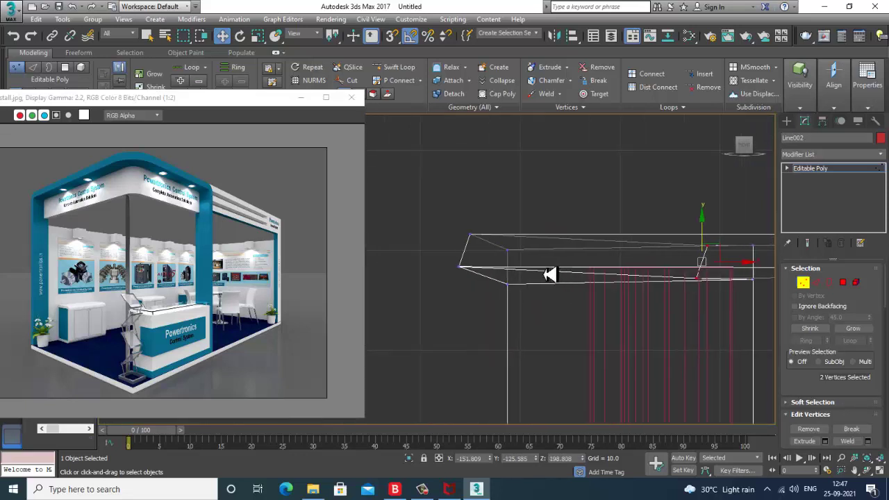
Step: Lower the frame's outer corner vertices in line with the beam, placing the lower one at X about -175.3 and Z about 197
left_click_drag(472, 230, 476, 243)
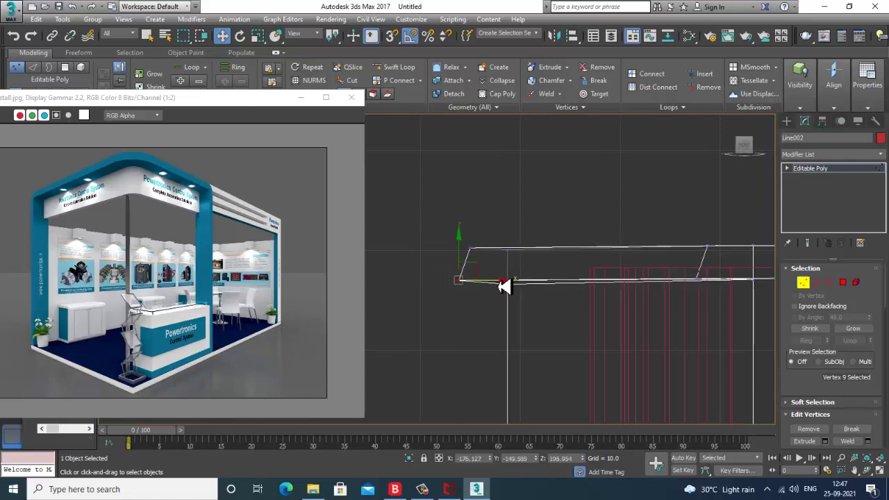
left_click_drag(514, 290, 521, 289)
middle_click_drag(588, 298, 458, 301)
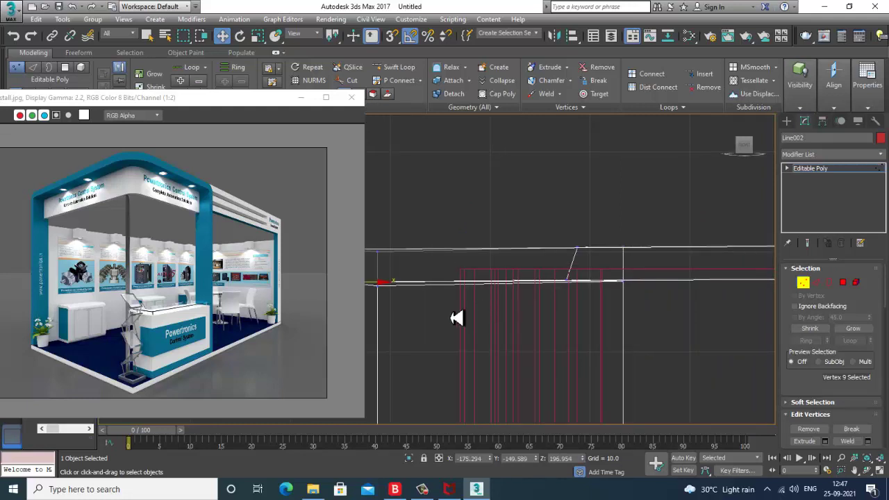
middle_click_drag(411, 321, 510, 332)
Step: Level the remaining lower vertices at the frame's front corner to Z about 197
scroll(510, 333, "up", 2)
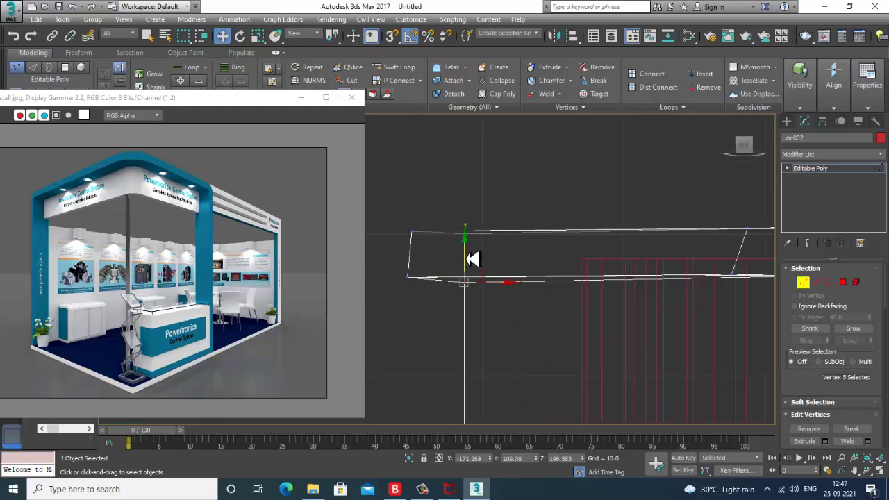
left_click_drag(469, 255, 470, 255)
middle_click_drag(770, 314, 547, 307)
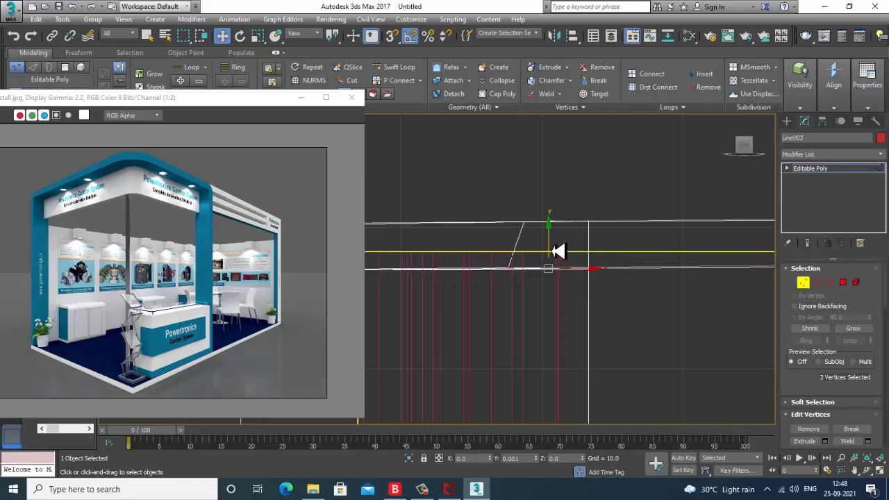
scroll(554, 251, "down", 3)
middle_click_drag(752, 286, 495, 298)
scroll(496, 297, "down", 3)
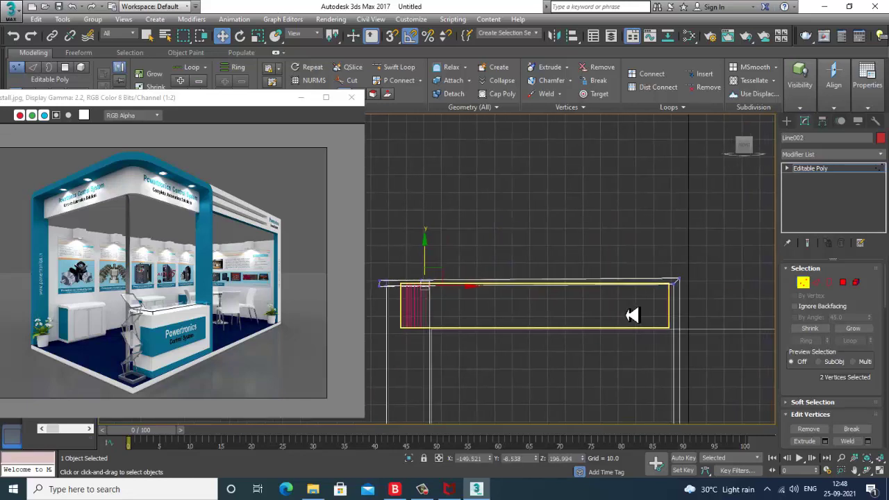
key("alt+w")
key("alt+w")
middle_click_drag(637, 313, 872, 297, "alt")
Step: Try to chamfer the vertical edge at the frame's outer front corner by about 11.5
left_click(817, 282)
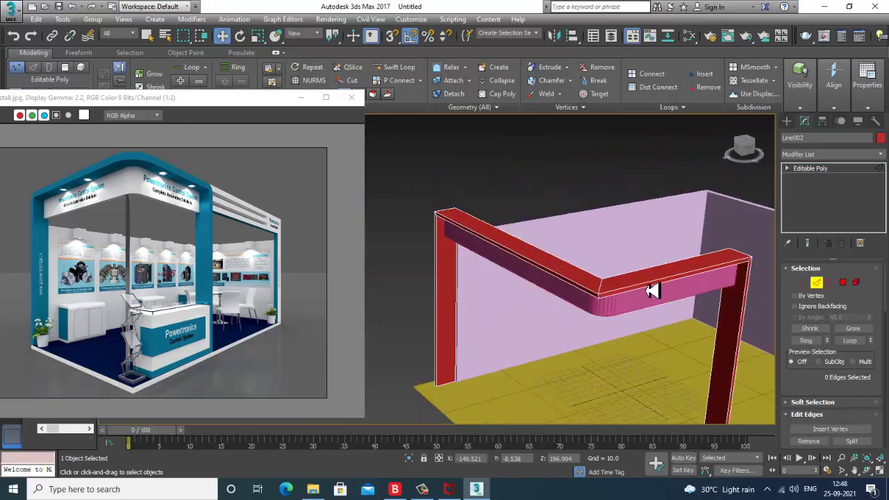
scroll(605, 227, "up", 3)
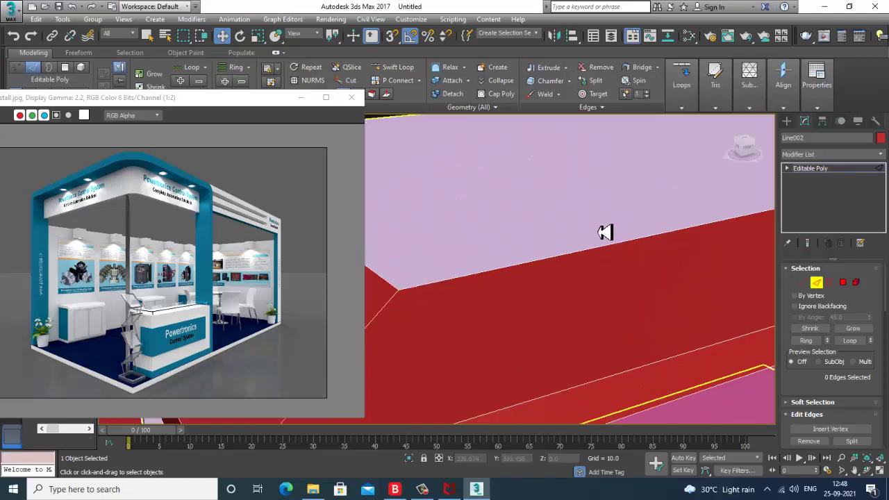
scroll(605, 237, "down", 6)
scroll(587, 263, "up", 2)
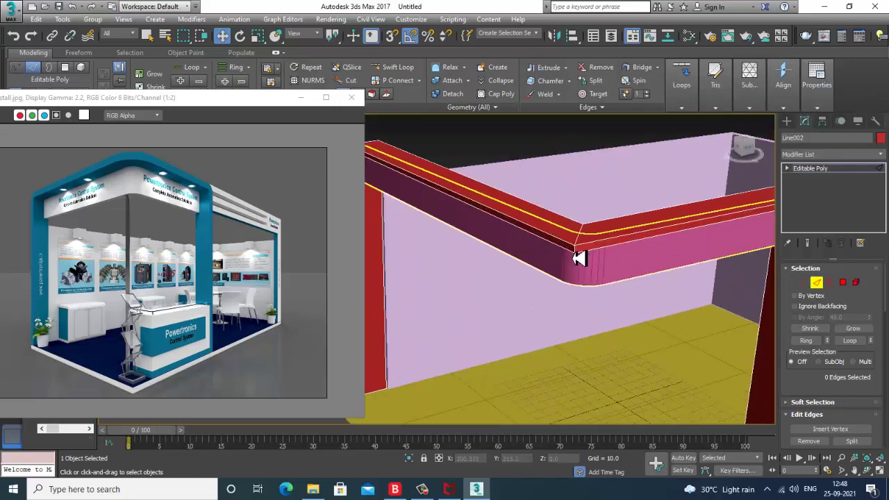
left_click(579, 257)
scroll(620, 269, "up", 1)
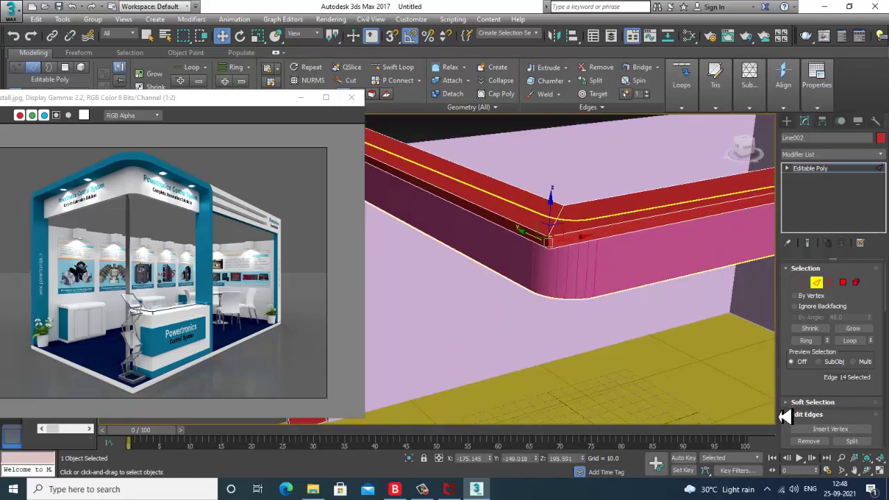
left_click_drag(785, 415, 811, 179)
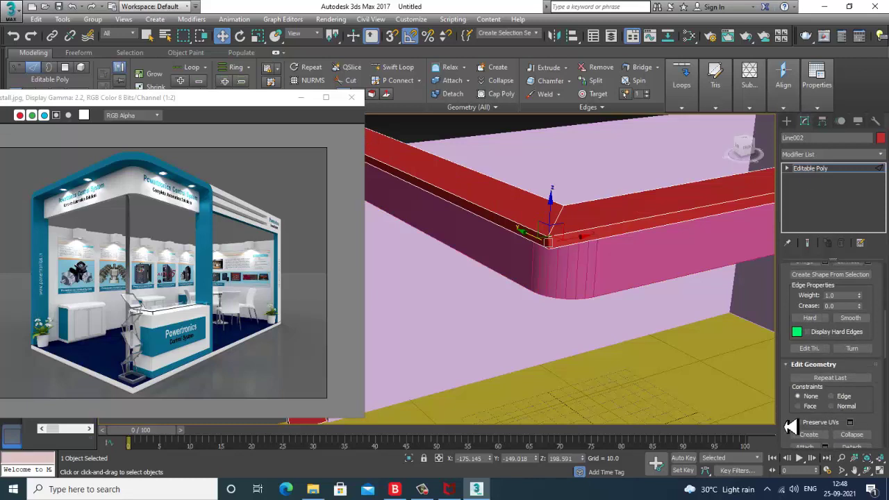
left_click_drag(790, 427, 839, 389)
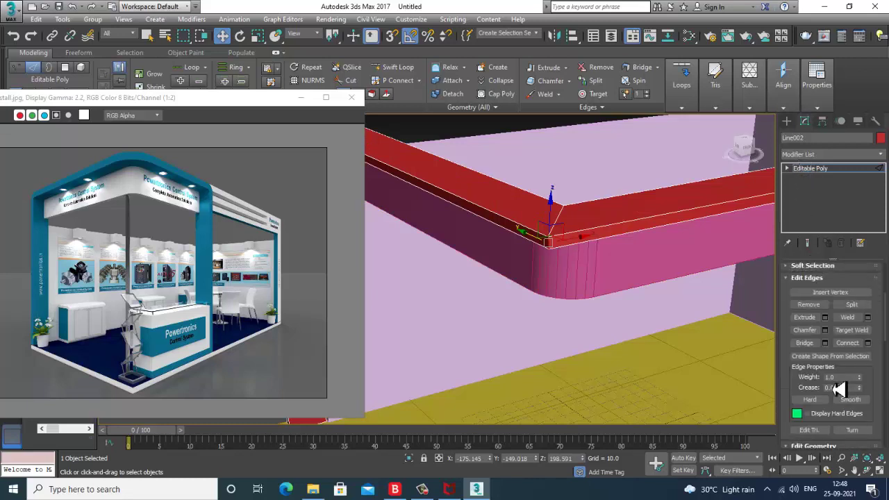
key("ctrl+shift+c")
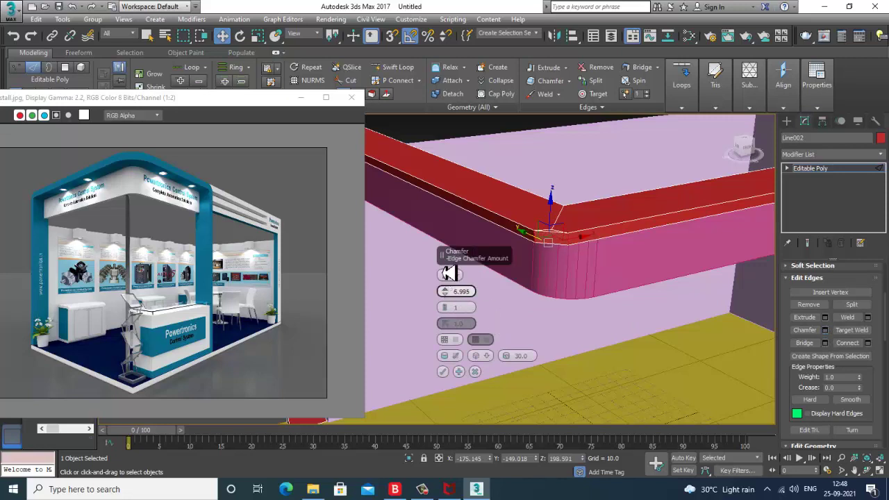
mouse_move(444, 273)
left_mouse_down()
mouse_move(445, 260)
mouse_move(445, 305)
left_mouse_up()
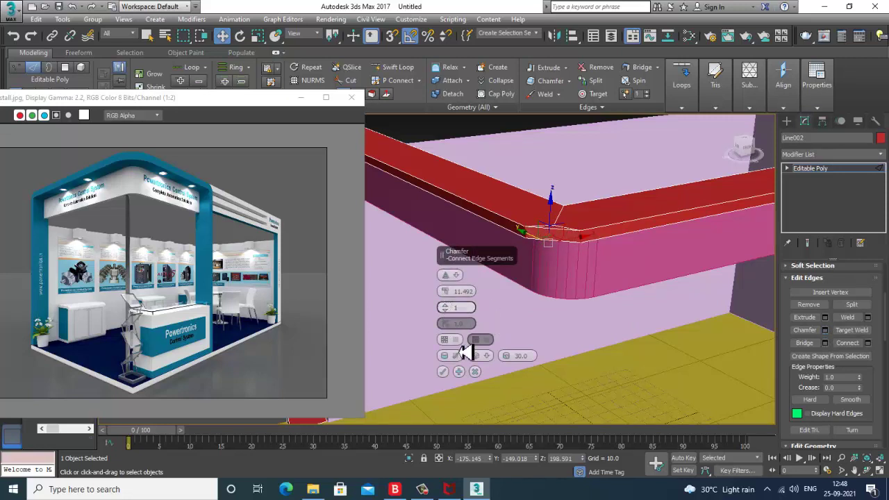
left_click(474, 373)
scroll(577, 299, "down", 6)
middle_click_drag(582, 298, 625, 304, "alt")
left_click(573, 224)
scroll(576, 311, "up", 5)
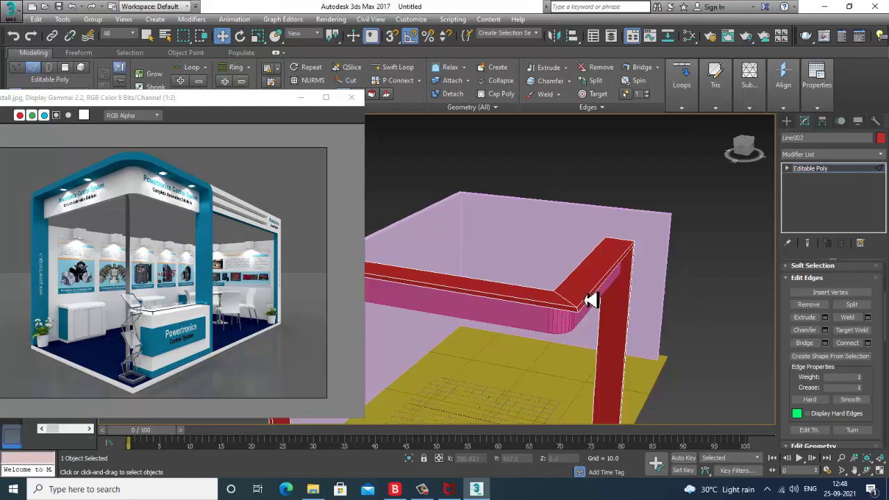
Step: Save the scene to the Desktop as exh 1
left_click(11, 12)
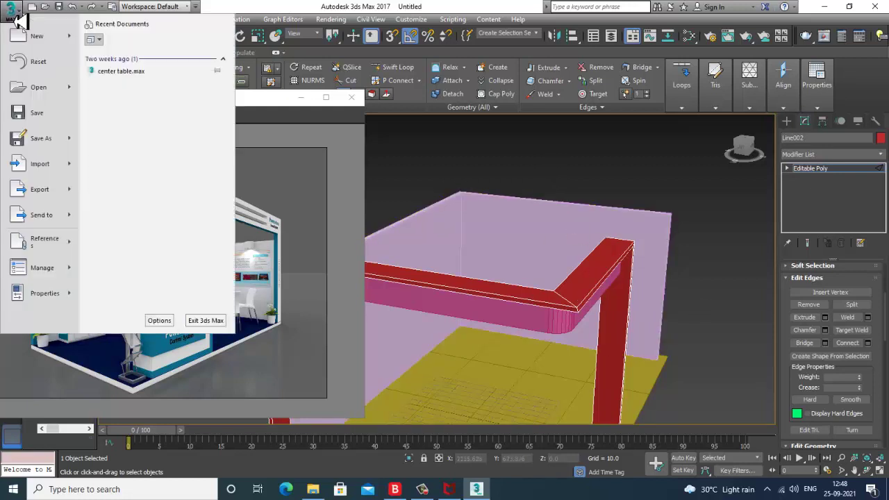
left_click(40, 142)
left_click(32, 106)
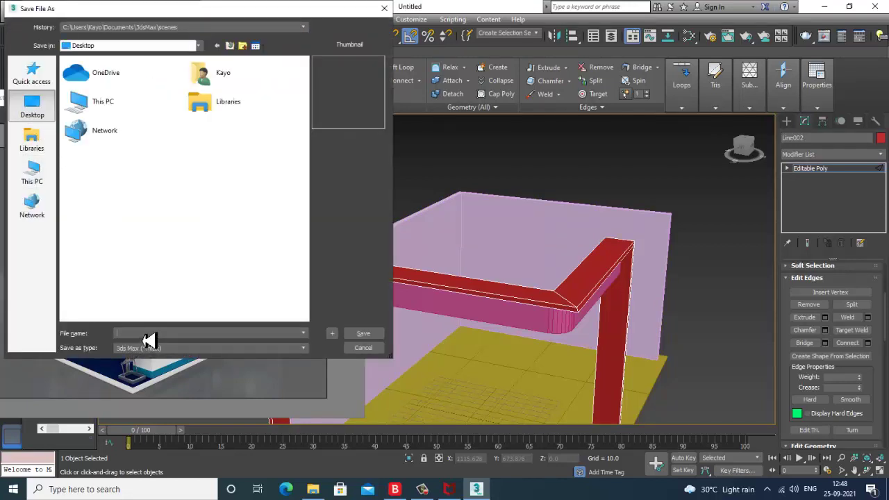
left_click(147, 336)
type("exh 1")
key("Return")
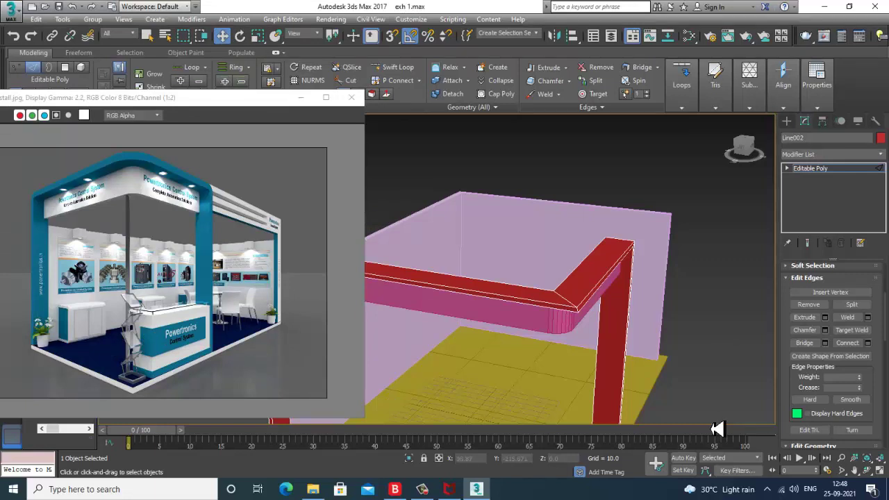
Step: Leave edge editing on the frame and examine the front counter in the reference image against the empty stall floor
middle_click_drag(602, 307, 613, 243, "alt")
scroll(566, 294, "down", 2)
scroll(599, 271, "up", 4)
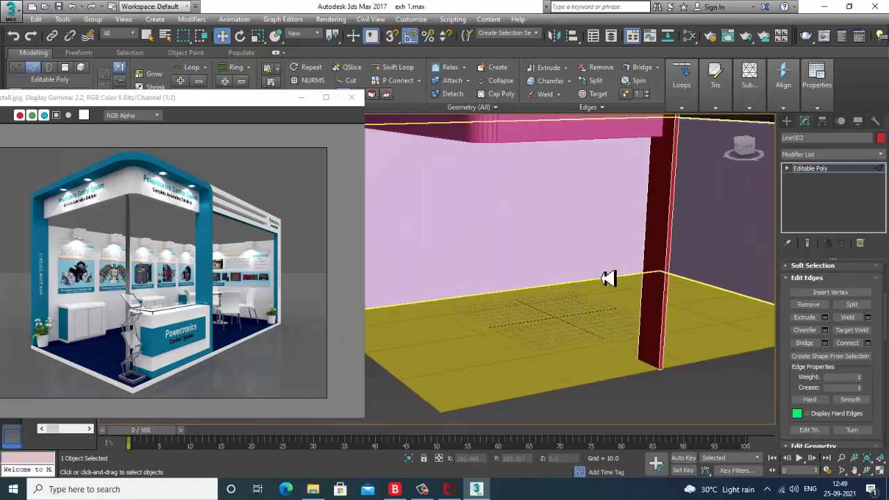
left_click(811, 168)
middle_click_drag(694, 278, 614, 314, "alt")
scroll(143, 288, "up", 1)
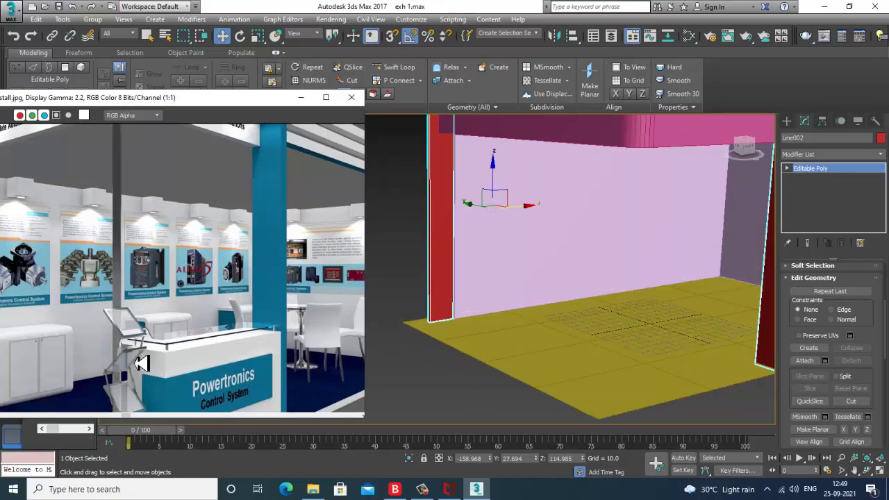
middle_click_drag(141, 364, 136, 262)
middle_click_drag(669, 327, 651, 318, "alt")
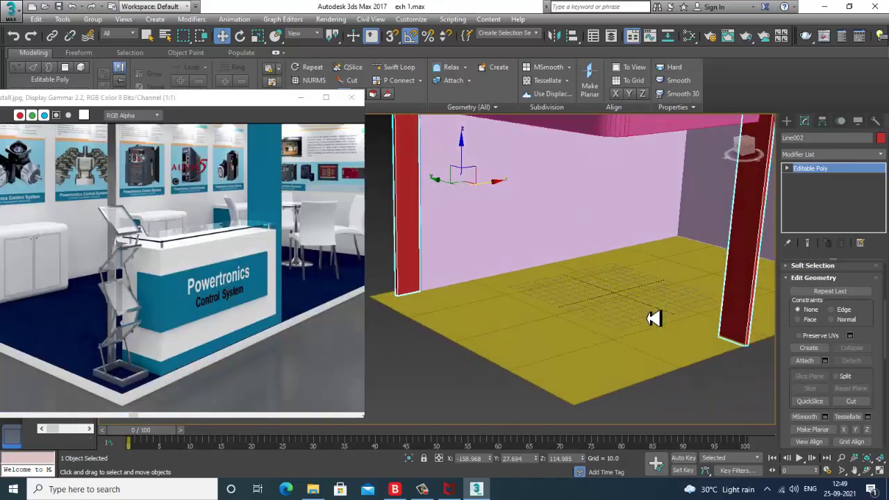
Step: Draw a counter box about 97.7 wide and 25.6 long along the stall's front edge, beside the frame's end post
left_click(788, 123)
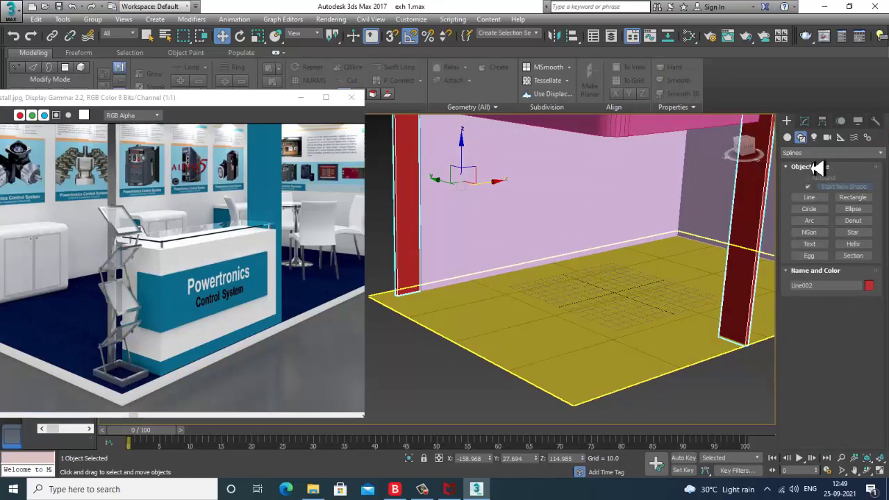
left_click(790, 138)
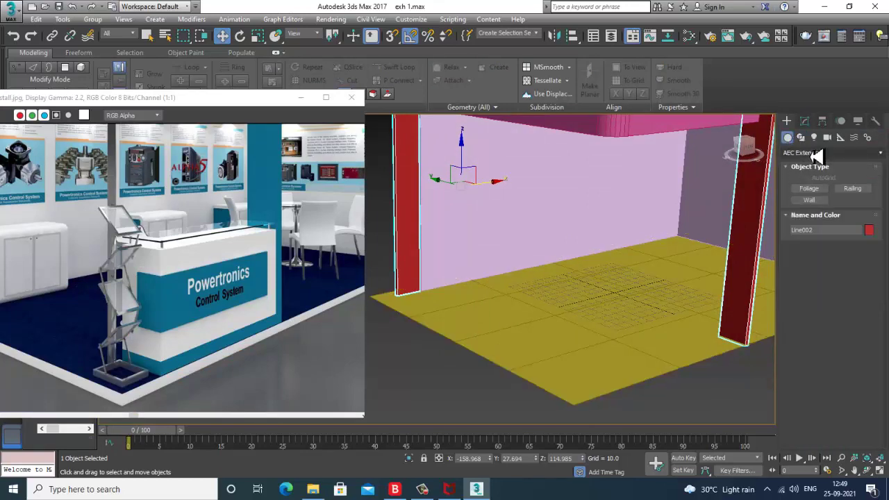
left_click(823, 153)
left_click(820, 165)
left_click(808, 188)
scroll(635, 327, "up", 3)
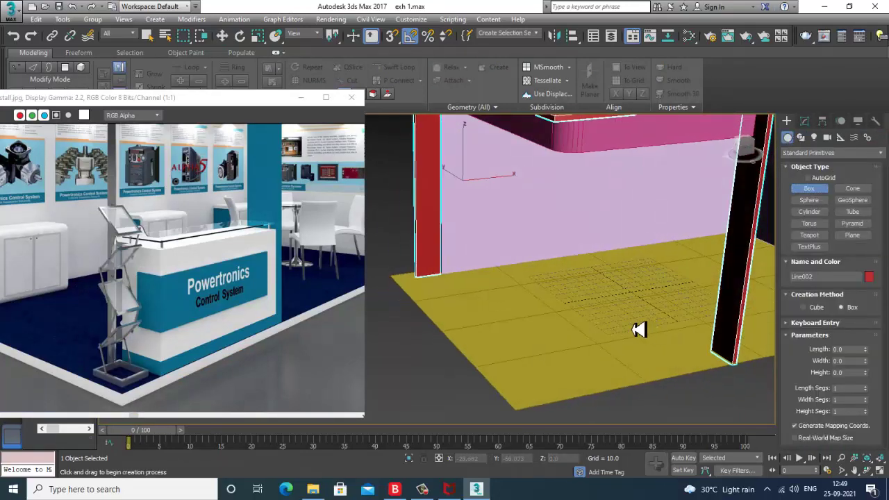
key("alt+w")
key("alt+w")
middle_click_drag(403, 229, 558, 234)
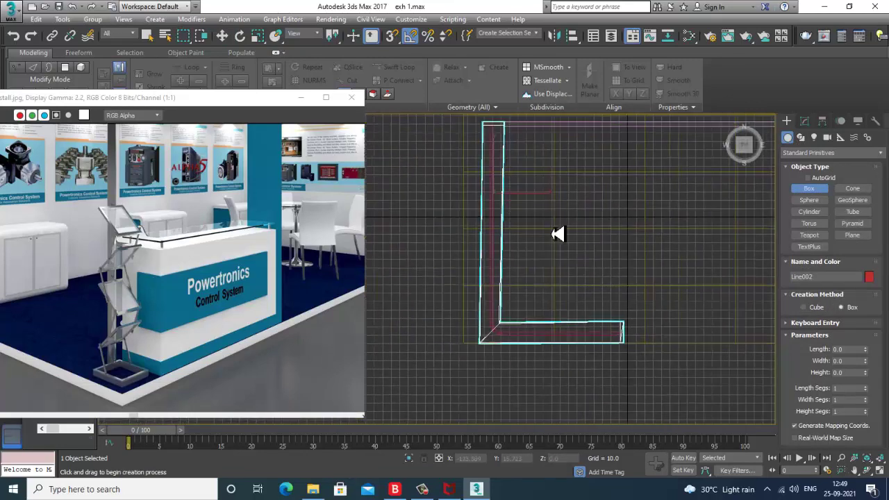
middle_click_drag(641, 326, 584, 307)
scroll(623, 285, "up", 2)
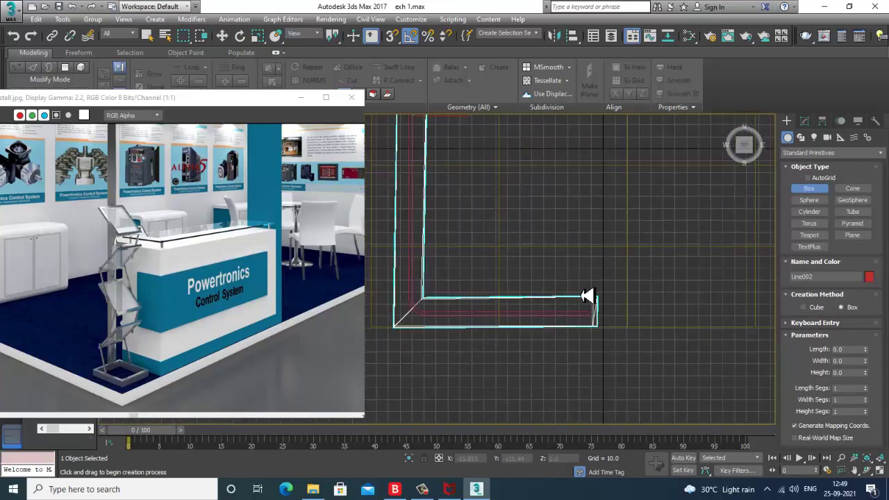
left_click_drag(592, 302, 478, 335)
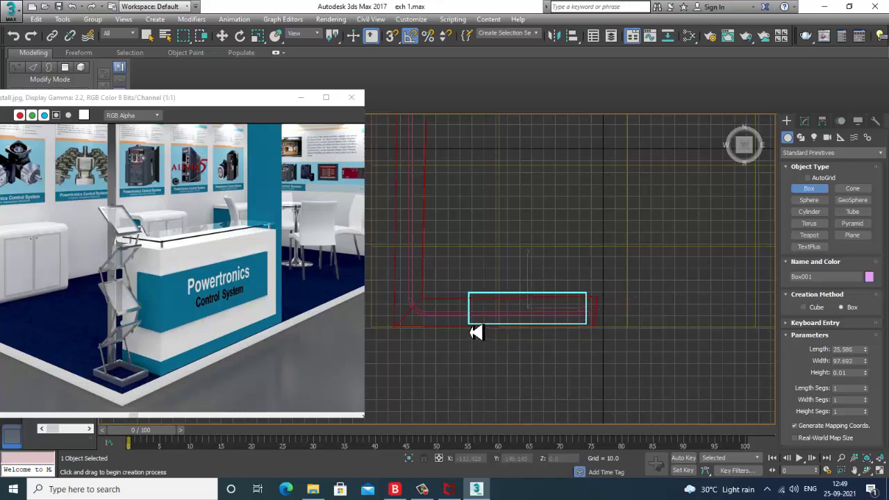
key("w")
Step: Set the counter box's length to about 38.9 and its height to about 51.1, matching the reference counter
key("alt+w")
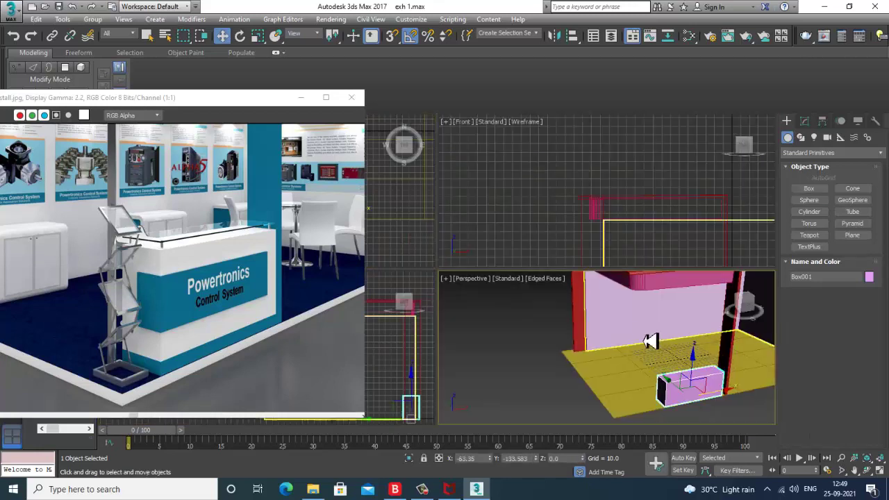
key("alt+w")
middle_click_drag(632, 308, 589, 321, "alt")
scroll(590, 321, "up", 3)
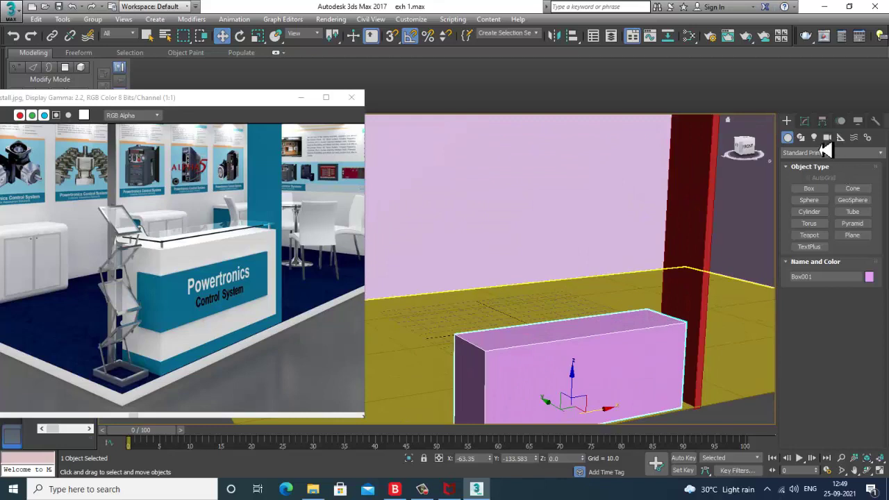
left_click(805, 122)
left_click_drag(873, 313, 869, 285)
middle_click_drag(583, 285, 625, 271, "alt")
scroll(260, 255, "down", 3)
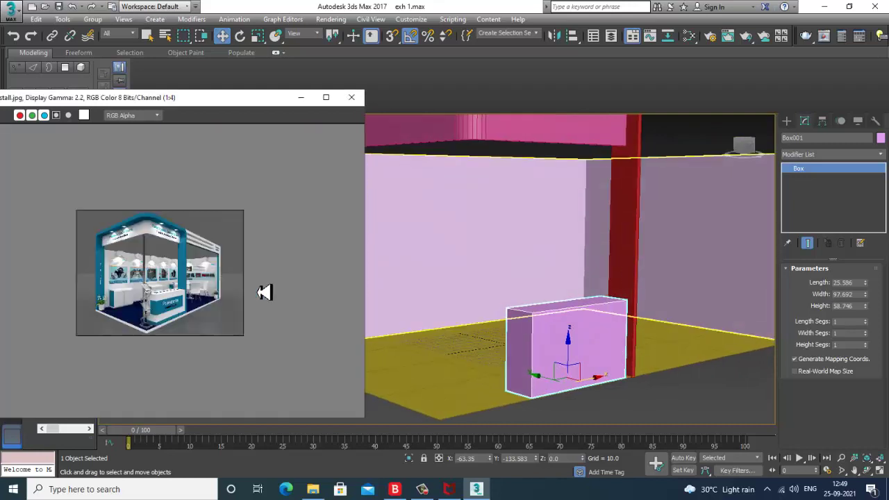
middle_click_drag(542, 306, 669, 293, "alt")
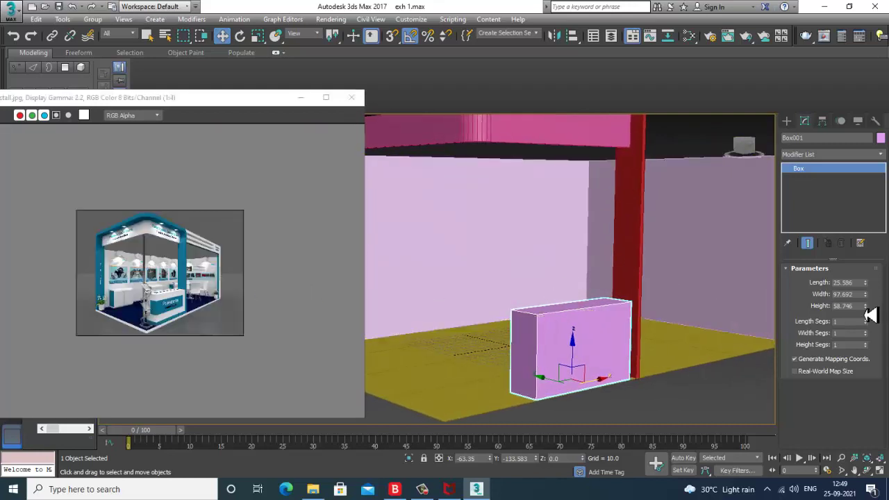
left_click_drag(866, 306, 858, 253)
right_click(866, 287)
middle_click_drag(511, 342, 565, 359, "alt")
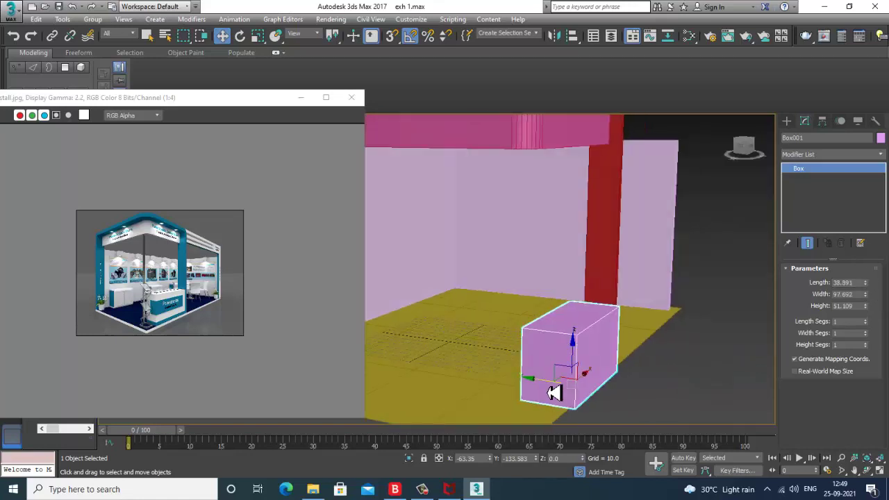
Step: Move the counter box to about X -58.8, Y -126.6, beside the frame post
left_click_drag(553, 393, 540, 389)
scroll(151, 284, "up", 1)
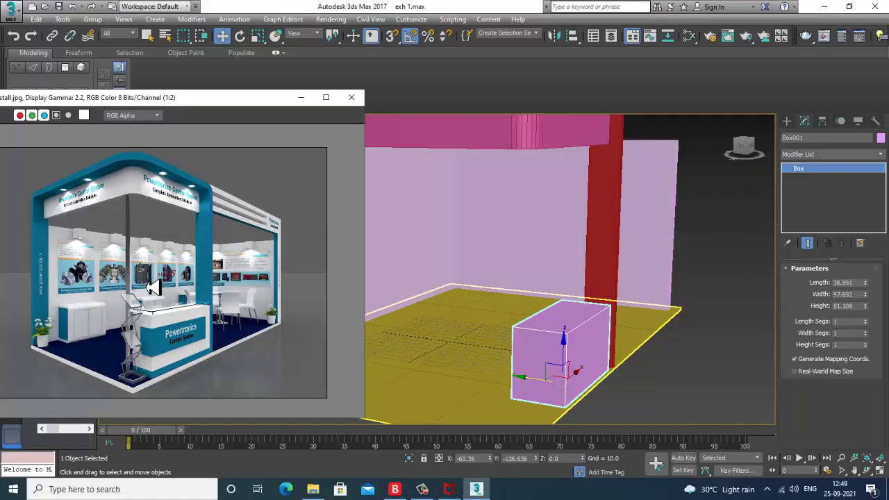
scroll(150, 284, "up", 1)
middle_click_drag(542, 314, 511, 316, "alt")
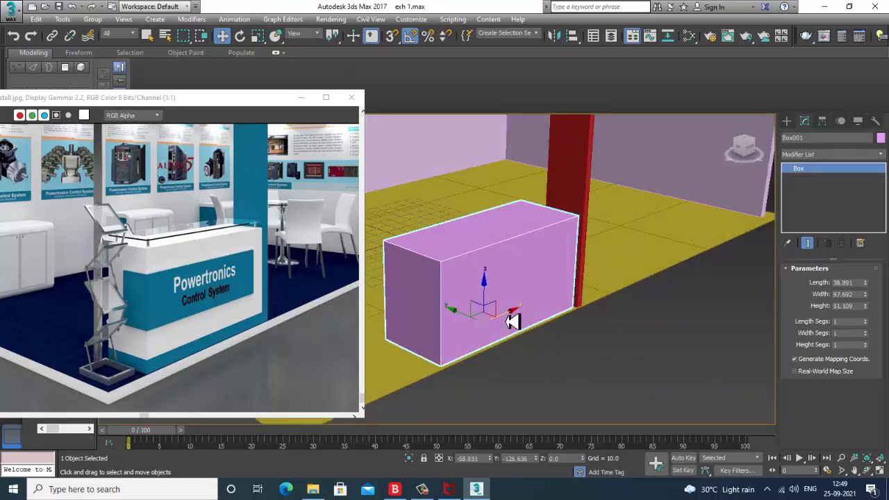
Step: Convert the counter box to an Editable Poly
right_click(464, 235)
mouse_move(533, 341)
left_click(626, 351)
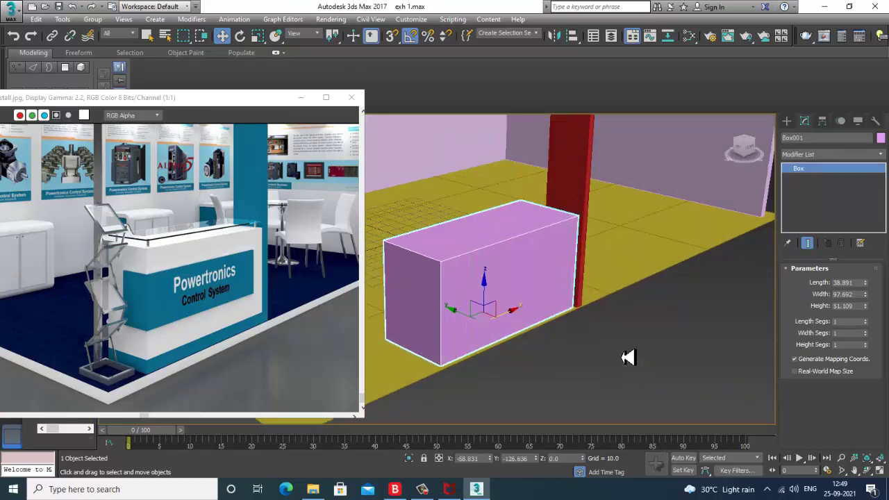
middle_click_drag(564, 310, 596, 317)
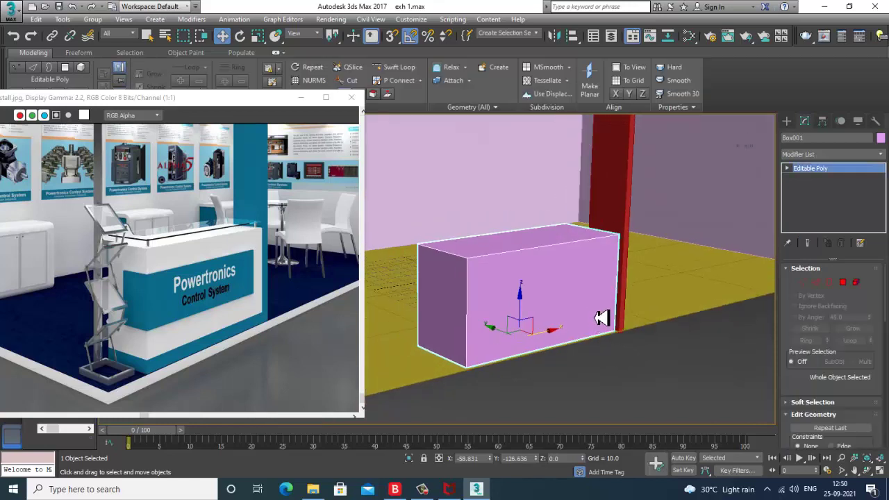
Step: Insert two horizontal edge loops around the counter and one lengthwise loop across its top with Swift Loop
left_click(820, 285)
middle_click_drag(599, 275, 592, 262, "alt")
left_click(391, 72)
middle_click_drag(504, 280, 493, 264, "alt")
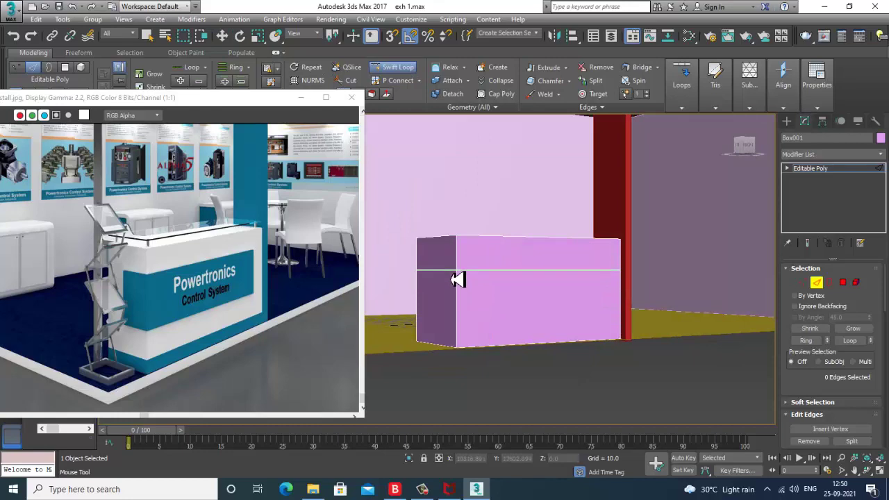
left_click(457, 278)
middle_click_drag(472, 322, 382, 97, "alt")
left_click(512, 278)
key("w")
Step: Insert a vertical edge loop near the counter's end beside the frame post
left_click(406, 73)
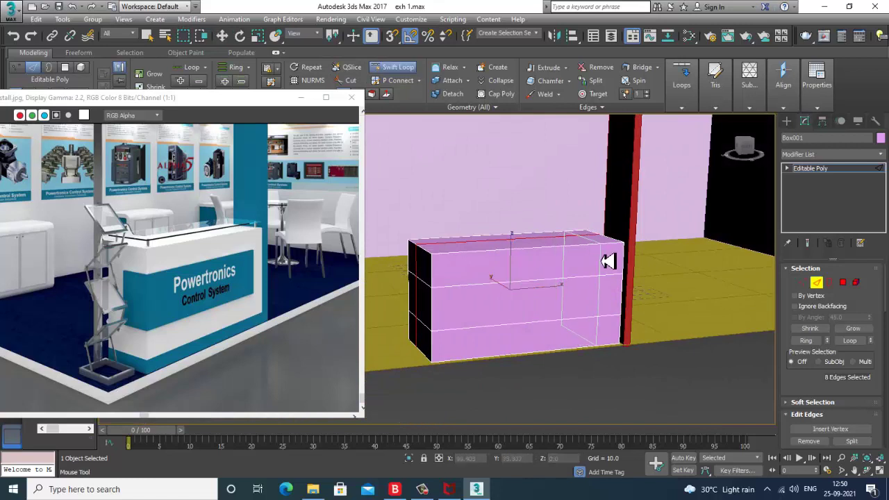
left_click(603, 278)
middle_click_drag(604, 278, 629, 290, "alt")
key("w")
Step: Extrude the middle polygons on the counter's front and outer end by about 1.96 as a raised band
left_click(843, 283)
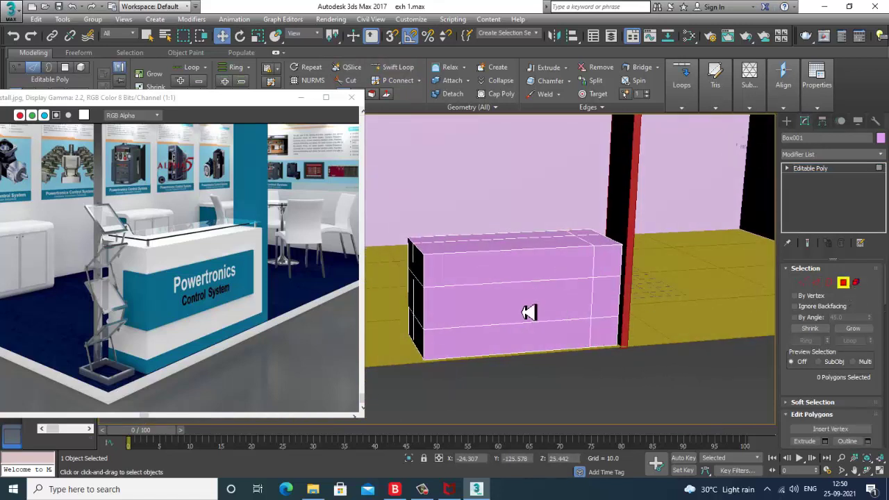
middle_click_drag(526, 312, 482, 319, "alt")
scroll(836, 389, "down", 3)
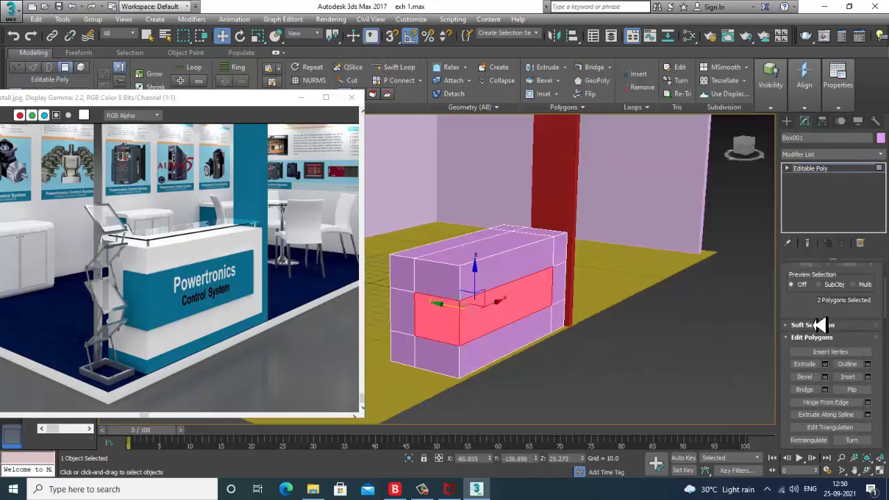
middle_click_drag(522, 325, 464, 316, "alt")
left_click(455, 276)
left_click(476, 295)
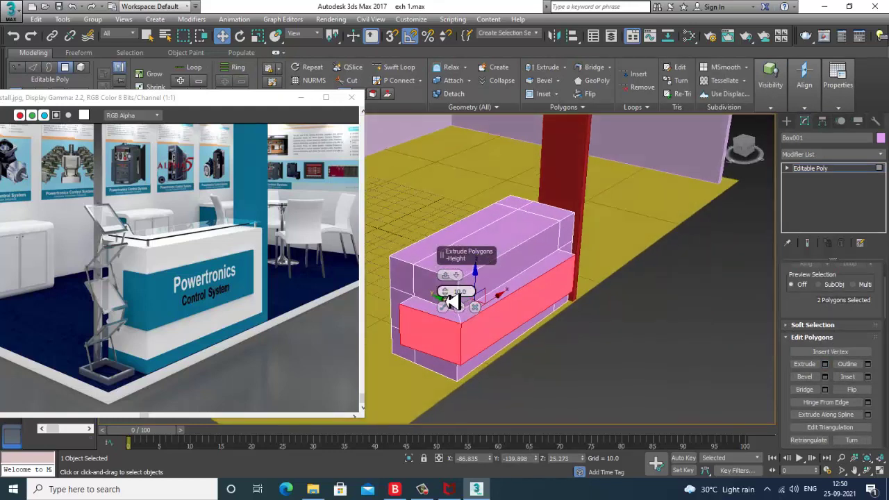
left_click_drag(451, 300, 469, 336)
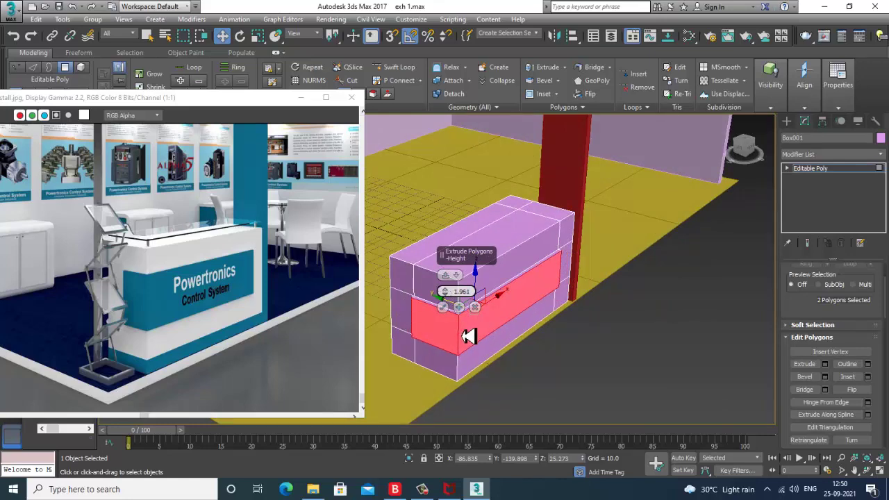
left_click(444, 308)
middle_click_drag(465, 312, 619, 311, "alt")
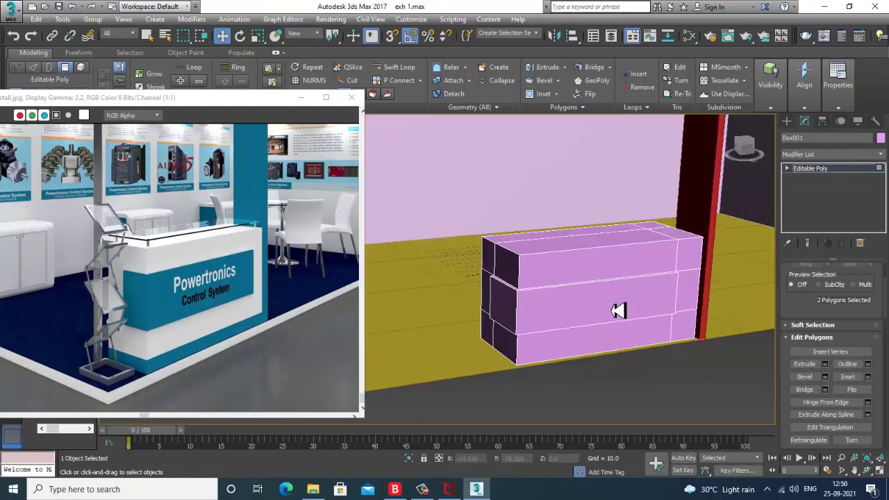
Step: Draw a small cylinder with a radius of about 0.8 at the counter's rear corner away from the frame post
key("alt+w")
middle_click(418, 227)
key("alt+w")
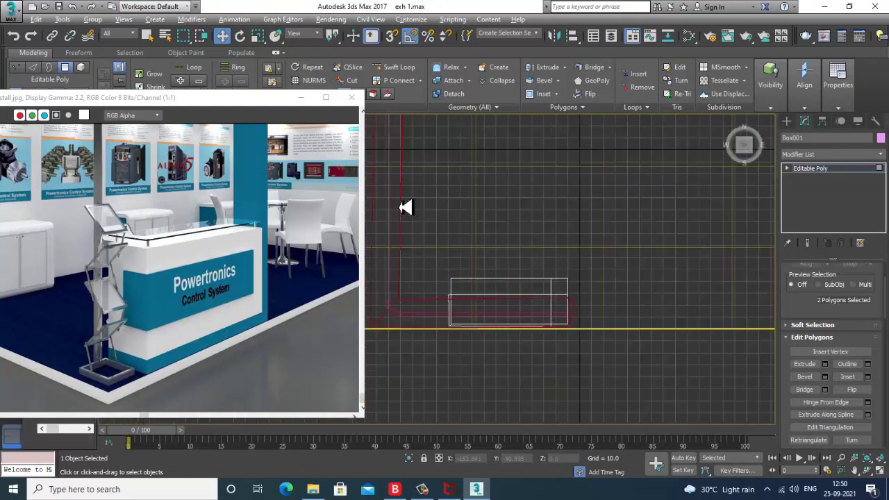
scroll(508, 291, "up", 7)
middle_click_drag(508, 291, 501, 228)
scroll(494, 263, "down", 5)
scroll(497, 267, "up", 5)
scroll(542, 278, "down", 4)
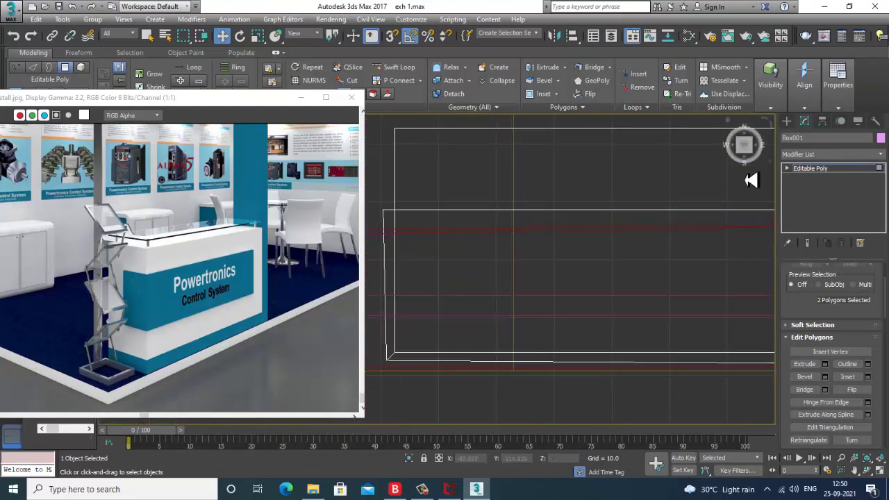
left_click(786, 121)
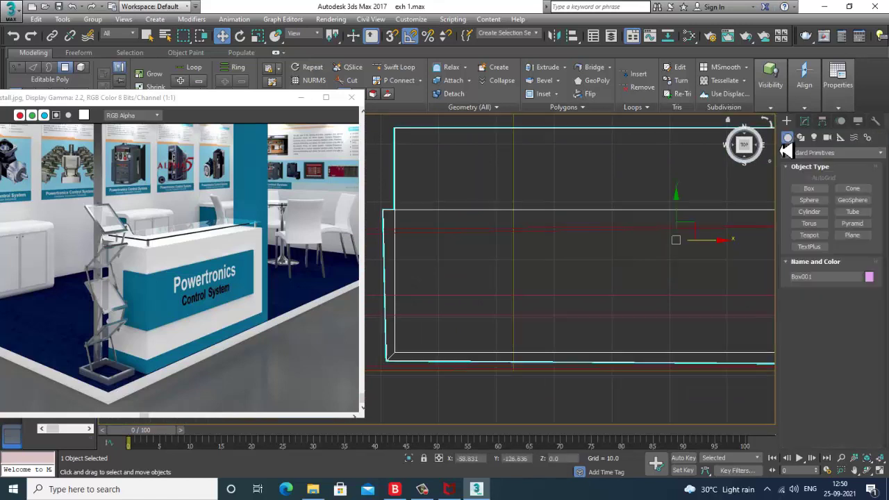
left_click(811, 212)
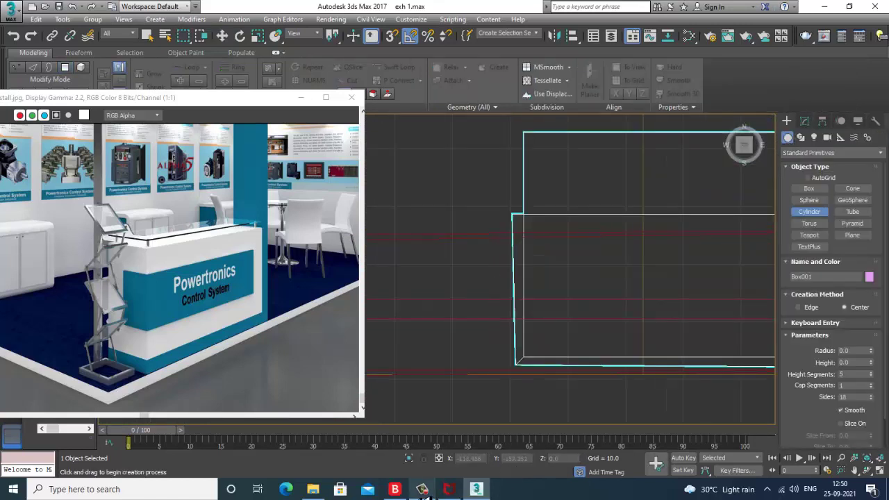
left_click(422, 489)
left_click(423, 489)
scroll(542, 312, "down", 5)
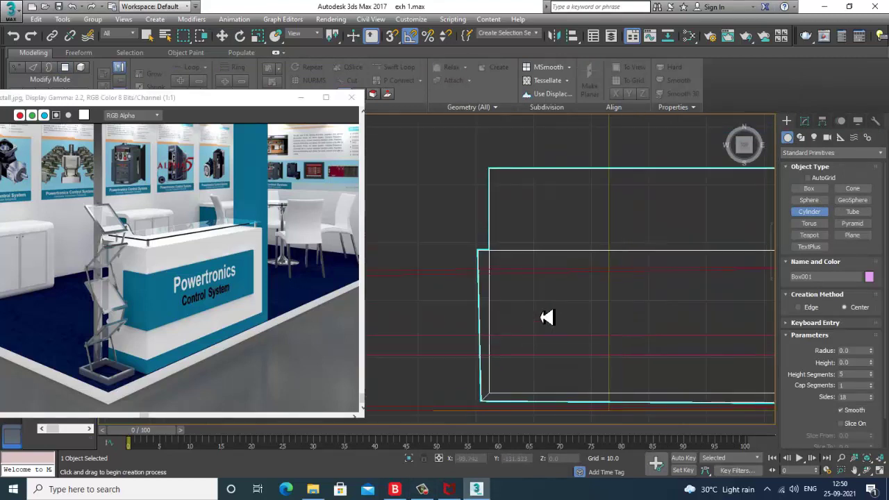
scroll(482, 298, "up", 6)
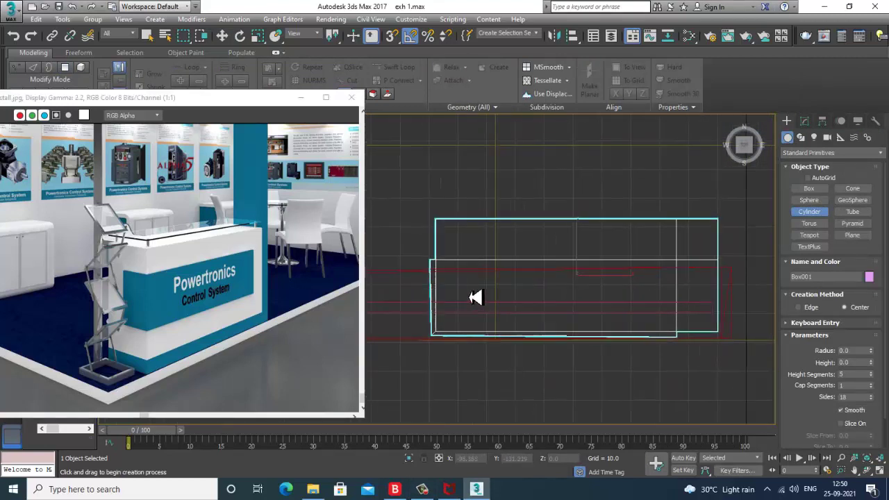
scroll(428, 267, "down", 1)
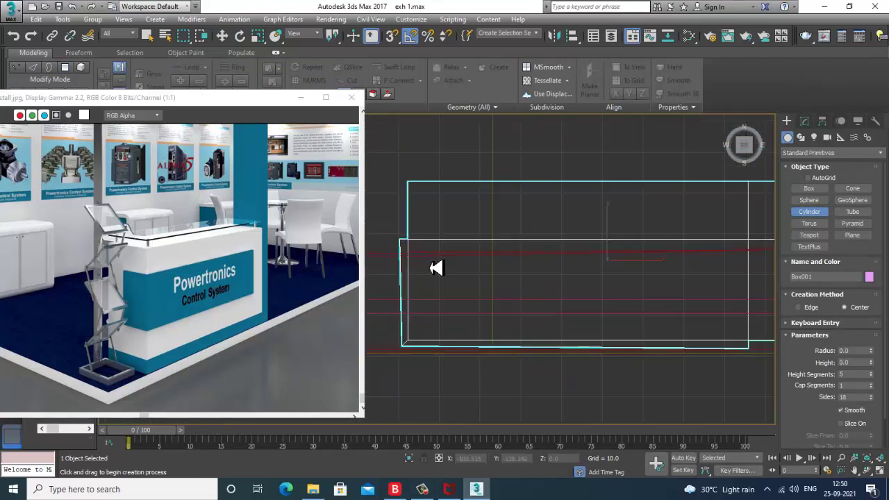
left_click(421, 201)
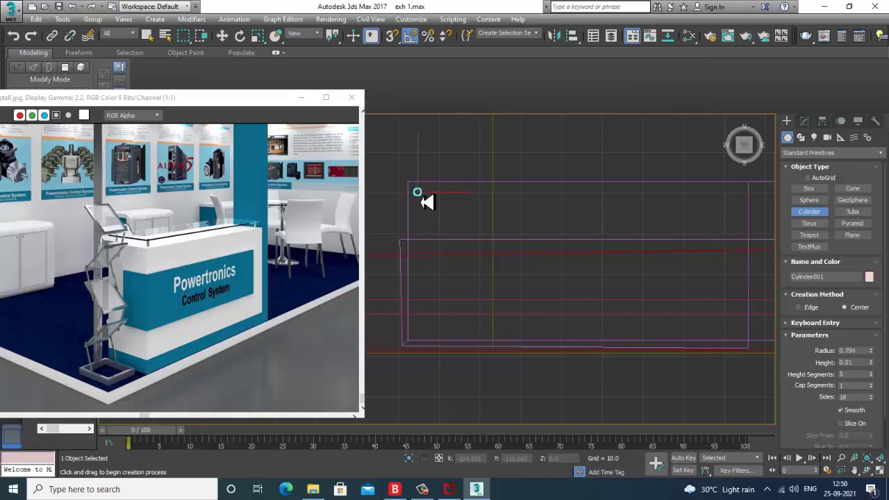
key("w")
Step: Raise the small cylinder to about Z 48.7 so it stands out of the counter top
key("alt+w")
right_click(597, 346)
key("z")
key("alt+w")
scroll(593, 345, "down", 8)
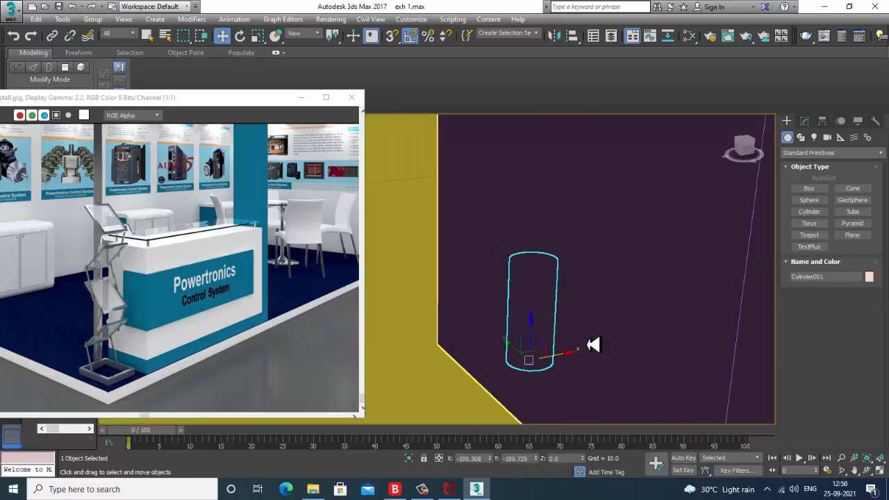
left_click_drag(566, 347, 568, 241)
key("z")
middle_click_drag(565, 243, 577, 262, "alt")
scroll(579, 262, "down", 5)
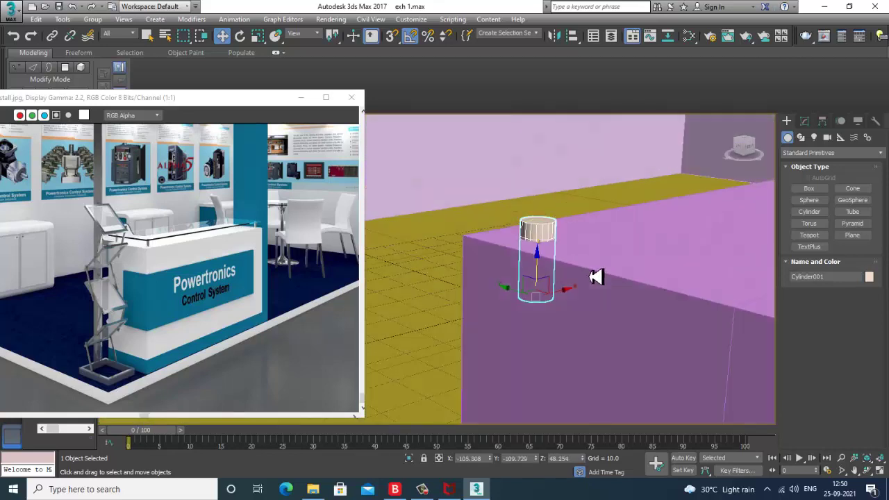
left_click_drag(545, 269, 542, 259)
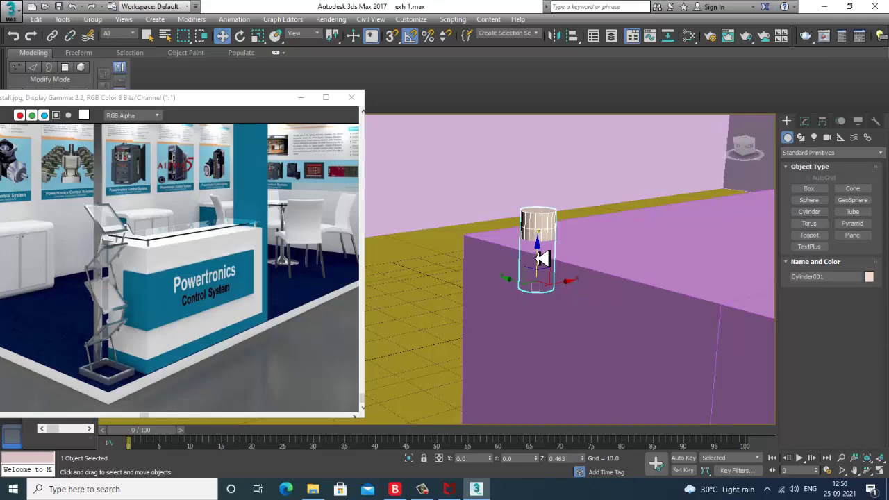
middle_click_drag(542, 259, 566, 327, "alt")
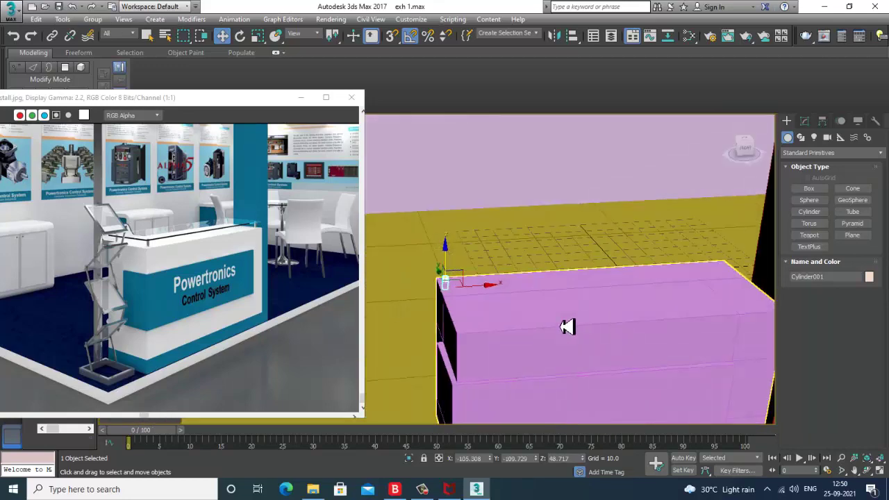
Step: Copy the small cylinder along X to the rear corner at the counter's opposite end
key("alt+w")
key("alt+w")
scroll(444, 245, "down", 3)
scroll(457, 255, "up", 4)
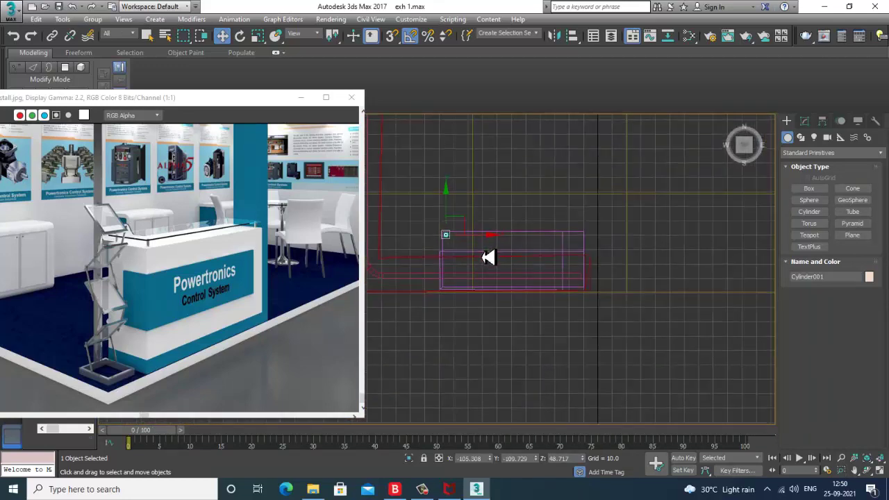
left_click_drag(450, 228, 703, 236)
left_click(449, 293)
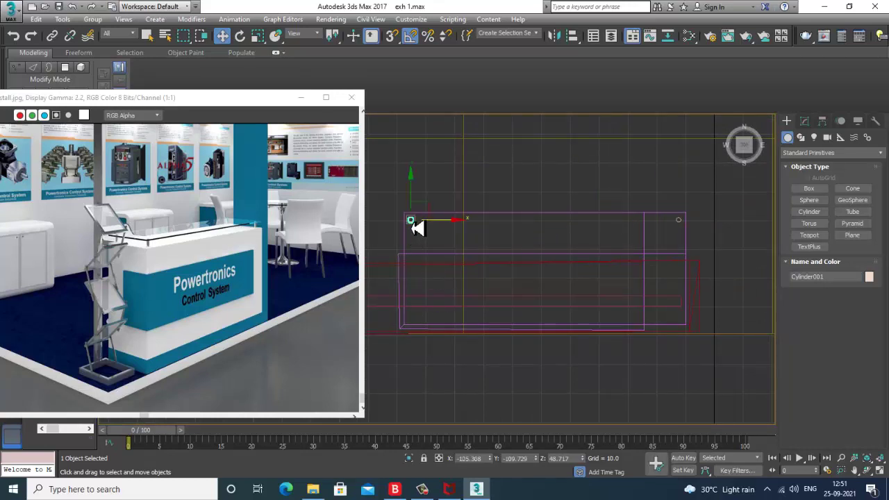
Step: Copy both rear cylinders along Y to the counter's front corners
left_click(672, 223, "ctrl")
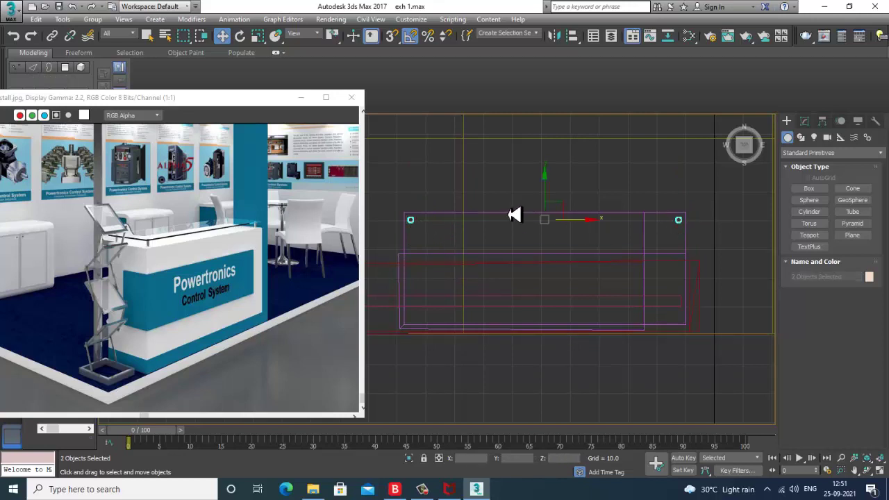
left_click_drag(553, 204, 588, 301)
left_click(462, 294)
key("alt+w")
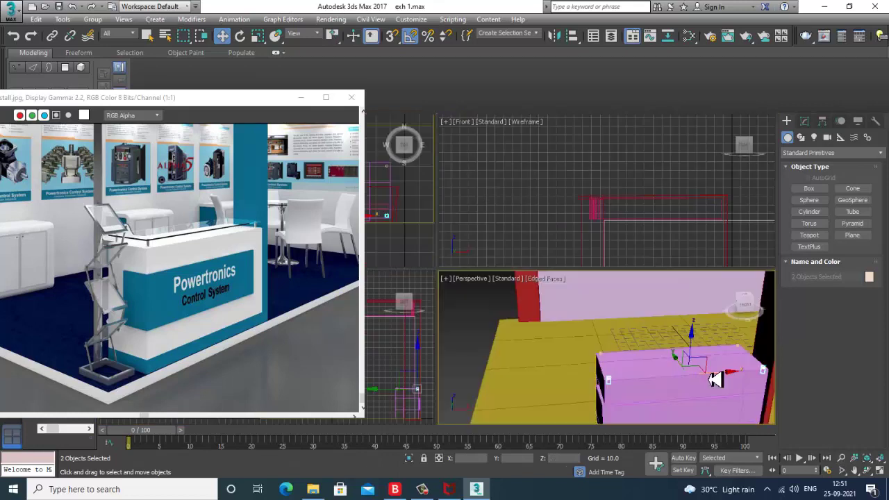
Step: Select all four corner cylinders and raise them slightly above the counter top
key("alt+w")
middle_click_drag(640, 351, 641, 324, "alt")
scroll(490, 358, "up", 3)
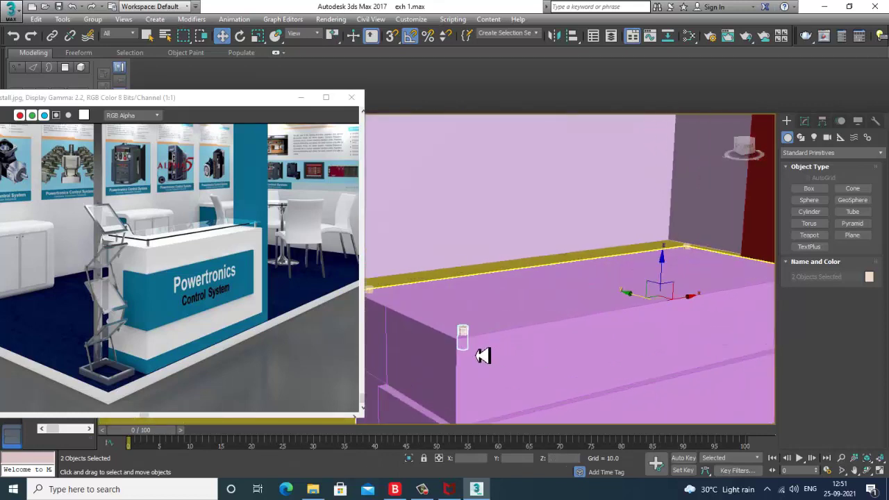
scroll(483, 355, "up", 2)
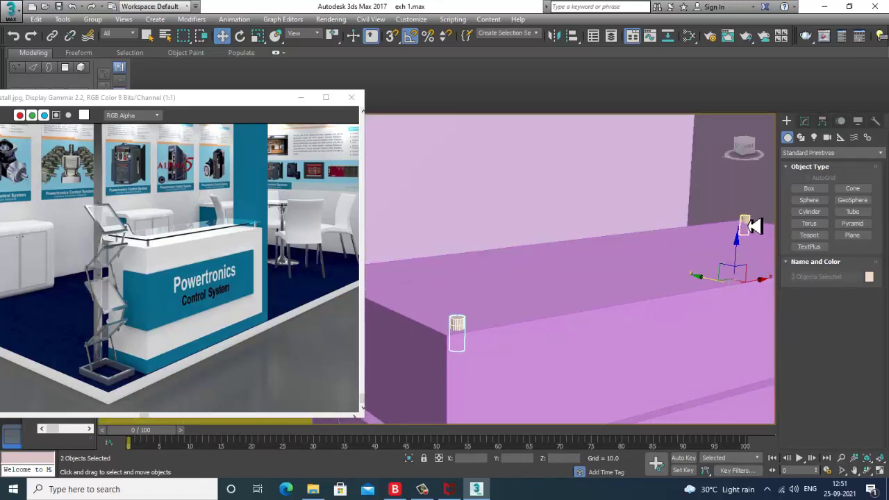
left_click(748, 224, "ctrl")
middle_click_drag(525, 276, 619, 278)
left_click(453, 274, "ctrl")
middle_click_drag(663, 294, 606, 304)
left_click_drag(715, 243, 715, 239)
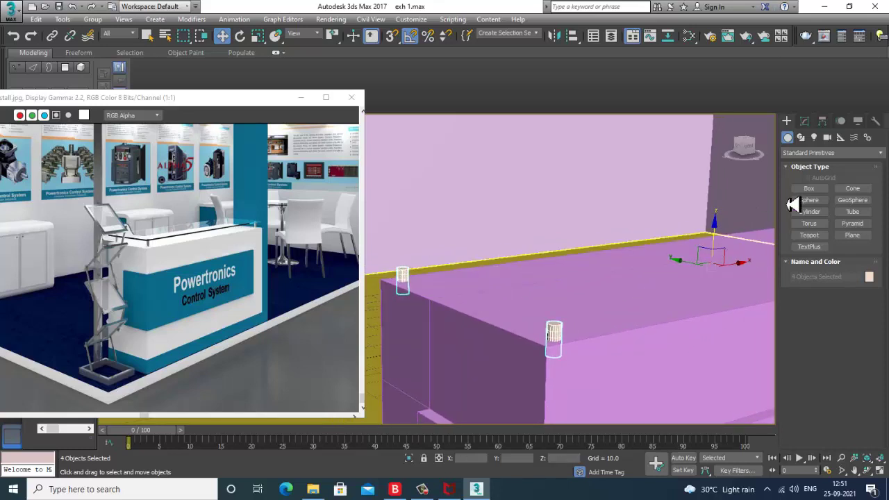
Step: Draw a thin box of about 37.8 by 96.1 covering the counter's outline as the glass top
left_click(809, 189)
key("alt+w")
key("alt+w")
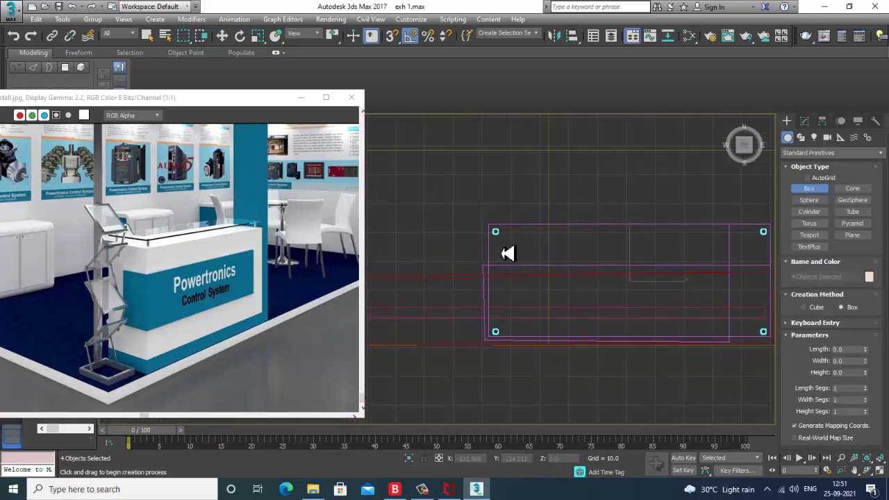
middle_click_drag(518, 244, 459, 238)
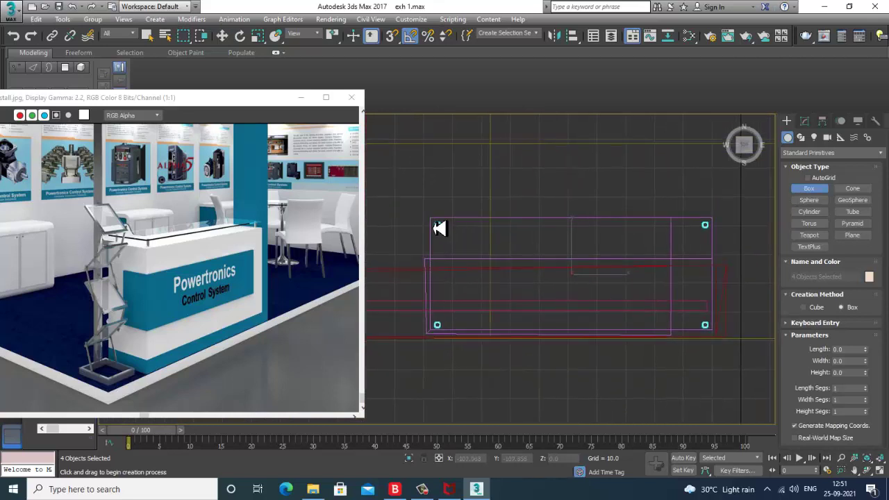
left_click_drag(433, 221, 717, 338)
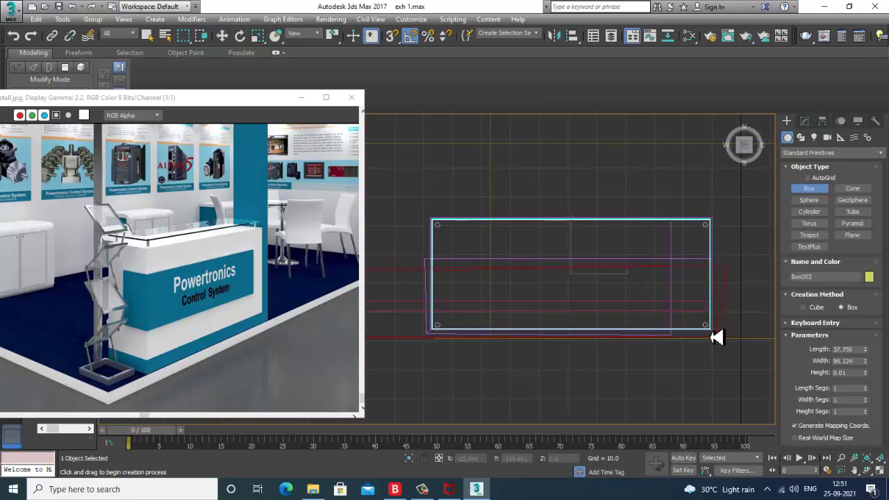
left_click(717, 332)
key("w")
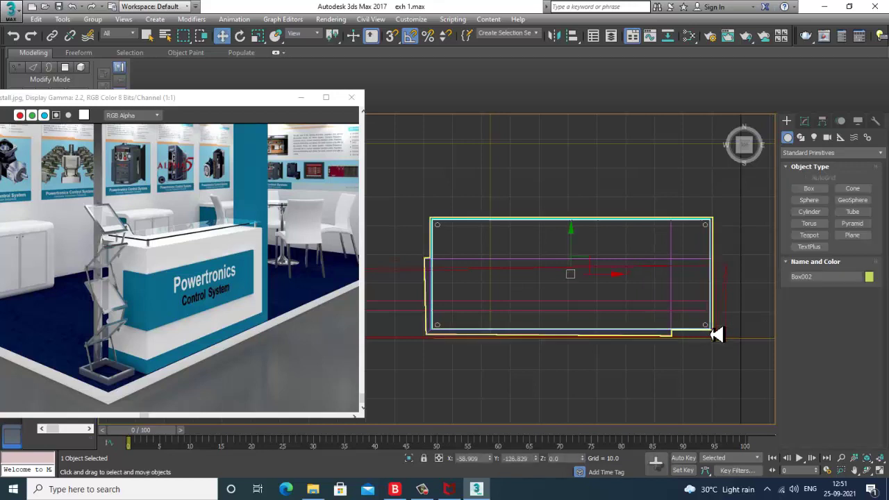
Step: Raise the thin box to about Z 52.5 so it rests on the corner cylinders
key("alt+w")
scroll(659, 360, "down", 5)
key("alt+w")
mouse_move(656, 349)
middle_mouse_down()
mouse_move(615, 340)
mouse_move(655, 344)
middle_mouse_up()
left_click_drag(539, 365, 555, 223)
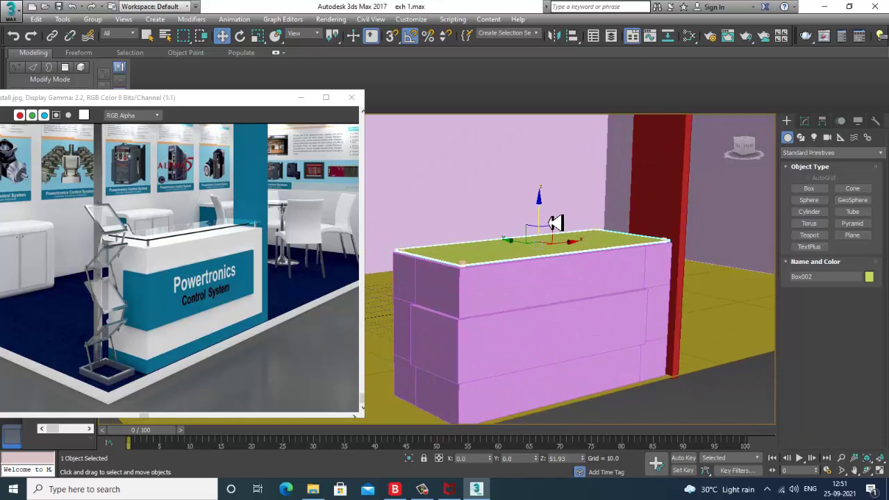
scroll(563, 236, "up", 3)
scroll(671, 241, "down", 2)
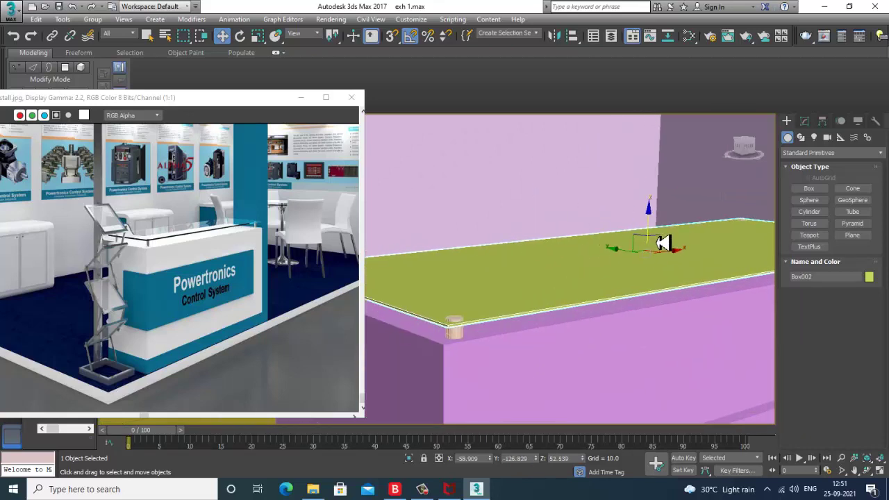
Step: Thicken the counter's glass top by scaling it to about 176% along Z, and lower it to about Z 52.3
key("r")
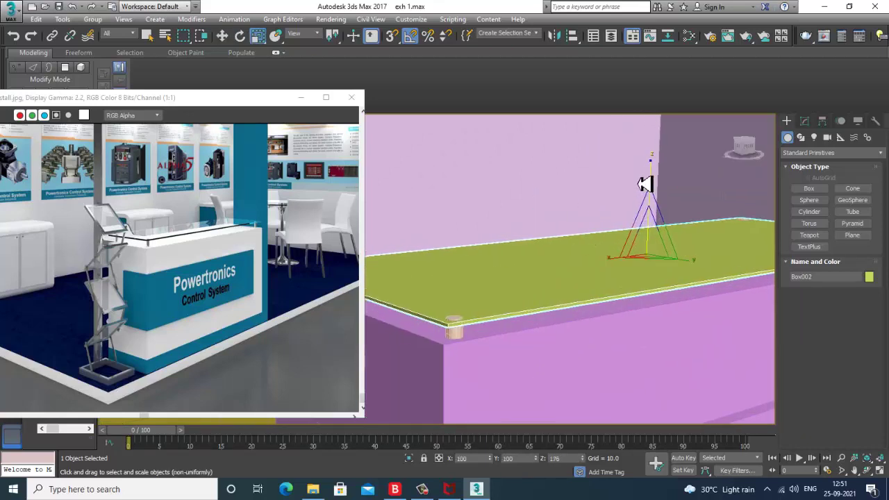
key("w")
scroll(657, 231, "down", 8)
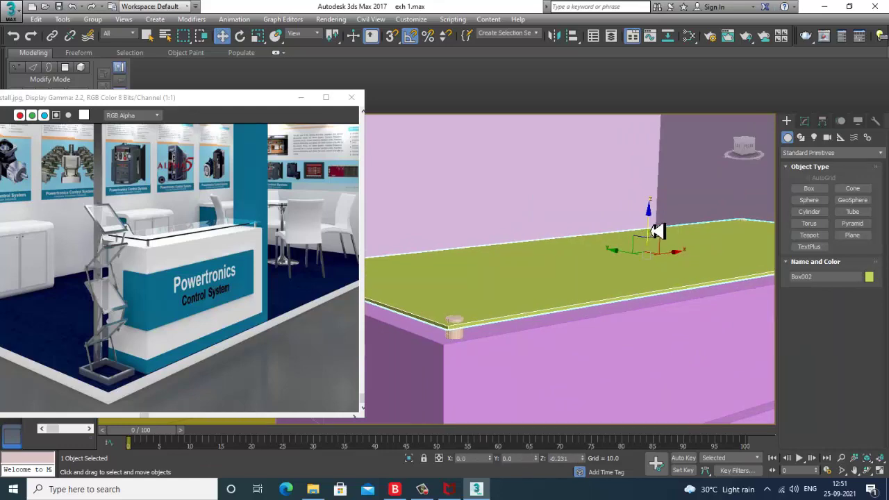
scroll(628, 278, "down", 5)
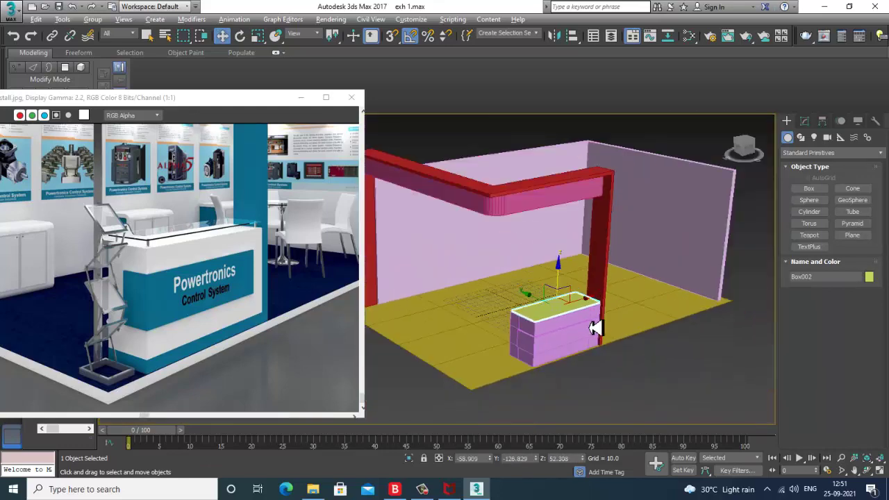
Step: Assign one light grey object color to every object in the scene
key("ctrl+a")
left_click(869, 277)
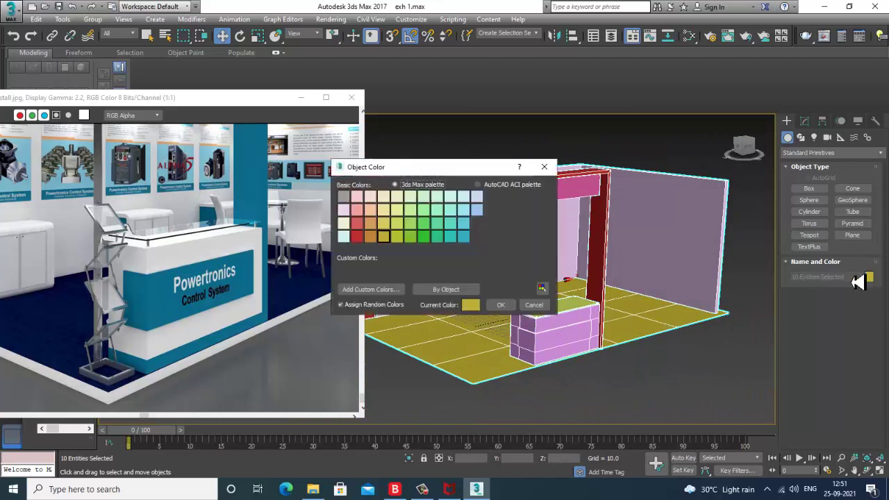
left_click(517, 270)
left_click(500, 304)
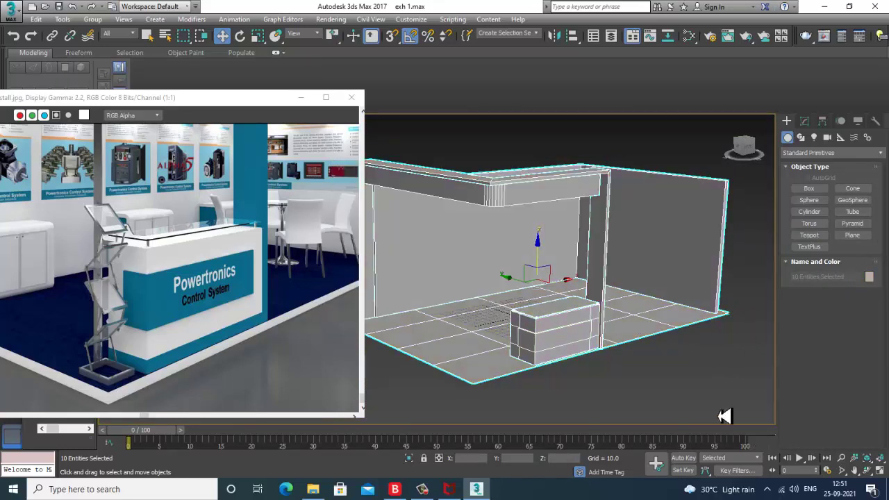
left_click(721, 417)
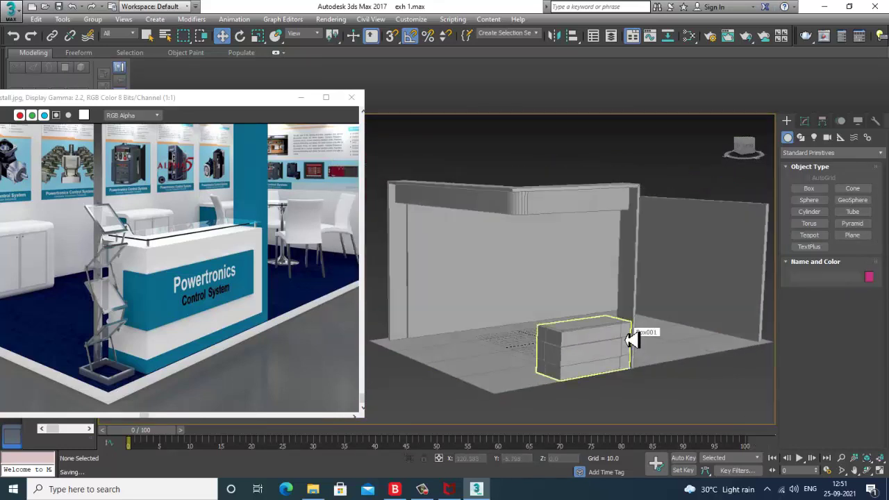
Step: Select the stall's frame and examine its corner, beams and posts against the reference image
scroll(193, 299, "down", 1)
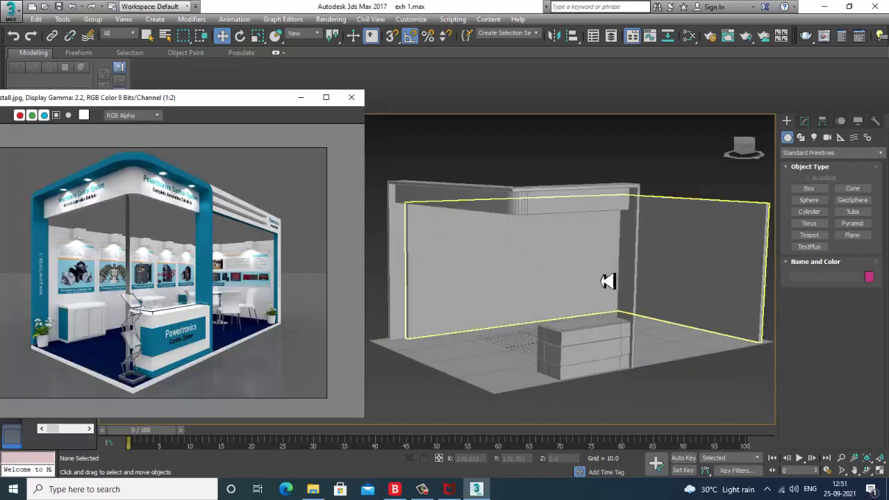
middle_click_drag(608, 281, 614, 307, "alt")
left_click(528, 266)
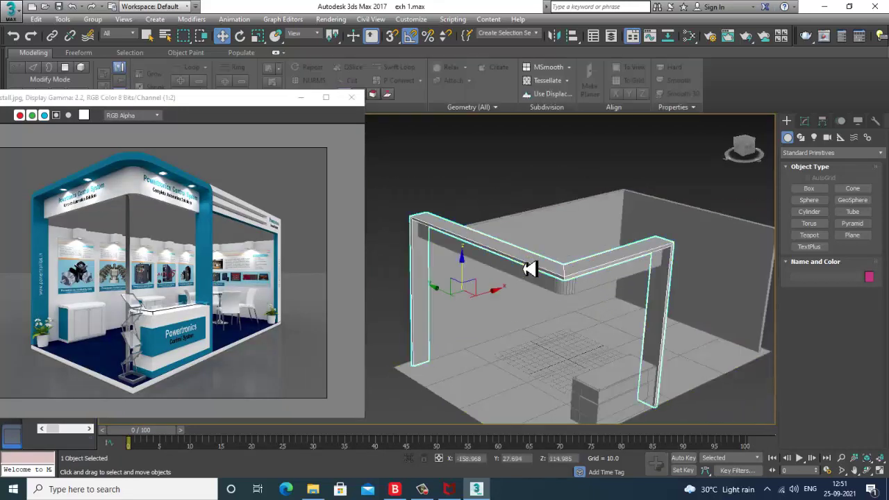
middle_click_drag(528, 266, 619, 284, "alt")
scroll(619, 285, "up", 8)
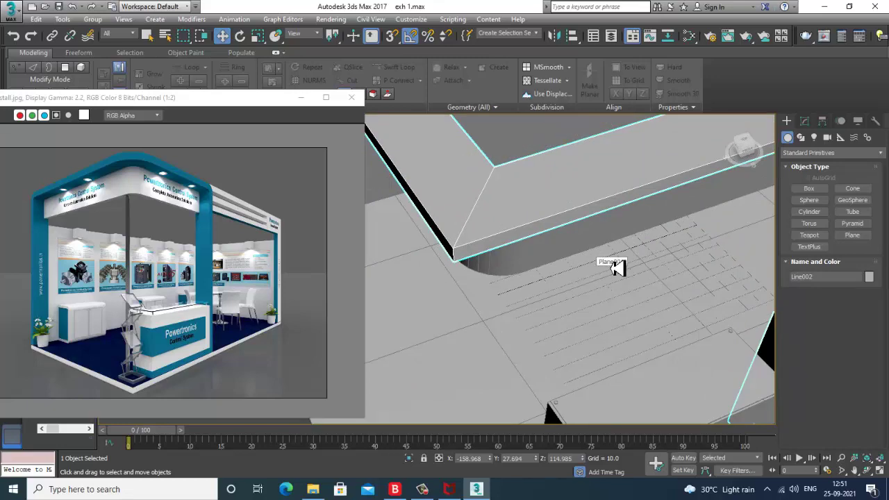
middle_click_drag(615, 267, 629, 271, "alt")
middle_click_drag(762, 265, 671, 287, "alt")
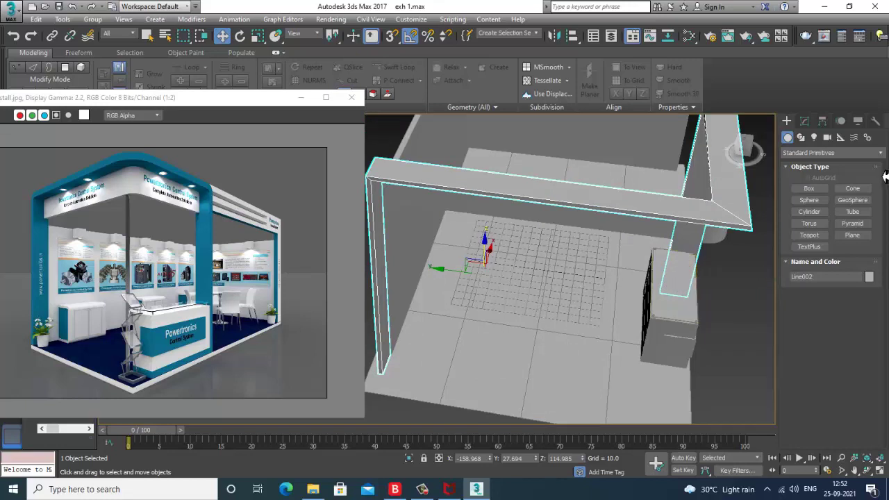
scroll(691, 222, "down", 4)
middle_click_drag(691, 222, 645, 234, "alt")
key("alt+w")
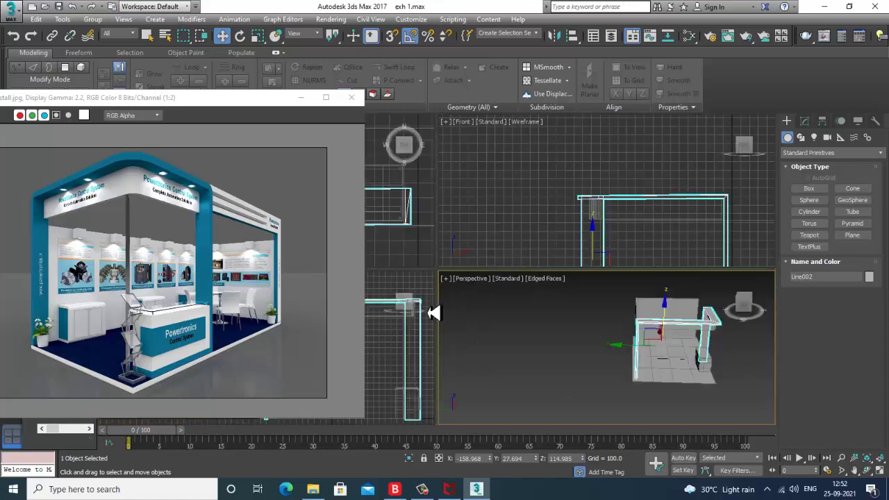
scroll(400, 257, "down", 2)
middle_click_drag(636, 348, 607, 331, "alt")
key("alt+w")
scroll(580, 337, "up", 10)
mouse_move(569, 356)
middle_mouse_down("alt")
mouse_move(542, 322)
mouse_move(554, 334)
mouse_move(536, 349)
mouse_move(576, 345)
middle_mouse_up("alt")
scroll(564, 336, "down", 4)
scroll(536, 350, "up", 3)
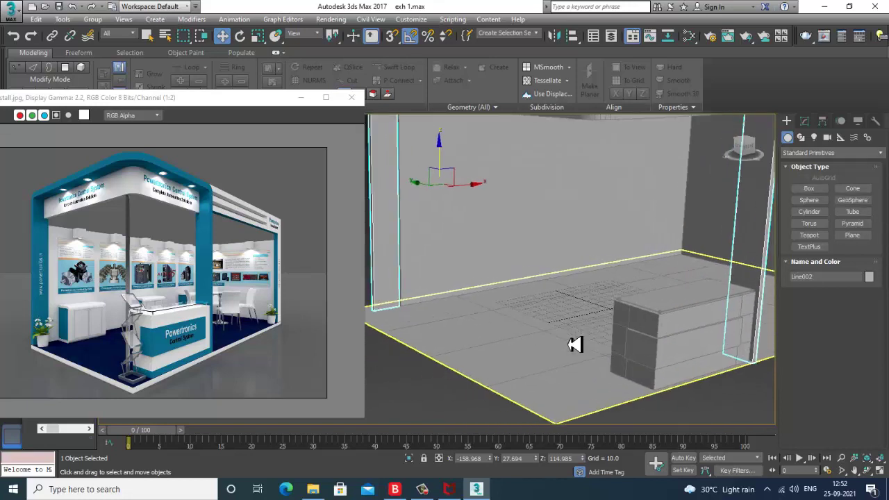
middle_click_drag(509, 294, 598, 323)
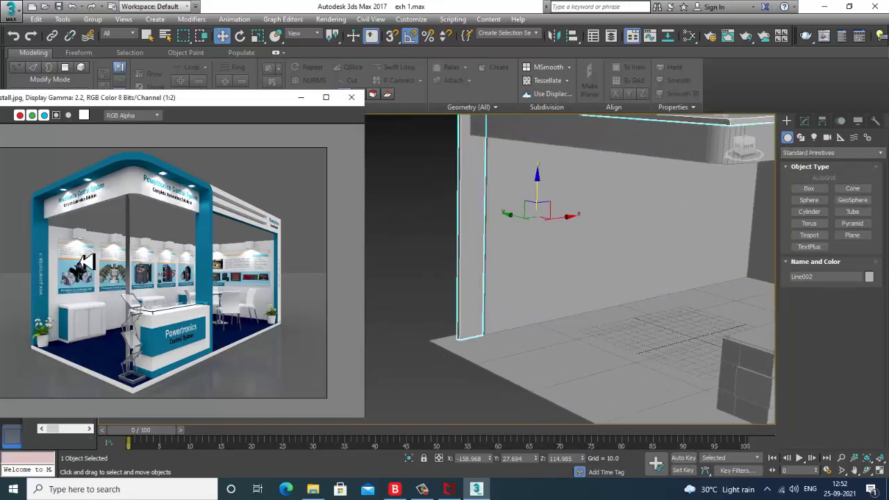
Step: Delete the sharp-cornered frame around the canopy
scroll(87, 262, "up", 1)
scroll(687, 234, "down", 5)
middle_click_drag(691, 232, 668, 219)
scroll(656, 232, "up", 2)
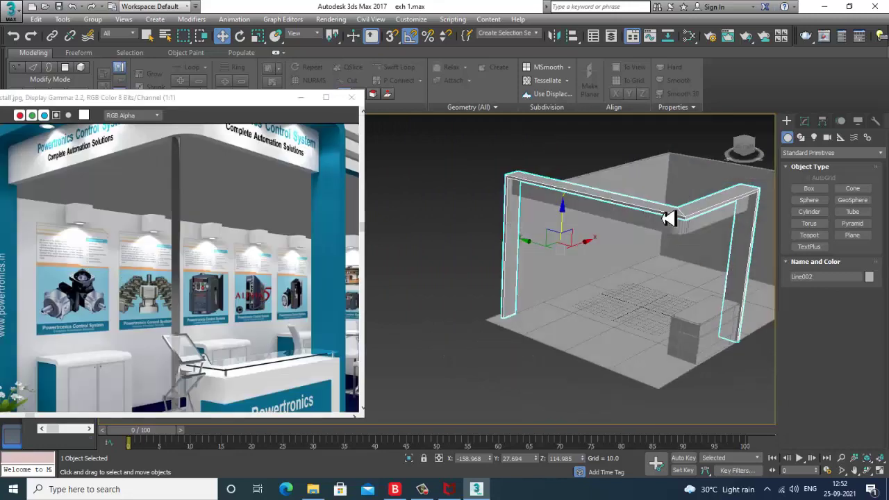
key("Delete")
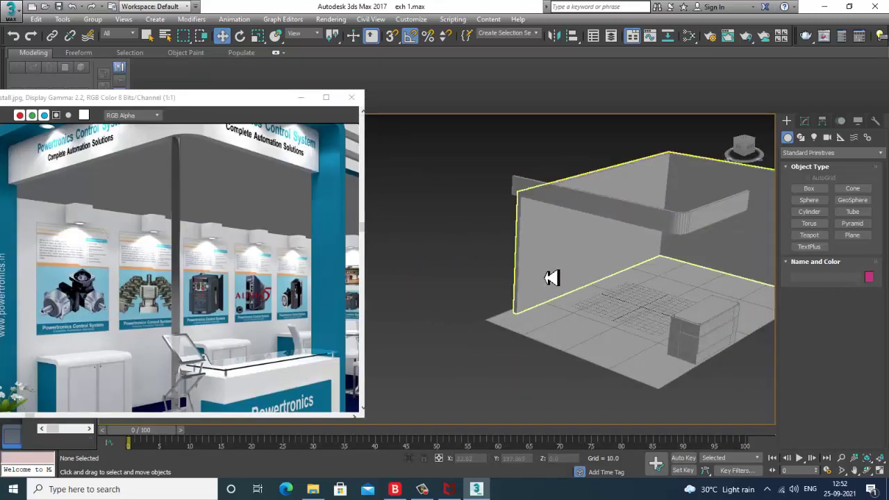
key("ctrl+z")
key("Delete")
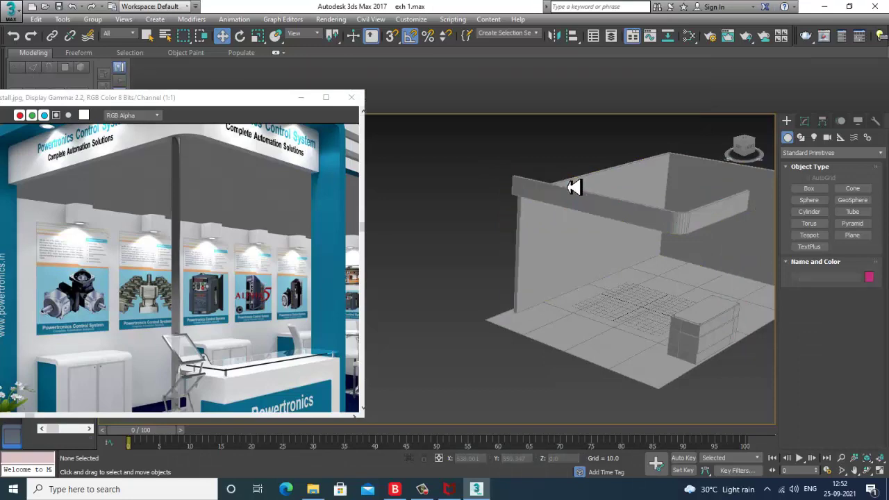
Step: Draw a frame line in the side view with a post about 196 high from the floor and a beam along the canopy's top
key("alt+w")
key("alt+w")
middle_click_drag(507, 278, 580, 210)
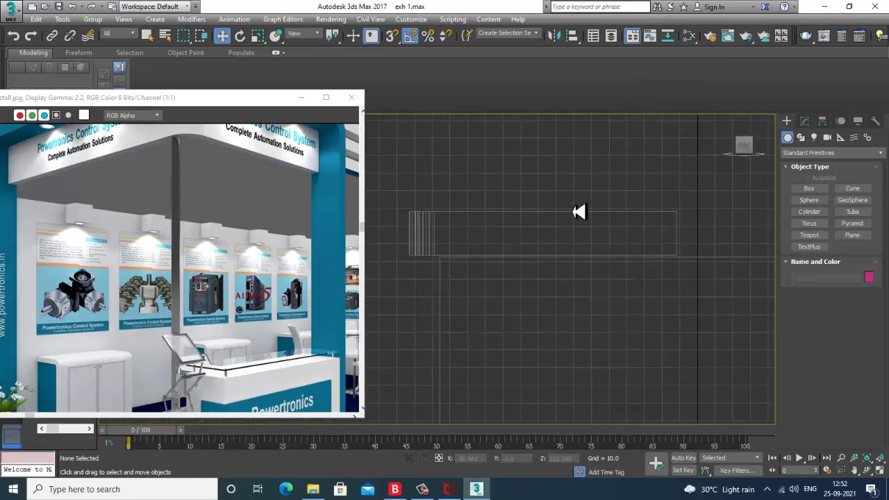
scroll(581, 210, "down", 5)
middle_click_drag(623, 281, 601, 287)
key("alt+w")
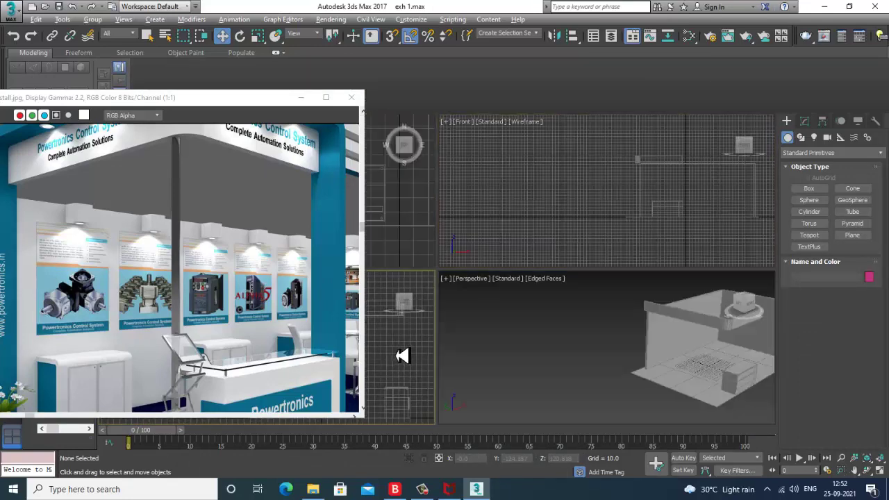
key("alt+w")
scroll(512, 290, "up", 4)
scroll(514, 296, "up", 8)
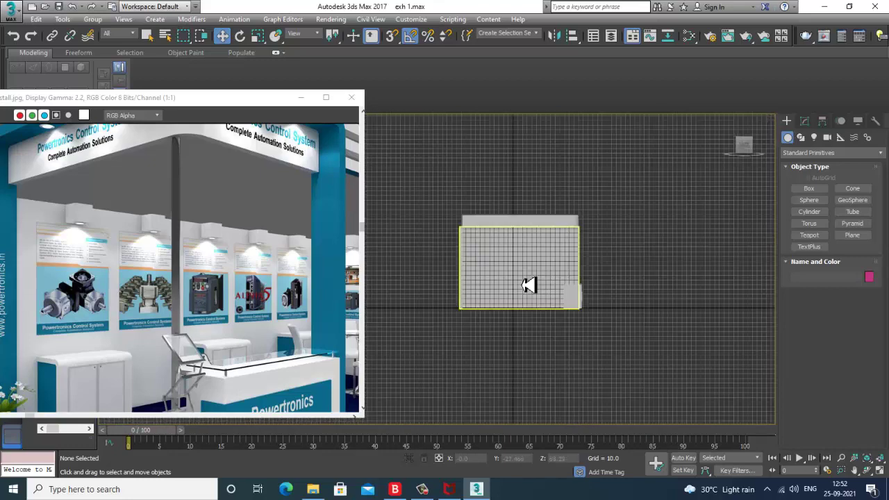
left_click(801, 138)
left_click(817, 200)
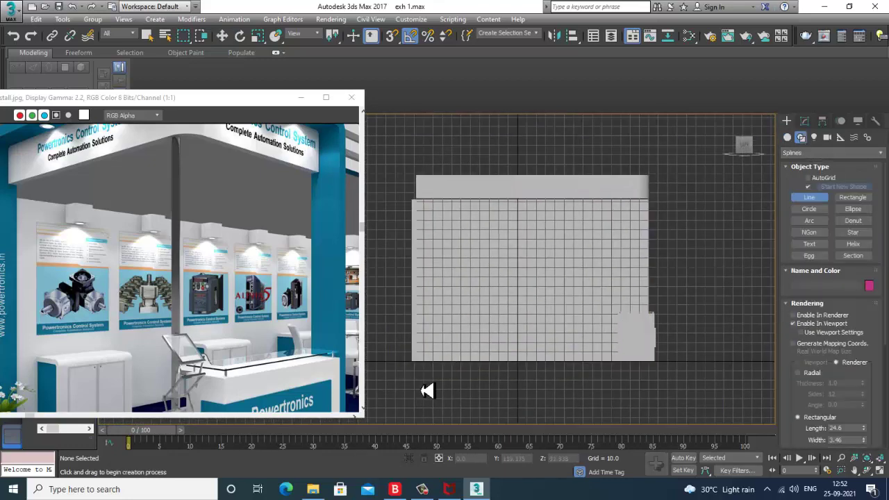
left_click(417, 368)
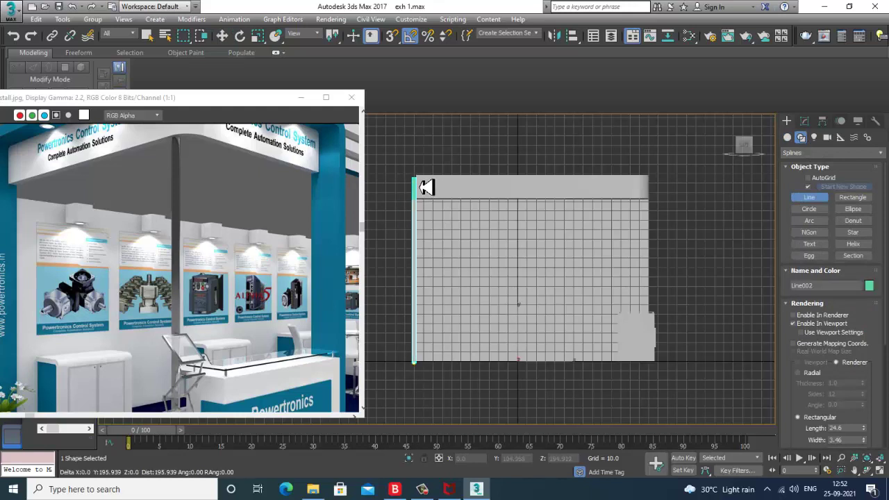
right_click(647, 189)
right_click(649, 201)
key("alt+w")
right_click(617, 312)
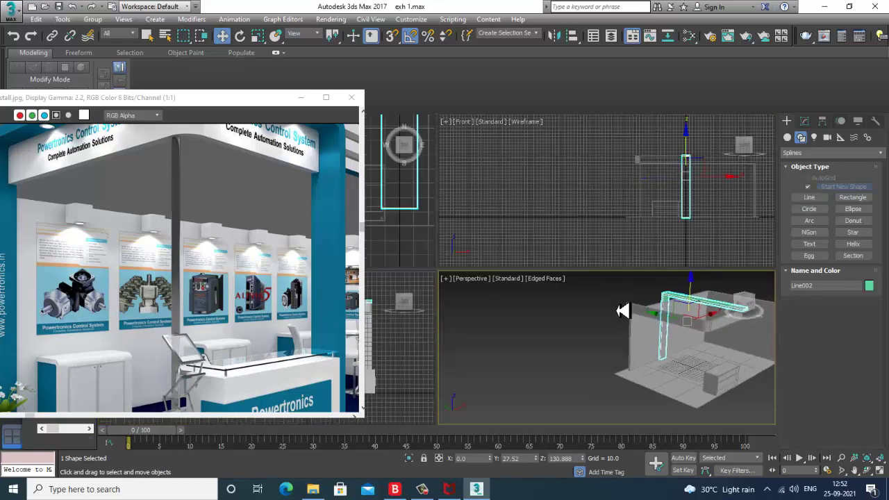
Step: Move the frame line to about X -159 so its post and beam sit on the canopy's outer side
key("alt+w")
middle_click_drag(616, 312, 654, 241, "alt")
left_click_drag(665, 234, 552, 238)
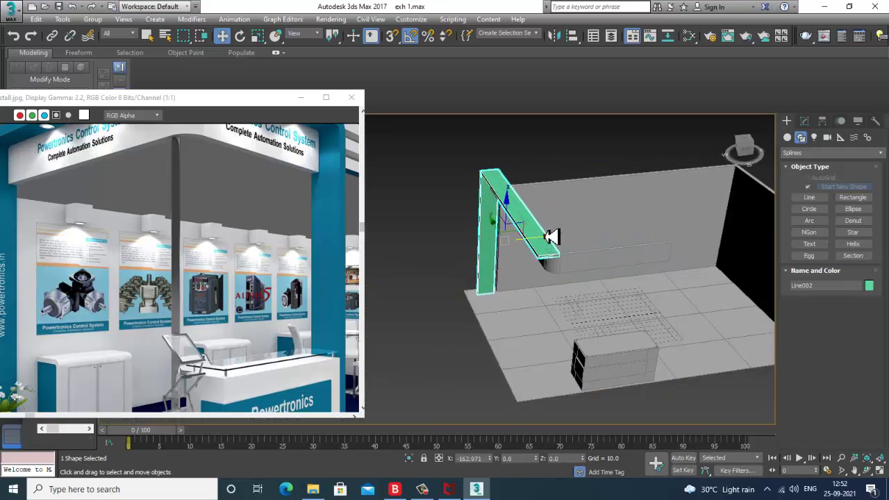
middle_click_drag(554, 237, 566, 275, "alt")
Step: Copy the frame line and rotate the copy 90 degrees about the vertical axis to run along the stall's front
left_click_drag(450, 289, 511, 306, "shift")
left_click(449, 290)
key("e")
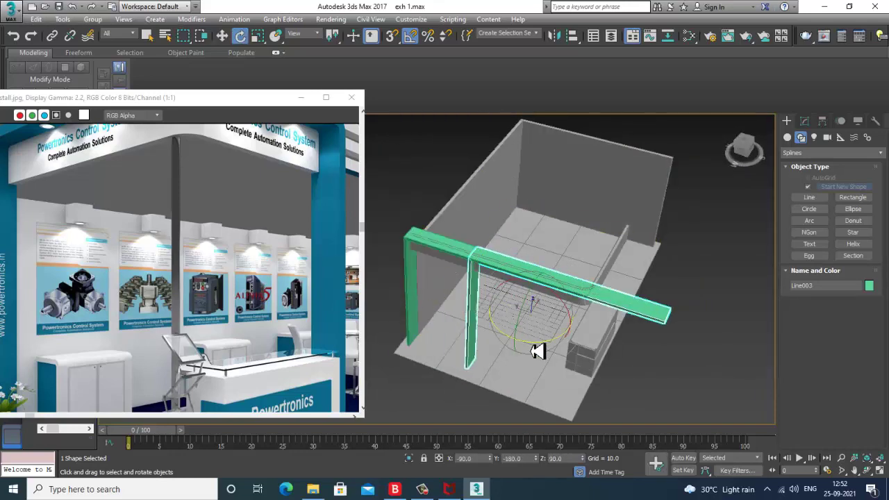
mouse_move(537, 352)
left_mouse_down()
mouse_move(528, 352)
mouse_move(540, 350)
left_mouse_up()
Step: Shorten the copied frame's beam by moving its free end vertex to about X -206
key("1")
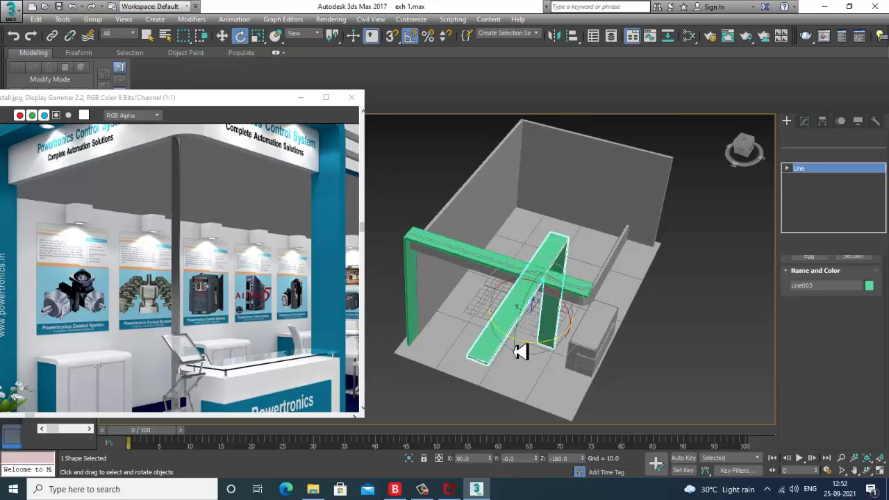
middle_click_drag(521, 351, 503, 354, "alt")
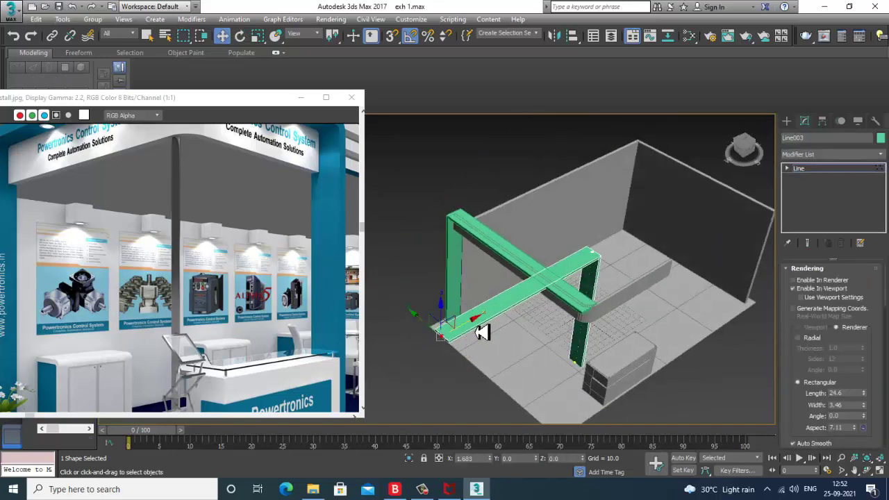
left_click_drag(568, 306, 570, 305)
middle_click_drag(650, 303, 542, 243, "alt")
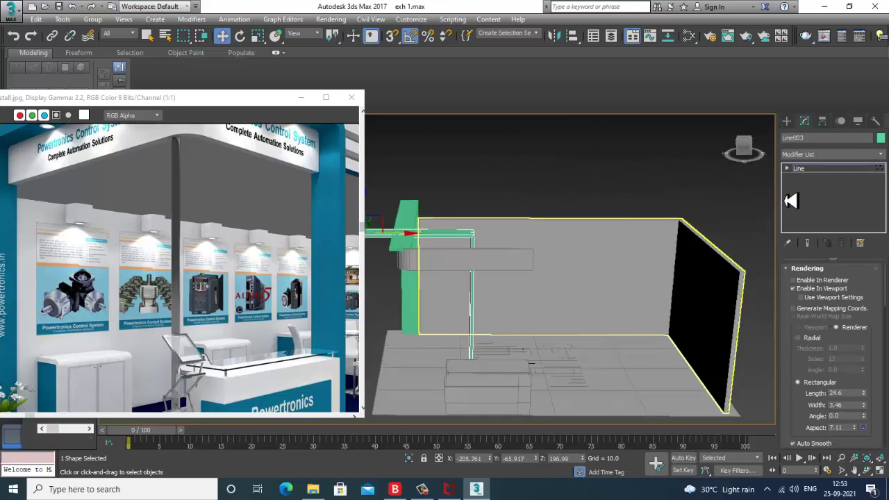
middle_click_drag(540, 274, 548, 283, "alt")
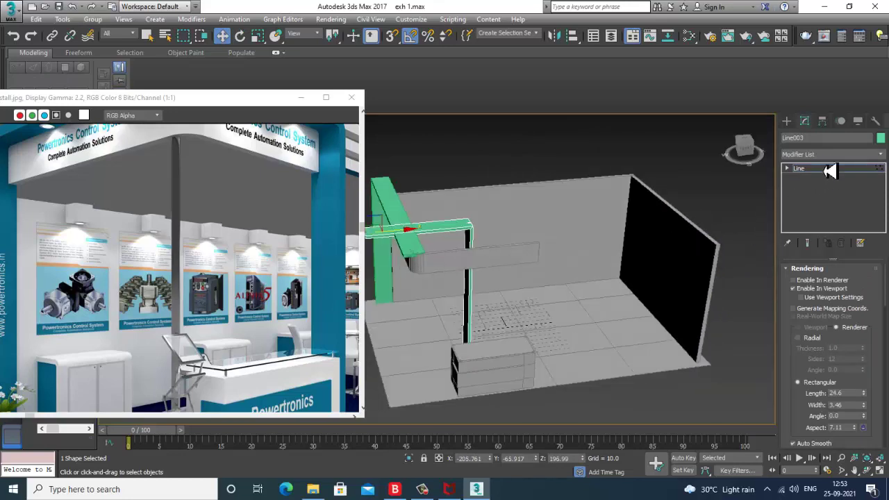
middle_click_drag(389, 250, 439, 269, "alt")
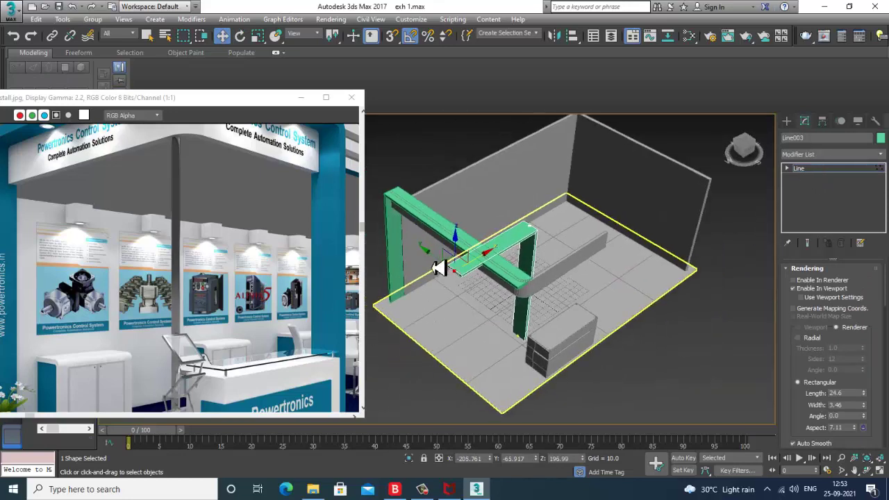
Step: Position the copied frame over the front edge of the canopy at about X -90, Y -138
left_click(849, 169)
left_click_drag(474, 294, 523, 321)
middle_click_drag(520, 321, 524, 338, "alt")
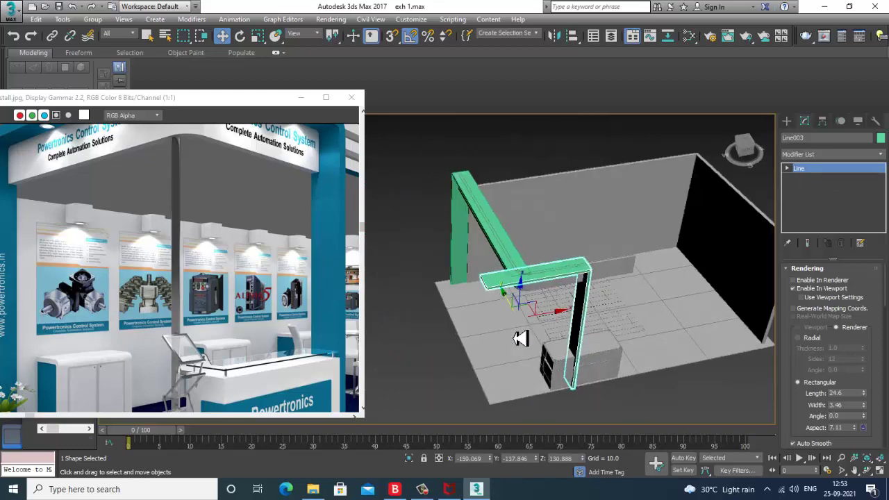
scroll(596, 366, "up", 8)
scroll(487, 298, "down", 6)
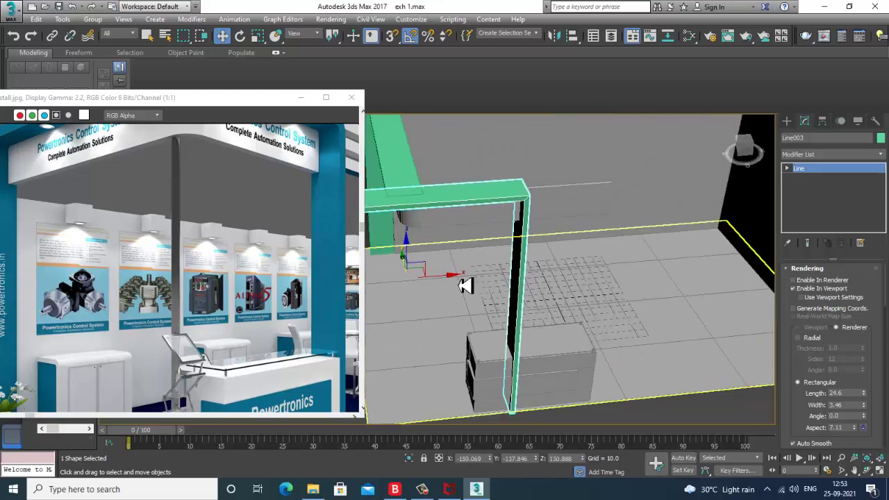
left_click_drag(454, 284, 546, 281)
middle_click_drag(526, 296, 510, 236, "alt")
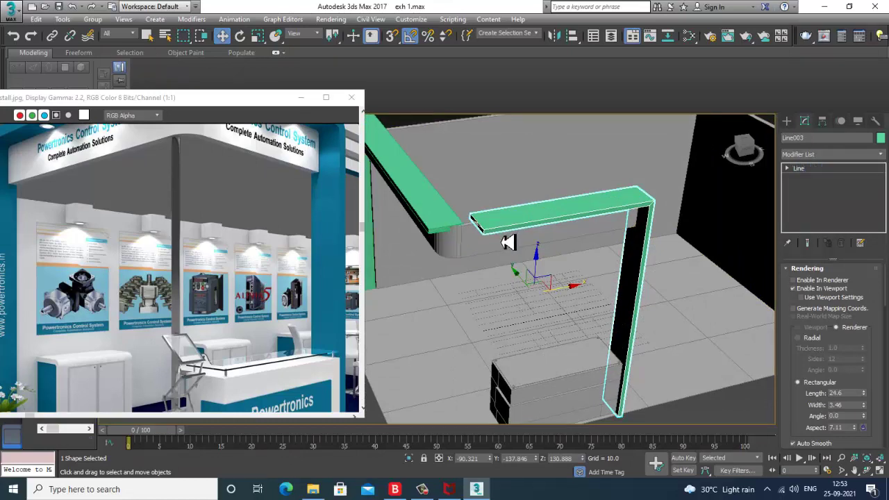
Step: Extend the front beam's free end vertex to about X -171 so it meets the side beam at the corner
scroll(510, 243, "down", 1)
key("1")
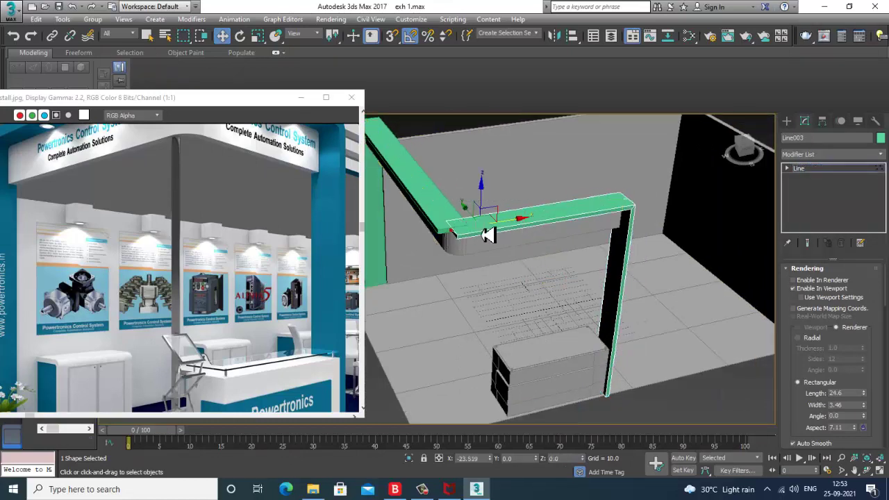
middle_click_drag(483, 237, 656, 262, "alt")
Step: Try to attach the side frame line to the front frame line
left_click(831, 171)
left_click_drag(814, 429, 816, 259)
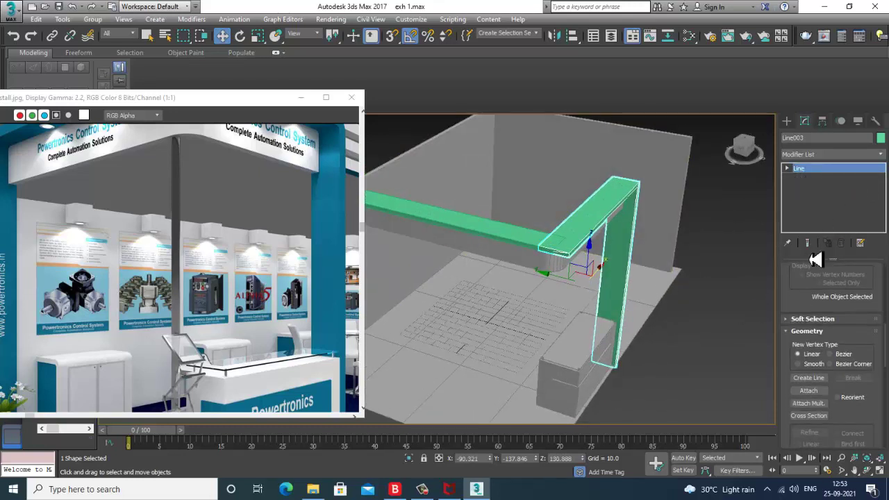
left_click(813, 391)
left_click(522, 240)
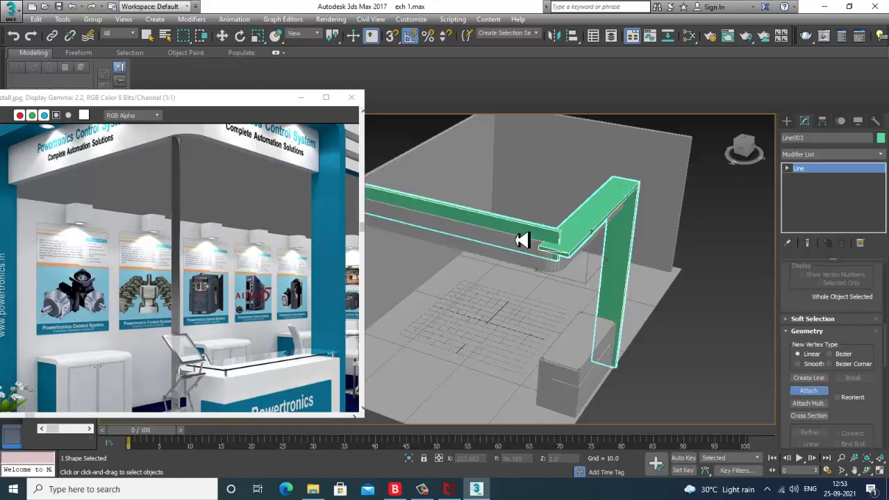
middle_click_drag(521, 241, 613, 264, "alt")
right_click(613, 264)
key("ctrl+z")
middle_click_drag(522, 244, 593, 243)
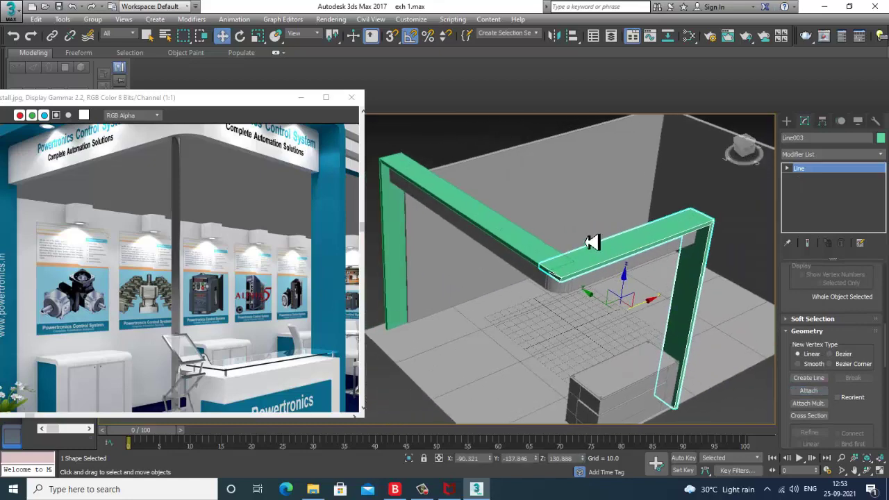
Step: Select the original side frame line and attach the front frame line to it
left_click(527, 250)
left_click(822, 393)
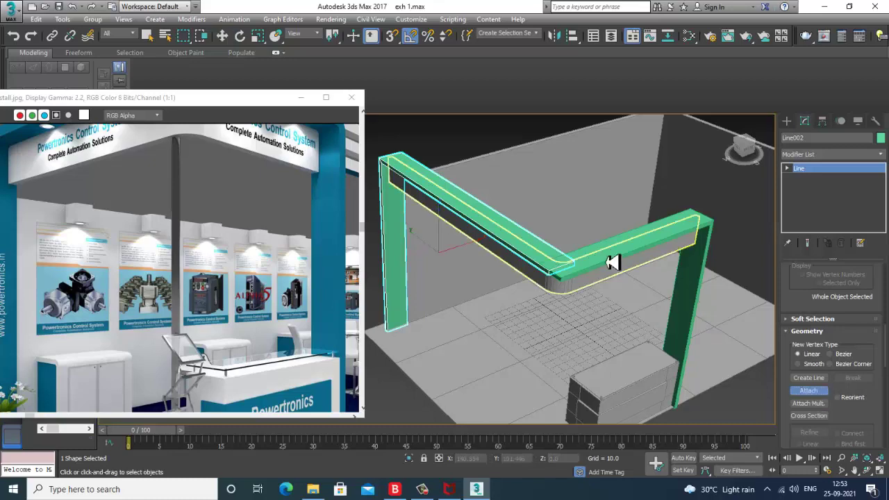
left_click(605, 257)
right_click(603, 258)
middle_click_drag(603, 259, 616, 243, "alt")
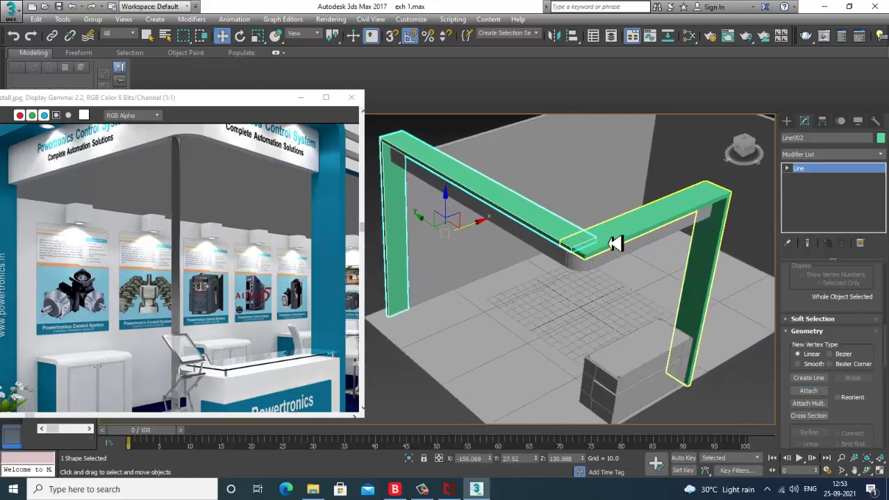
scroll(616, 243, "down", 2)
scroll(618, 247, "up", 5)
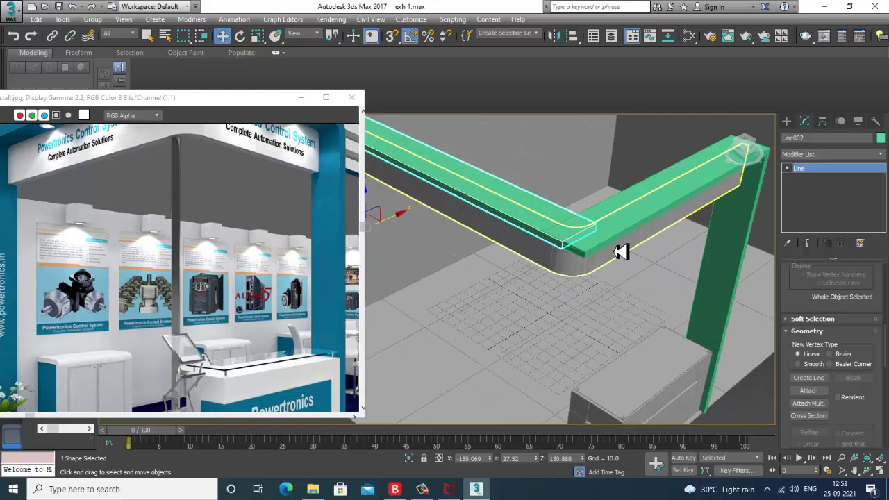
scroll(620, 252, "down", 5)
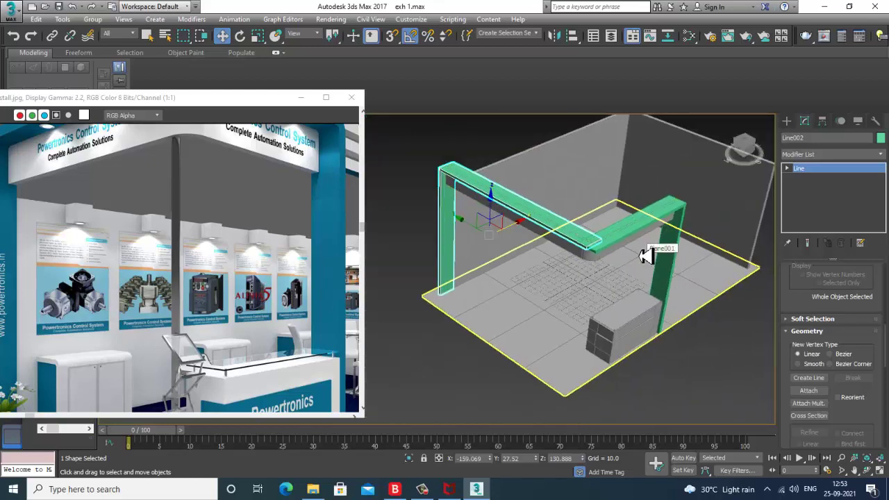
left_click(809, 392)
left_click(638, 230)
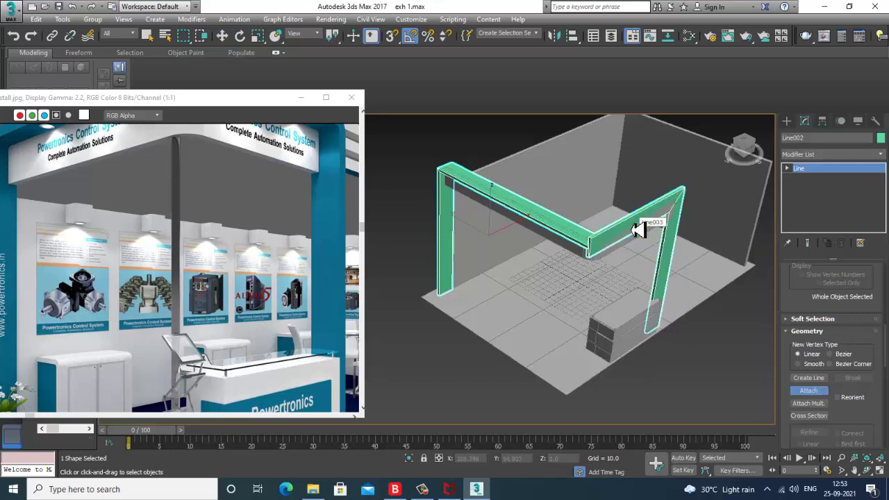
scroll(636, 235, "up", 5)
right_click(635, 237)
Step: Select the two beam end vertices at the frame's corner, then fuse and weld them into one
key("1")
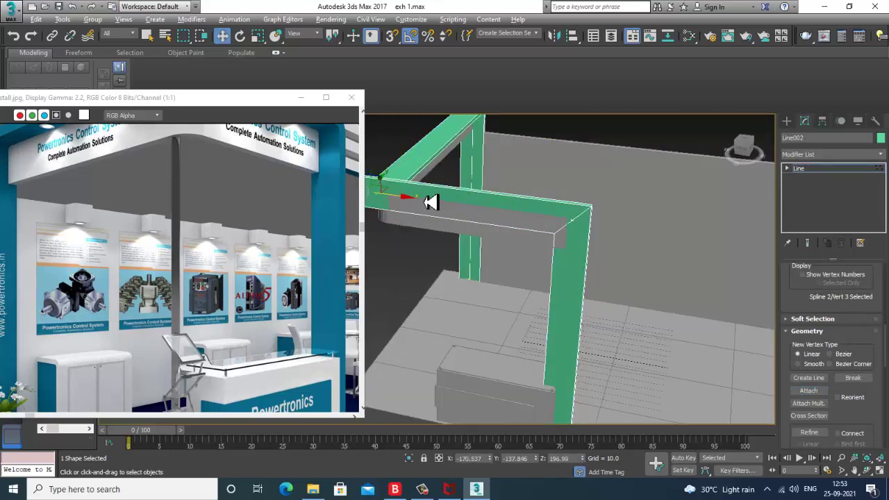
scroll(431, 202, "down", 4)
middle_click_drag(431, 202, 539, 217, "alt")
left_click_drag(500, 216, 525, 250)
middle_click_drag(514, 243, 523, 262)
right_click(498, 228)
left_click(487, 320)
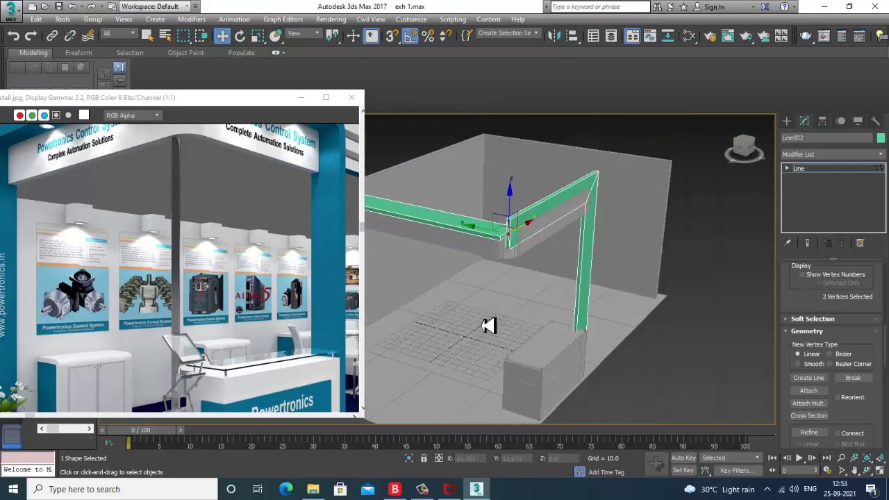
right_click(515, 236)
left_click(490, 310)
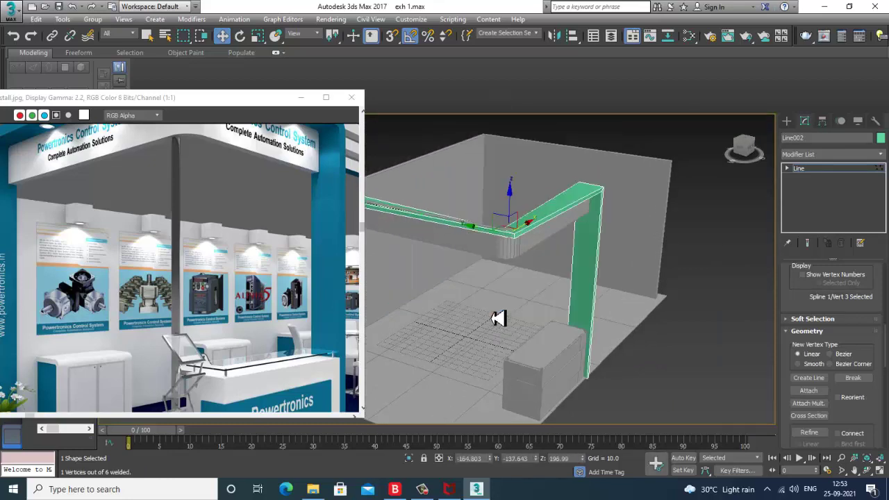
Step: Fillet the frame's welded corner vertex by about 23 to follow the canopy's rounded corner
mouse_move(500, 313)
middle_mouse_down("alt")
mouse_move(615, 274)
mouse_move(586, 258)
mouse_move(579, 273)
mouse_move(514, 267)
mouse_move(530, 270)
mouse_move(516, 284)
mouse_move(554, 271)
middle_mouse_up("alt")
scroll(514, 266, "up", 3)
key("F3")
middle_click_drag(480, 271, 546, 276, "alt")
key("F3")
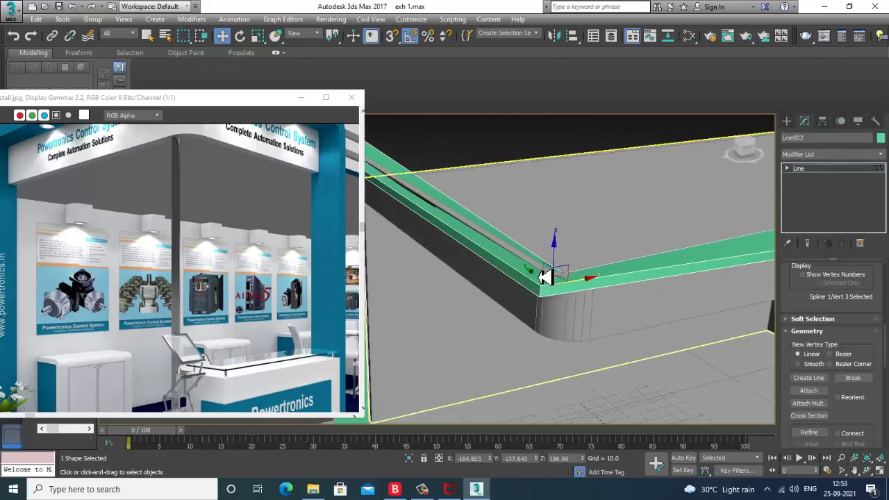
scroll(846, 281, "down", 5)
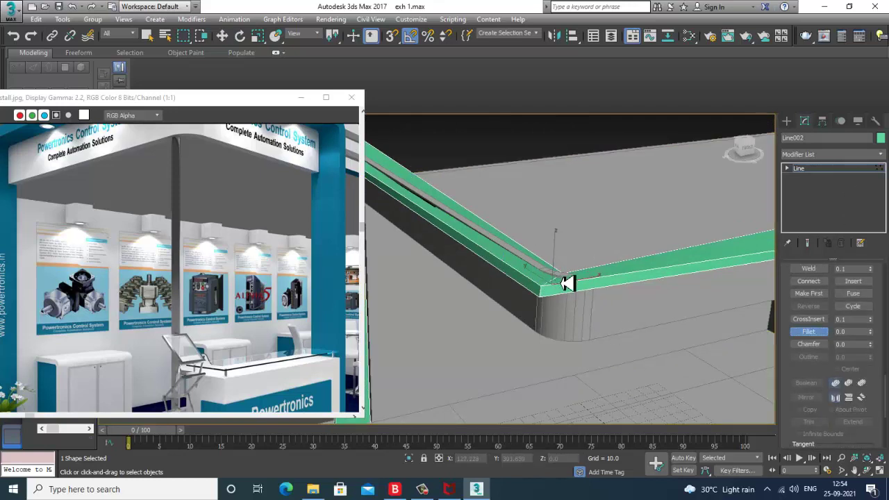
left_click_drag(568, 287, 560, 290)
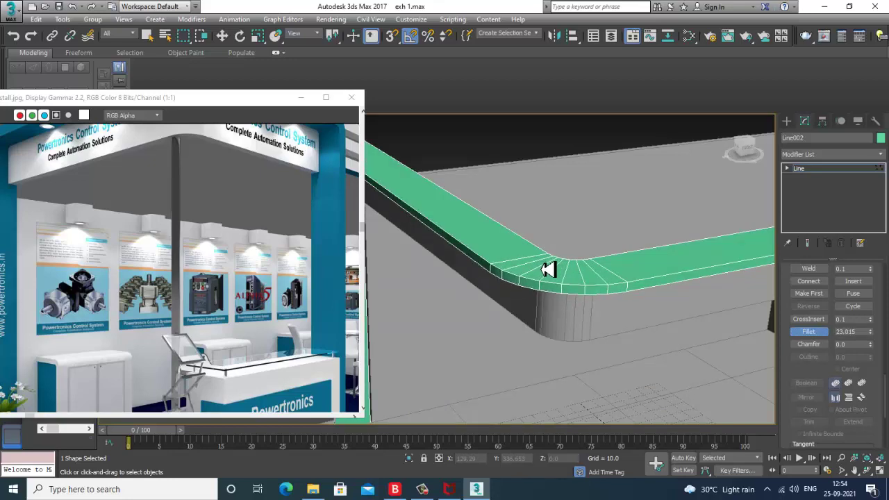
Step: Examine the rounded frame in the front and perspective views against the upper part of the reference image
middle_click_drag(199, 298, 201, 315)
mouse_move(667, 268)
middle_mouse_down("alt")
mouse_move(645, 262)
mouse_move(686, 270)
mouse_move(623, 278)
mouse_move(556, 254)
mouse_move(683, 243)
mouse_move(631, 240)
mouse_move(645, 256)
mouse_move(676, 257)
middle_mouse_up("alt")
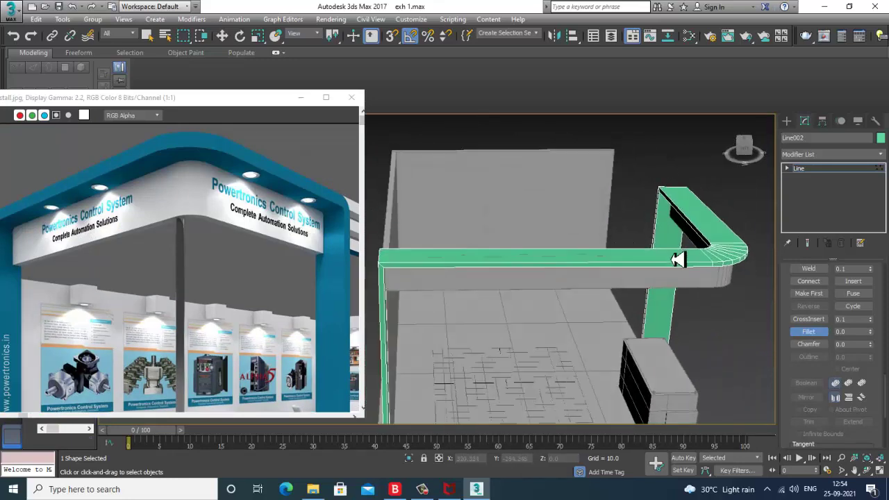
key("alt+w")
middle_click_drag(649, 190, 610, 200)
key("alt+w")
scroll(533, 264, "up", 5)
middle_click_drag(442, 245, 684, 311)
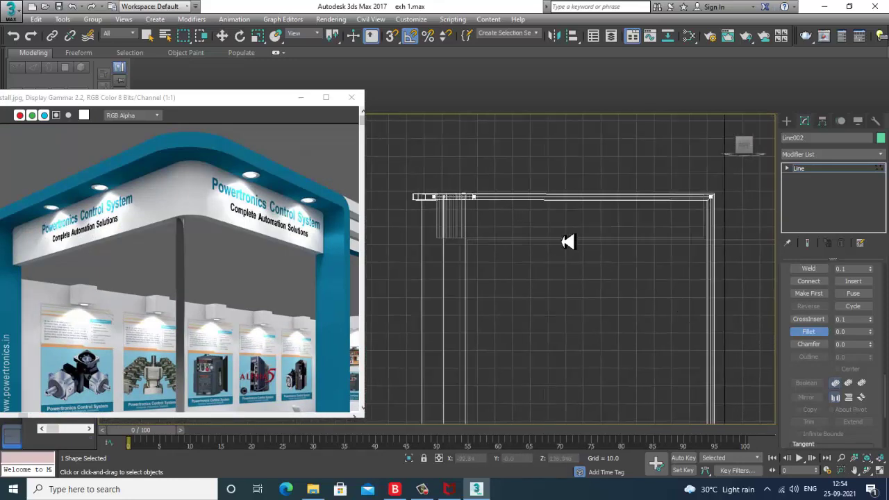
scroll(499, 208, "up", 5)
middle_click_drag(499, 208, 566, 278)
scroll(566, 278, "down", 3)
key("alt+w")
middle_click_drag(697, 357, 669, 351)
key("alt+w")
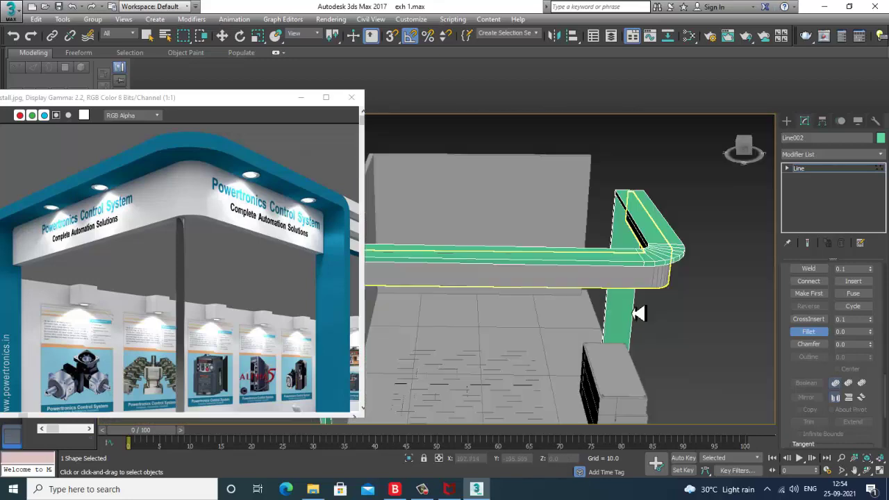
middle_click_drag(637, 313, 612, 280, "alt")
key("w")
scroll(611, 287, "down", 3)
scroll(596, 283, "up", 3)
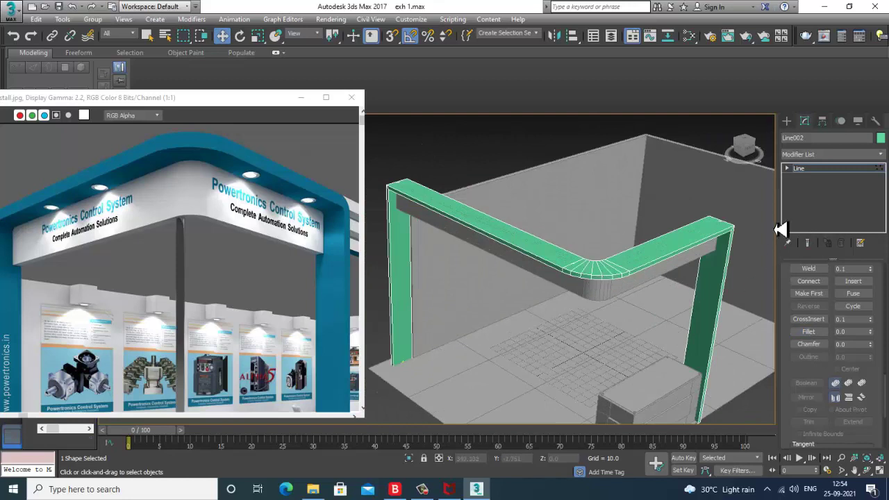
right_click(659, 249)
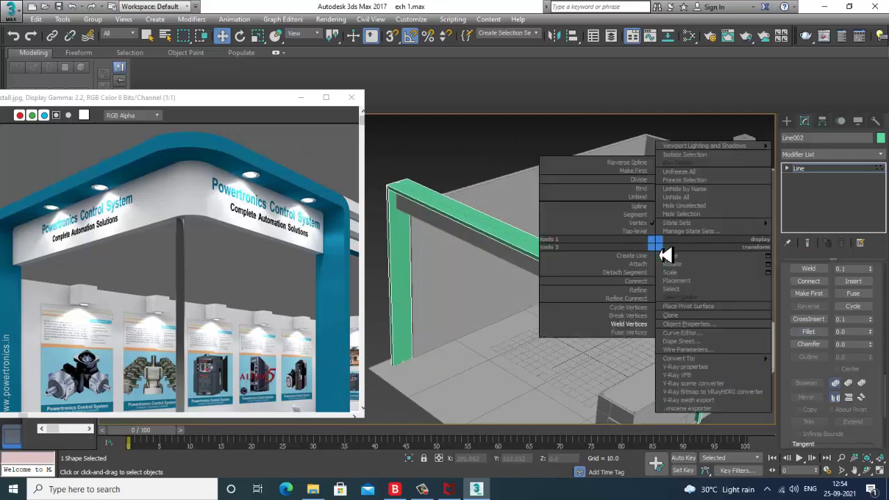
mouse_move(737, 359)
left_click(814, 384)
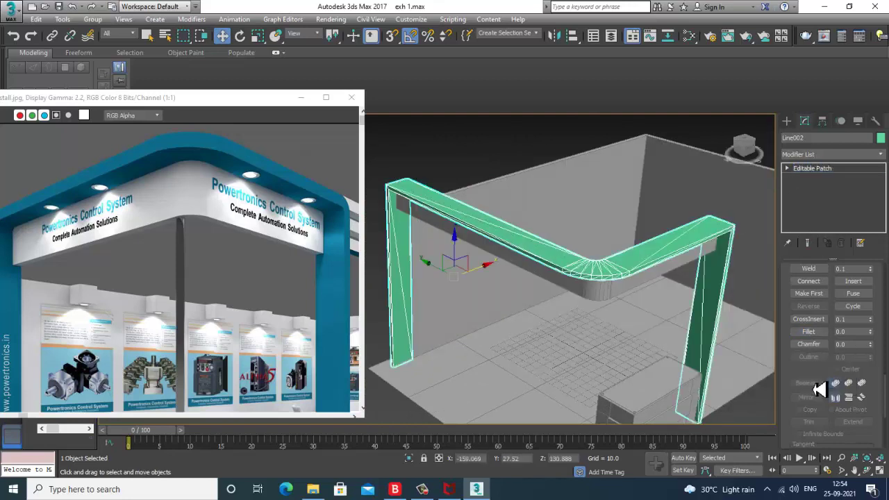
key("ctrl+z")
Step: Convert the frame line to an Editable Poly
right_click(620, 260)
mouse_move(691, 377)
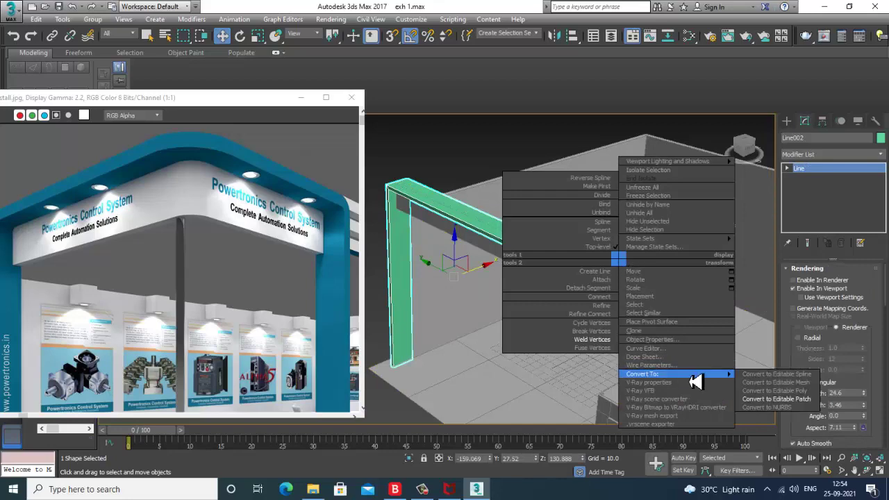
left_click(793, 391)
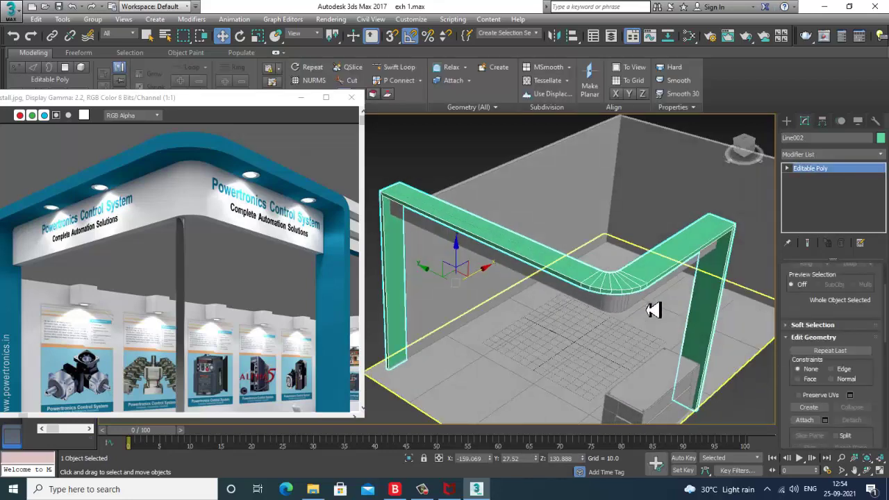
Step: Select the top polygons of both beams and the rounded corner and raise them by about 4
key("4")
left_click(669, 257)
scroll(656, 290, "up", 5)
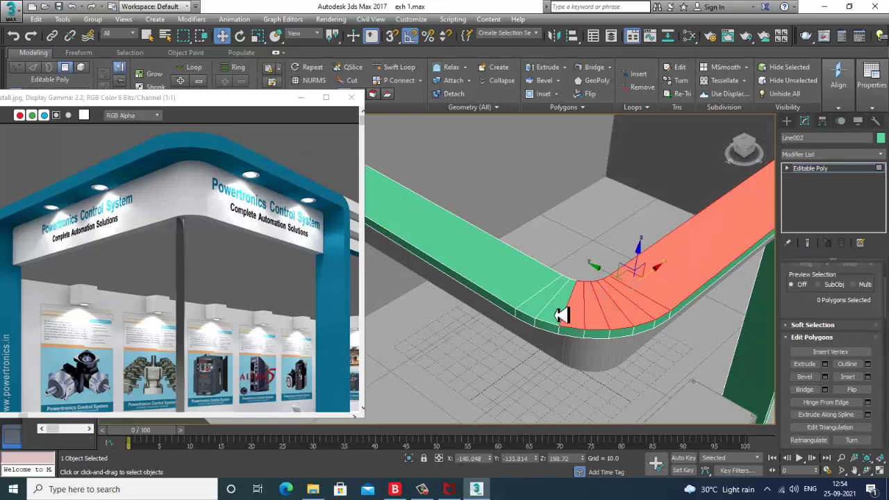
left_click(525, 296, "ctrl")
scroll(523, 267, "down", 3)
middle_click_drag(524, 264, 591, 222, "alt")
scroll(675, 233, "down", 4)
left_click_drag(661, 219, 660, 218)
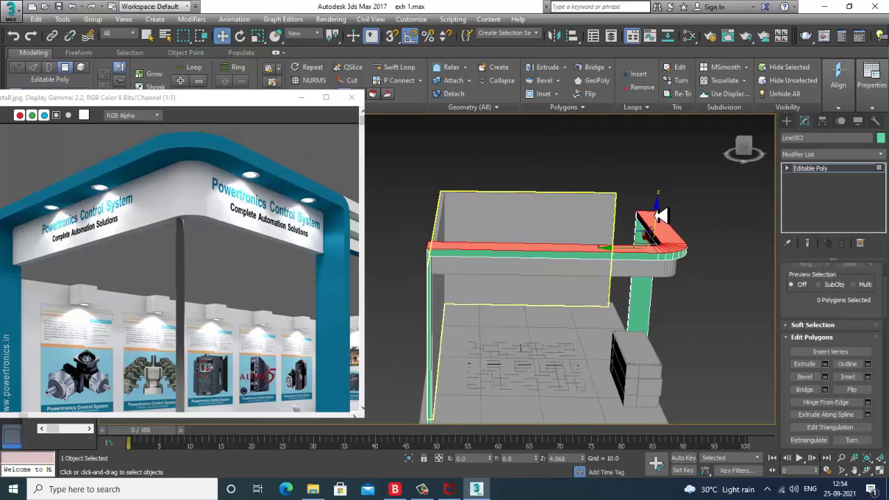
mouse_move(660, 216)
middle_mouse_down("alt")
mouse_move(667, 234)
mouse_move(600, 213)
mouse_move(635, 228)
mouse_move(646, 224)
middle_mouse_up("alt")
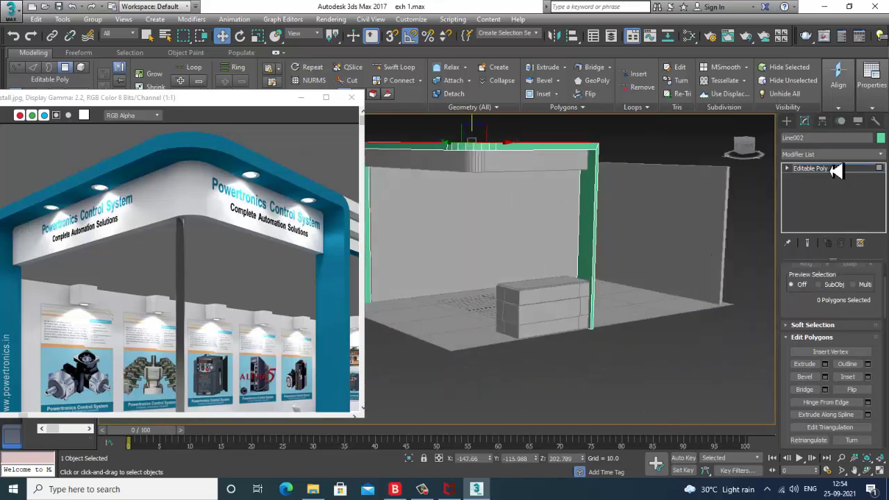
middle_click_drag(599, 253, 602, 272)
middle_click_drag(250, 283, 199, 211)
middle_click_drag(658, 250, 584, 248, "alt")
scroll(583, 248, "up", 5)
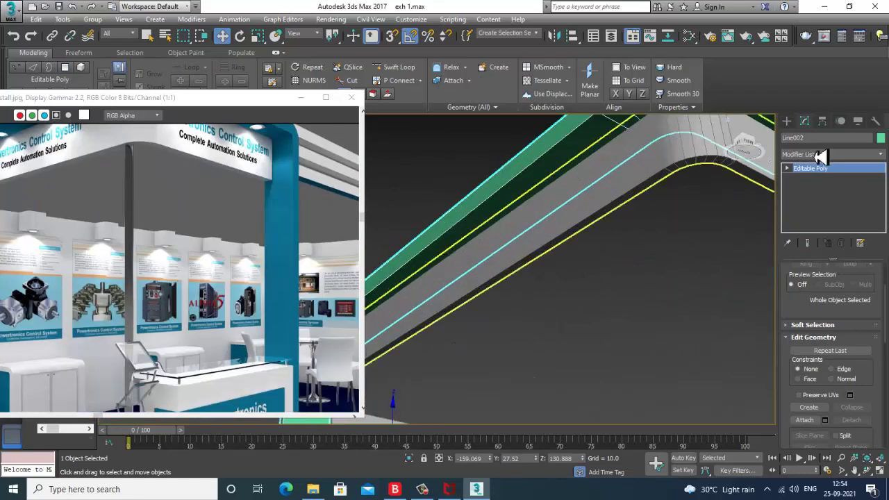
left_click(788, 121)
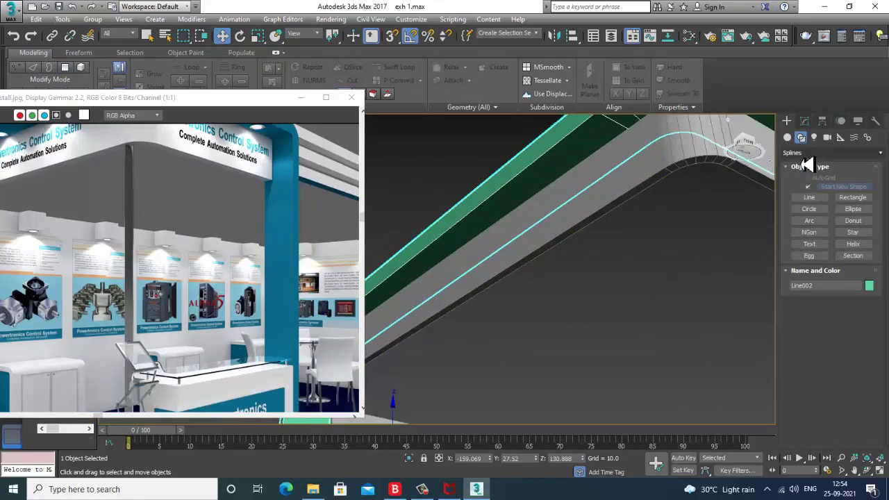
left_click(788, 137)
left_click(819, 217)
key("alt+w")
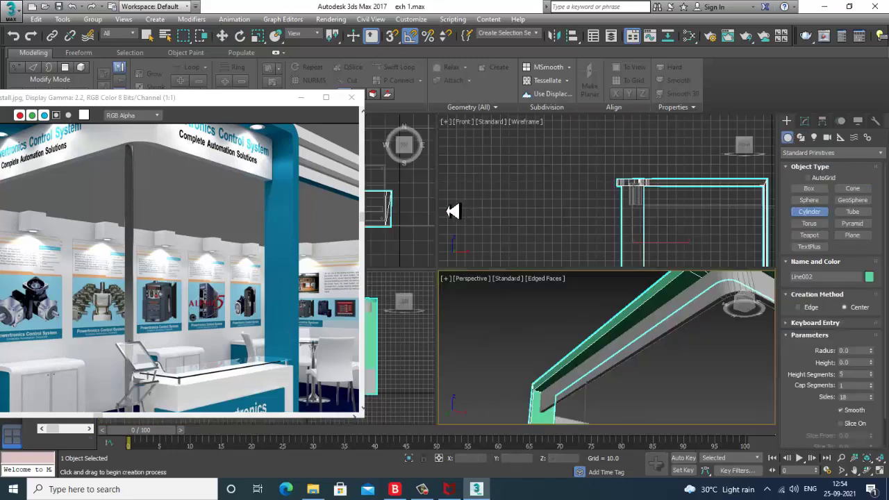
Step: In the top view, select the vertices at the side beam's far end and shift them along X to straighten the beam
key("alt+w")
middle_click_drag(480, 211, 546, 243)
middle_click_drag(504, 123, 538, 266)
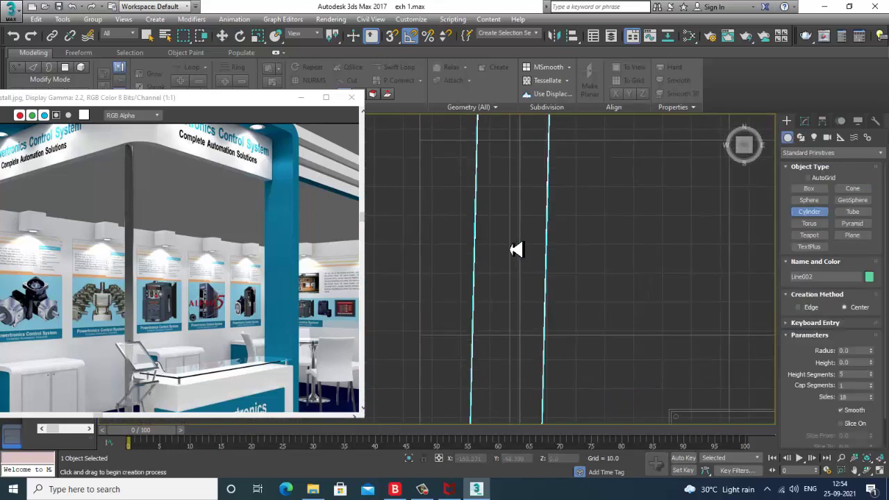
scroll(505, 286, "down", 5)
key("w")
middle_click_drag(487, 205, 473, 257)
key("1")
left_click_drag(450, 194, 521, 208)
middle_click_drag(545, 232, 536, 188)
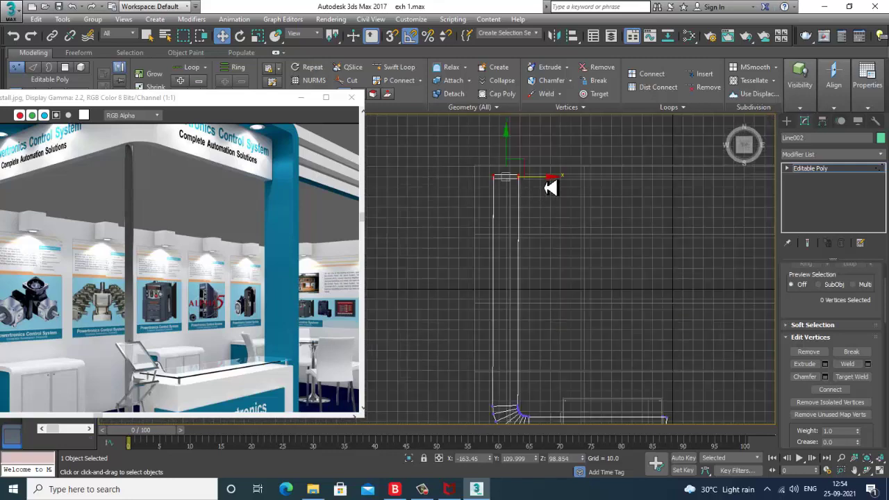
Step: Create an AutoGrid cylinder with a radius of about 3.7 and height of about 0.5 on the side beam near its far end
left_click(787, 121)
left_click(810, 212)
scroll(581, 260, "up", 4)
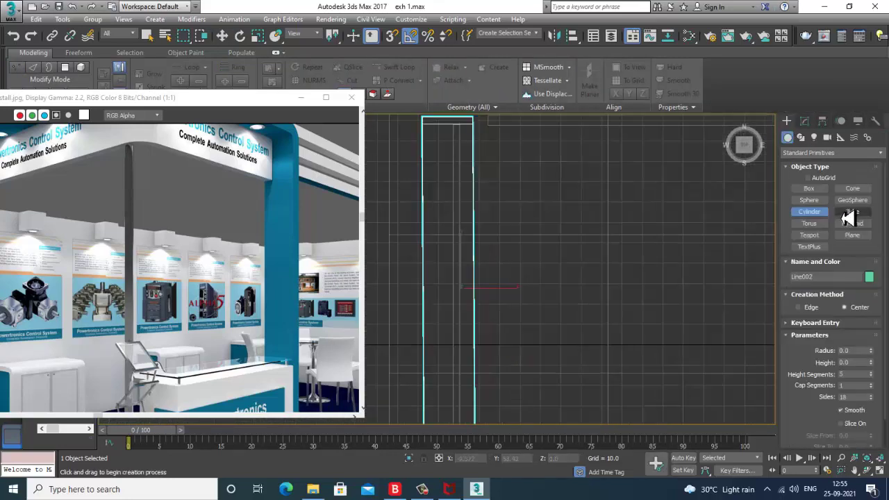
left_click(816, 177)
middle_click_drag(551, 232, 566, 268)
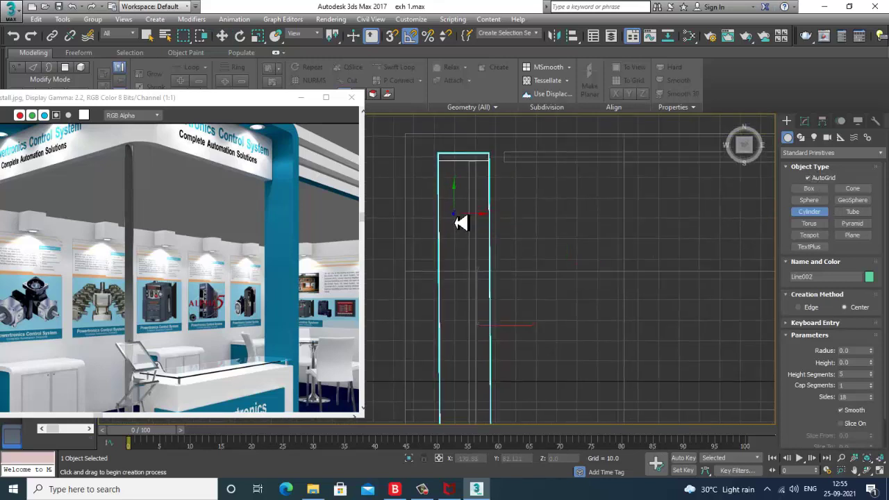
left_click_drag(458, 222, 461, 225)
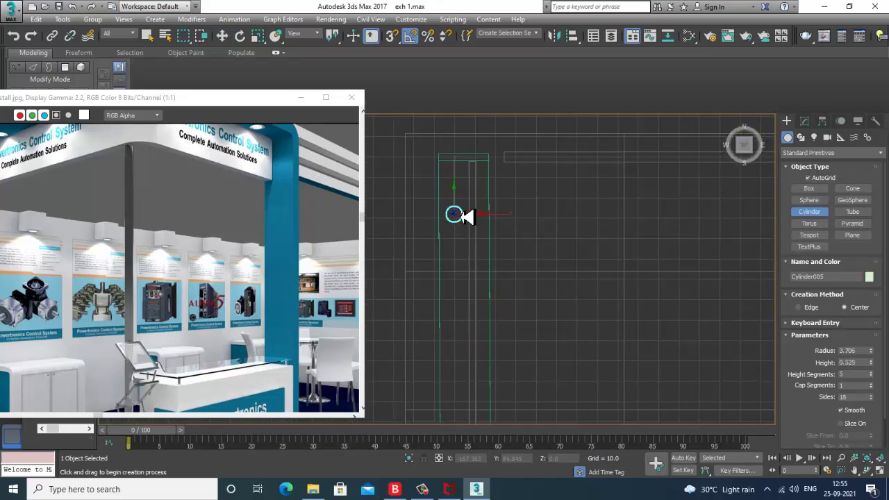
Step: Lower the cylinder to the underside of the side beam, at Z about 194.4
key("w")
key("alt+w")
right_click(612, 315)
key("alt+w")
key("z")
scroll(585, 312, "down", 5)
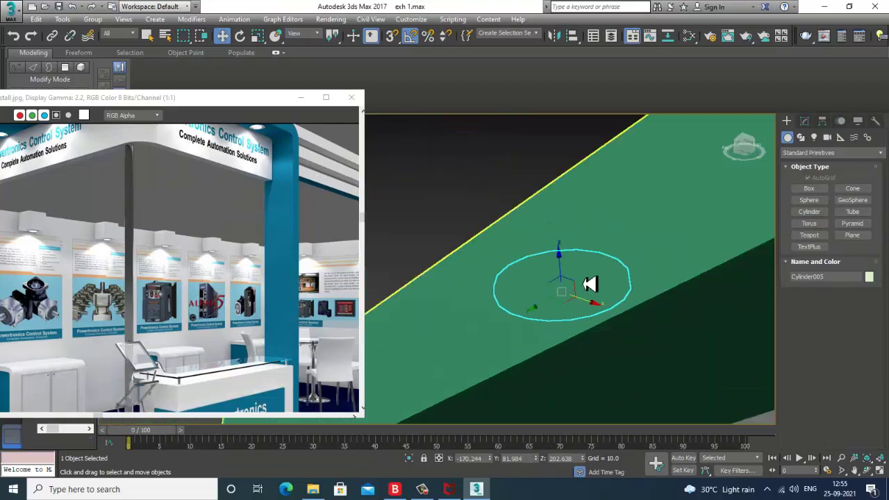
left_click_drag(560, 270, 610, 429)
middle_click_drag(613, 301, 586, 227)
Step: Give the cylinder a height of about 1, 1 height segment and 16 sides, and convert it to Editable Poly
left_click(805, 122)
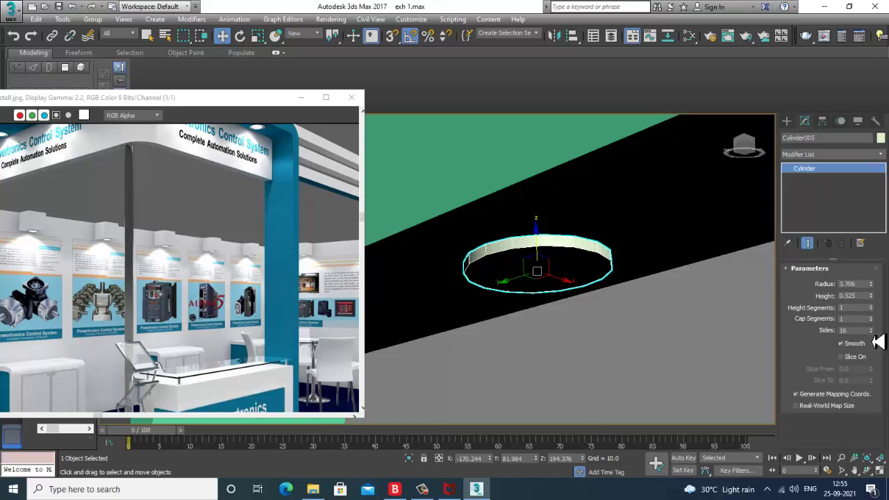
left_click_drag(875, 300, 872, 278)
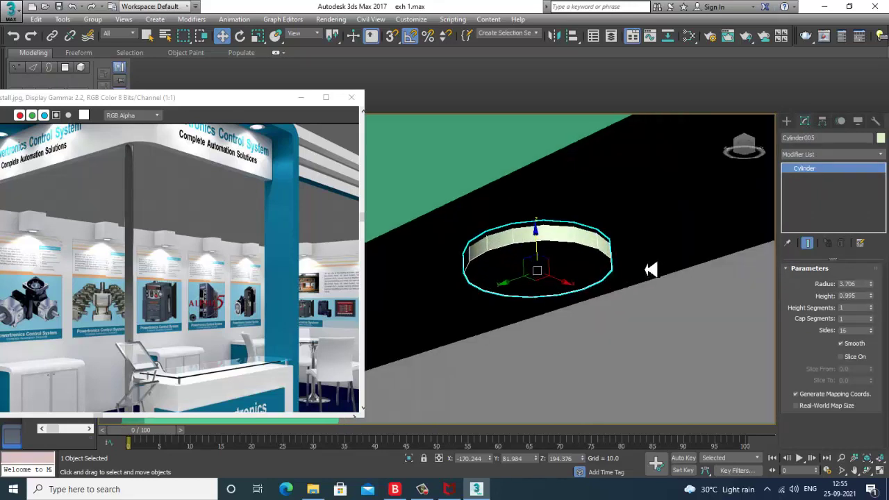
right_click(565, 243)
mouse_move(606, 348)
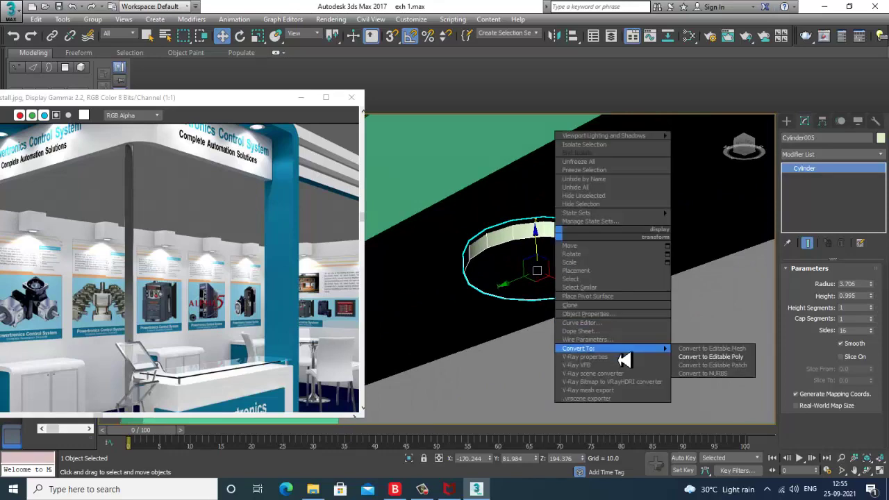
left_click(714, 358)
Step: Select the cylinder's bottom polygon and inset it to form a narrow spotlight rim
scroll(619, 253, "down", 5)
key("r")
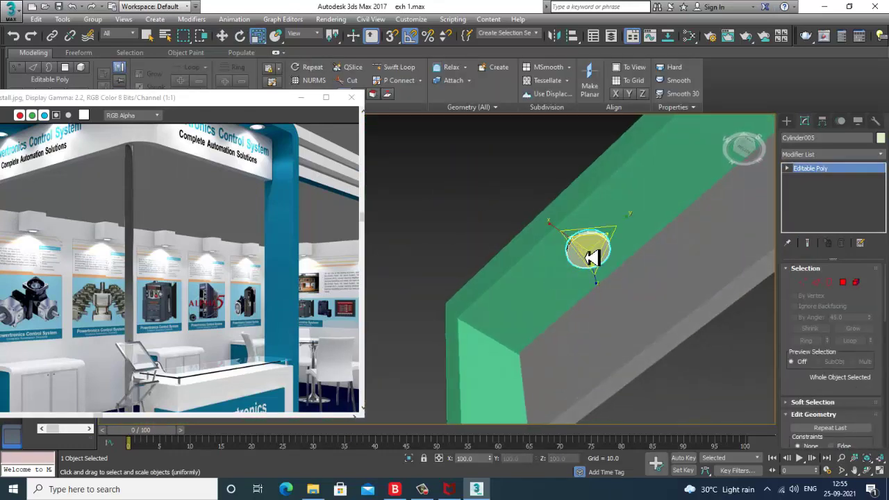
scroll(596, 260, "up", 4)
key("w")
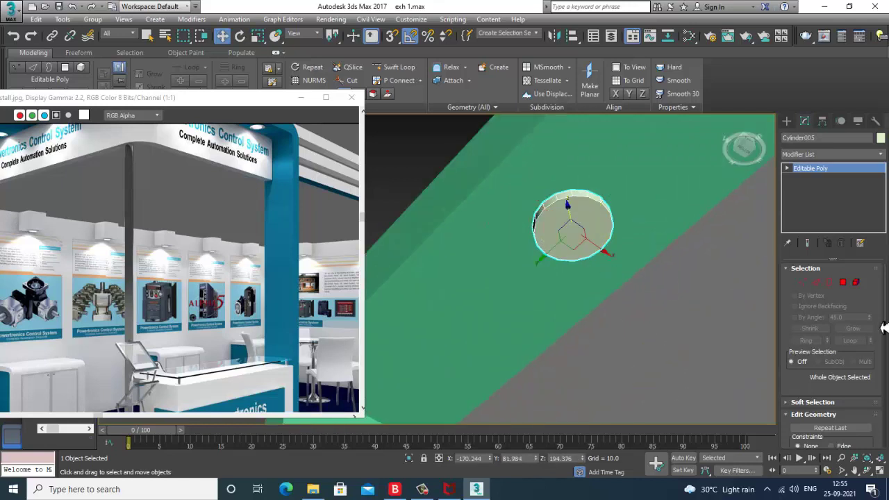
left_click(844, 283)
left_click(572, 225)
scroll(855, 315, "down", 3)
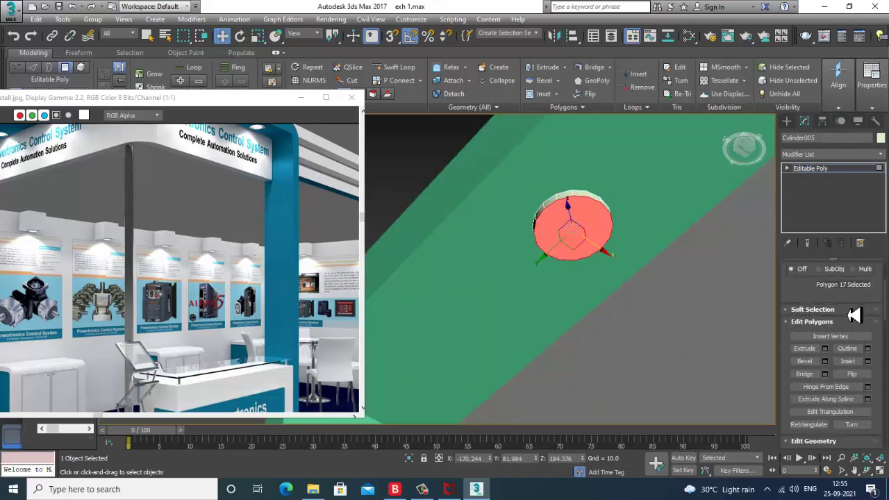
left_click(868, 362)
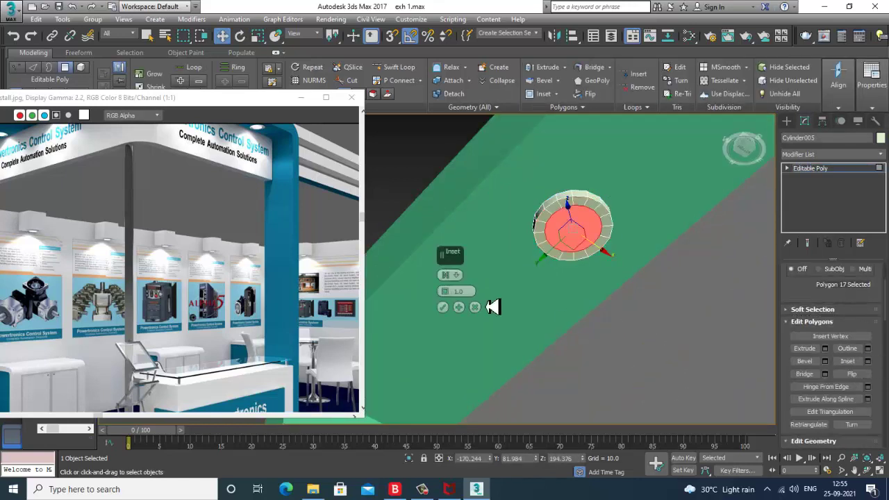
left_click(443, 307)
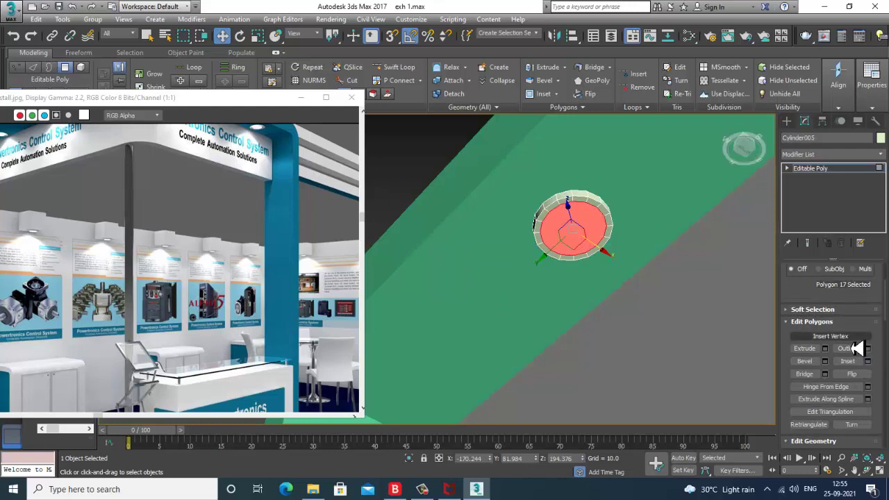
Step: Bevel the inset polygon inward into a tapered spotlight recess and leave polygon editing
left_click(826, 362)
left_click_drag(443, 298, 468, 341)
left_click(443, 323)
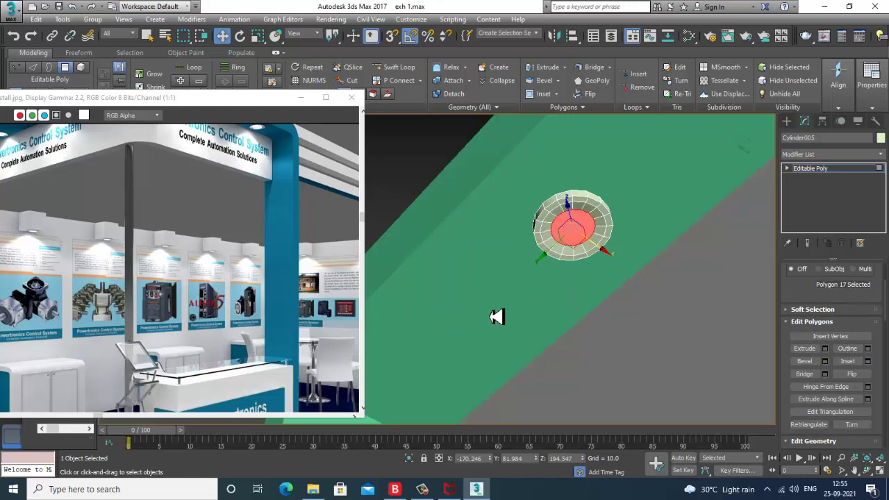
left_click(839, 170)
Step: Clone the spotlight as one copy along the side beam, placing it at Y about -52
scroll(650, 239, "down", 3)
middle_click_drag(650, 239, 535, 247, "alt")
scroll(499, 243, "down", 7)
mouse_move(471, 250)
left_mouse_down()
mouse_move(627, 229)
mouse_move(607, 242)
left_mouse_up()
scroll(194, 270, "down", 1)
left_click(446, 291)
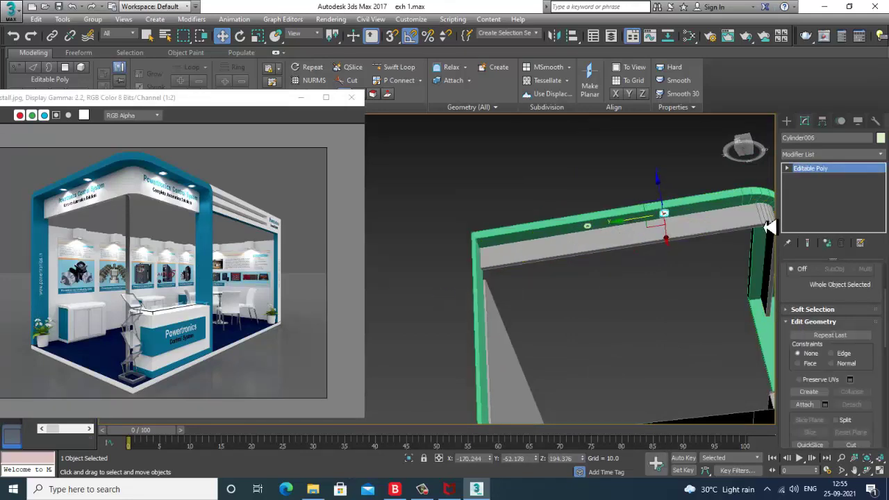
Step: In the top view, clone the second spotlight as one copy along X, to about -123.4
scroll(709, 254, "down", 3)
mouse_move(709, 254)
middle_mouse_down("alt")
mouse_move(708, 268)
mouse_move(572, 291)
middle_mouse_up("alt")
middle_click_drag(572, 291, 472, 226, "alt")
scroll(568, 307, "up", 5)
key("alt+w")
right_click(390, 218)
key("alt+w")
scroll(463, 199, "up", 5)
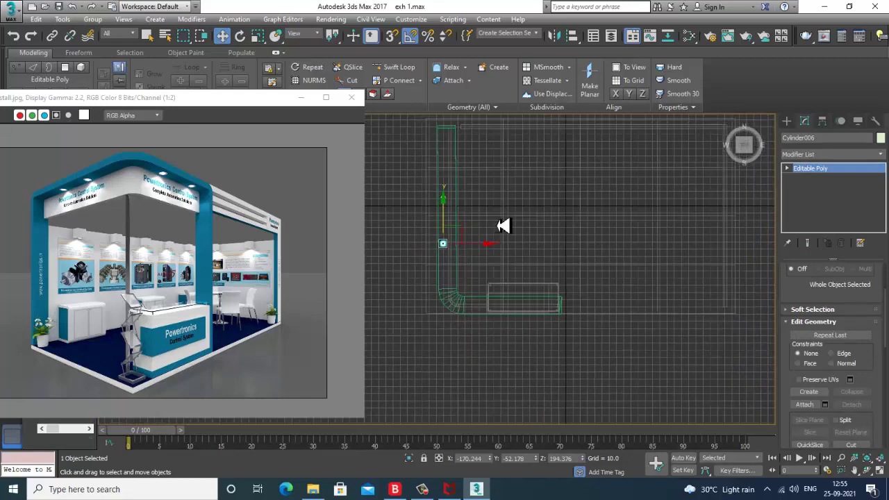
left_click_drag(469, 253, 499, 255, "shift")
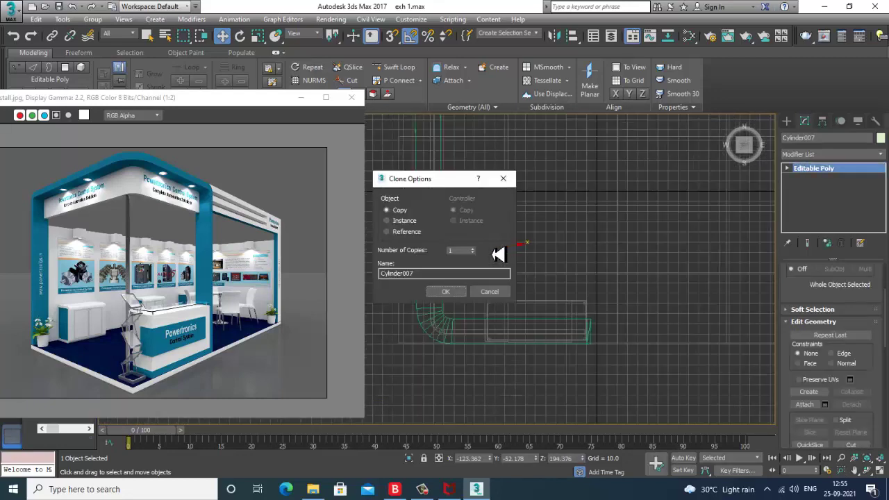
left_click(448, 295)
Step: Move the new spotlight copy along Y to about -143.9, under the front beam
key("alt+w")
right_click(623, 353)
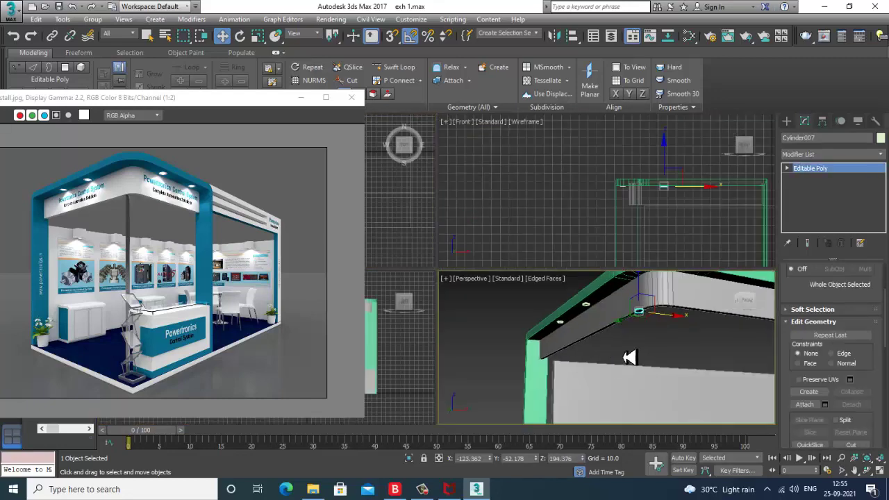
key("alt+w")
scroll(629, 321, "down", 4)
middle_click_drag(644, 293, 578, 317, "alt")
scroll(641, 287, "up", 2)
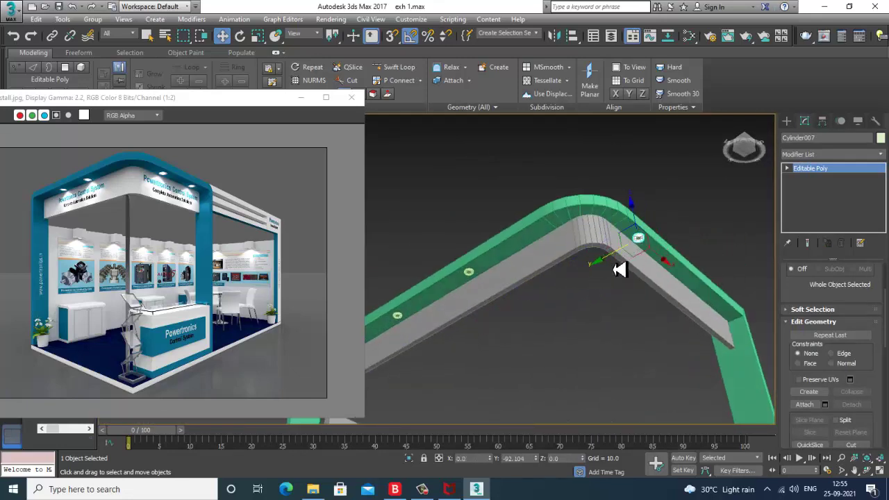
Step: Raise the front beam's spotlight slightly to Z about 194.6, against the beam's underside
key("z")
scroll(607, 258, "down", 4)
middle_click_drag(606, 258, 566, 287, "alt")
scroll(566, 286, "down", 4)
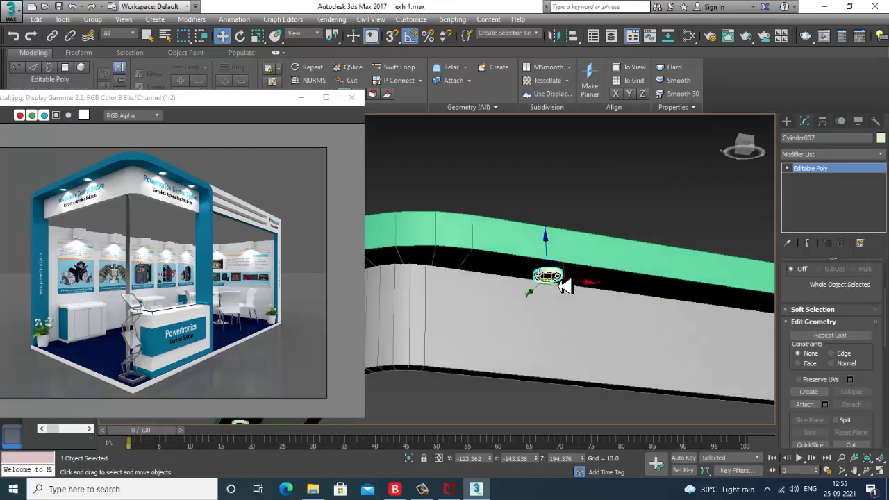
scroll(546, 257, "up", 3)
left_click_drag(547, 255, 548, 257)
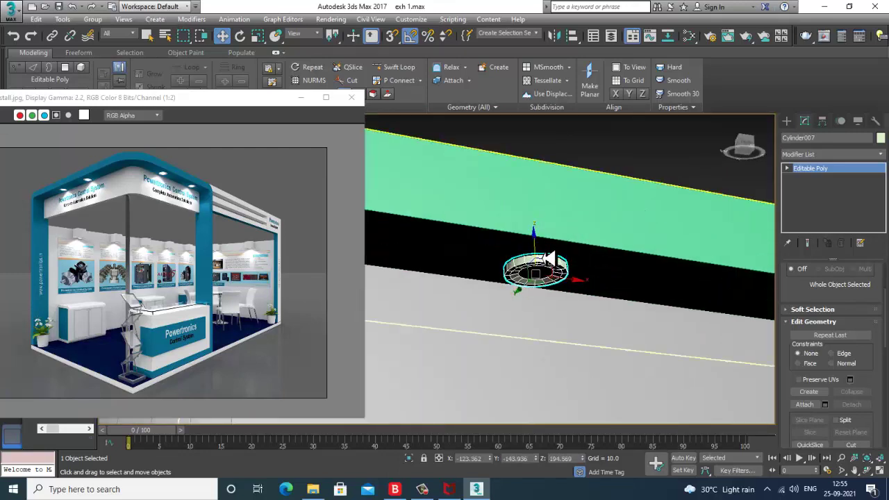
Step: Clone the front beam's spotlight as one copy along the beam, placing it at X about -70
scroll(550, 258, "down", 4)
middle_click_drag(550, 259, 565, 287, "alt")
scroll(564, 285, "down", 2)
left_click_drag(559, 278, 680, 271)
left_click(452, 297)
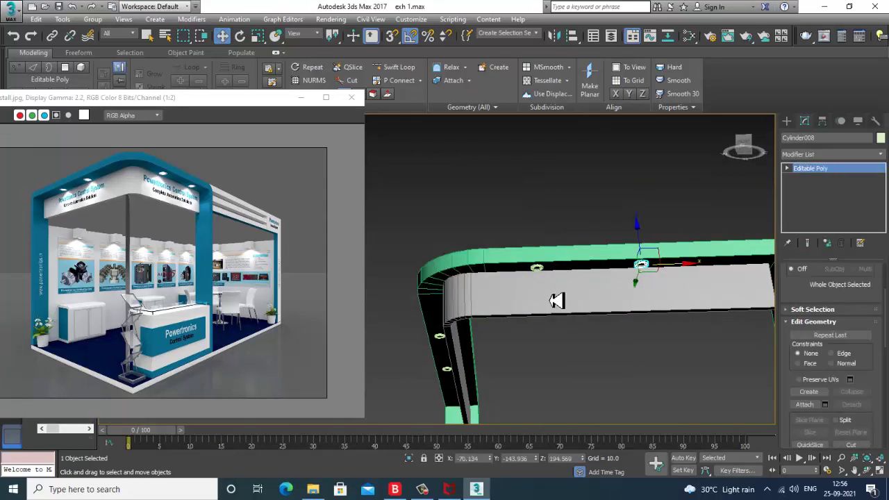
Step: Examine the four spotlights under the rounded frame against the reference image and clear the selection
mouse_move(558, 297)
middle_mouse_down("alt")
mouse_move(627, 349)
mouse_move(562, 271)
mouse_move(573, 257)
mouse_move(611, 271)
mouse_move(587, 255)
middle_mouse_up("alt")
key("1")
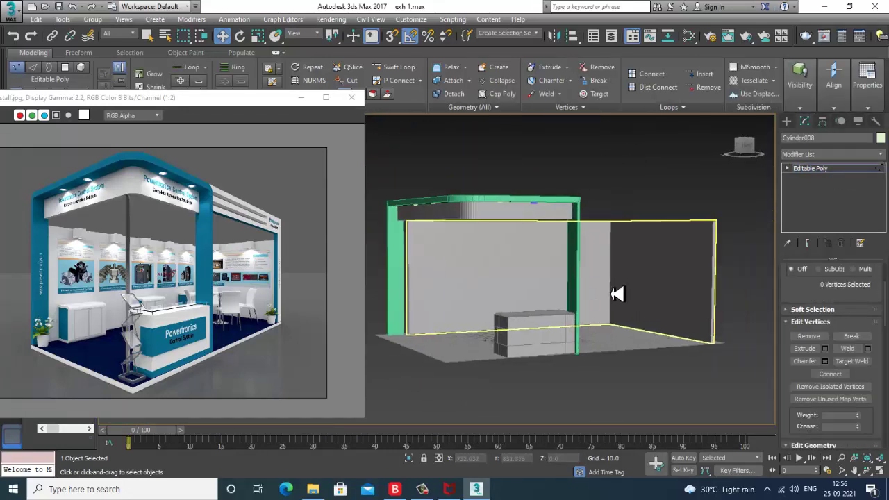
scroll(605, 302, "up", 5)
middle_click_drag(612, 252, 611, 243, "alt")
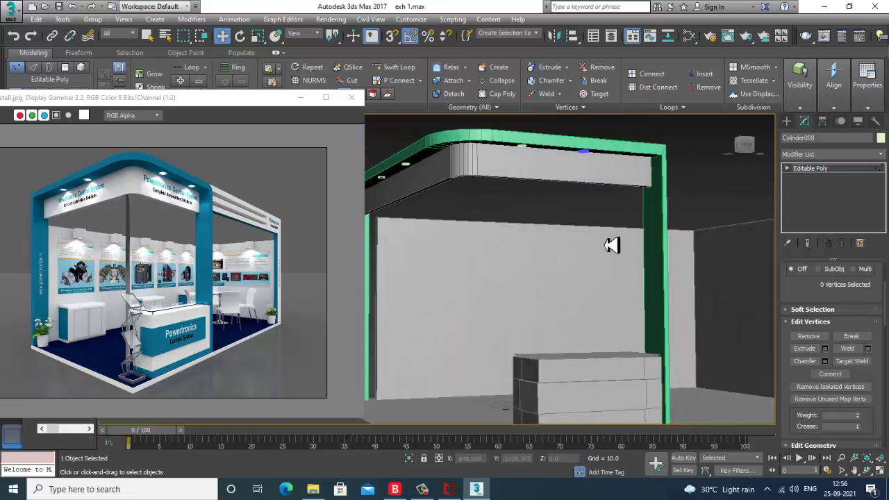
left_click(589, 159)
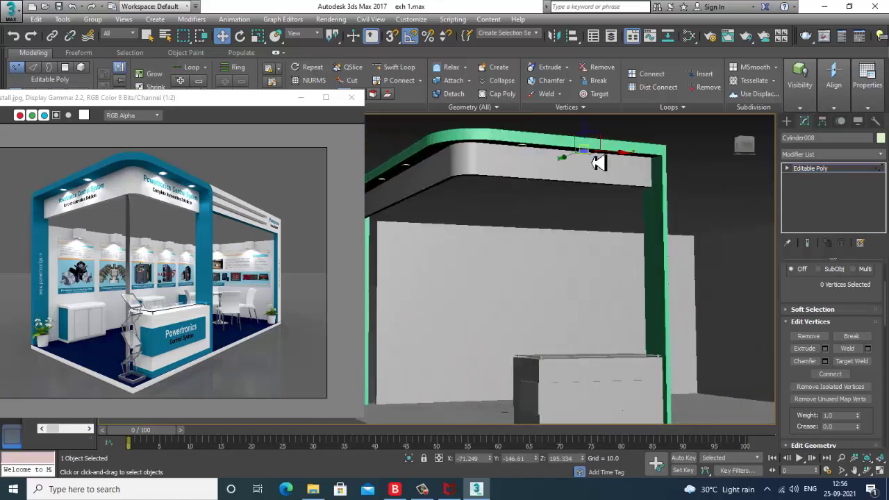
left_click(692, 183)
middle_click_drag(615, 194, 646, 333)
scroll(646, 333, "up", 4)
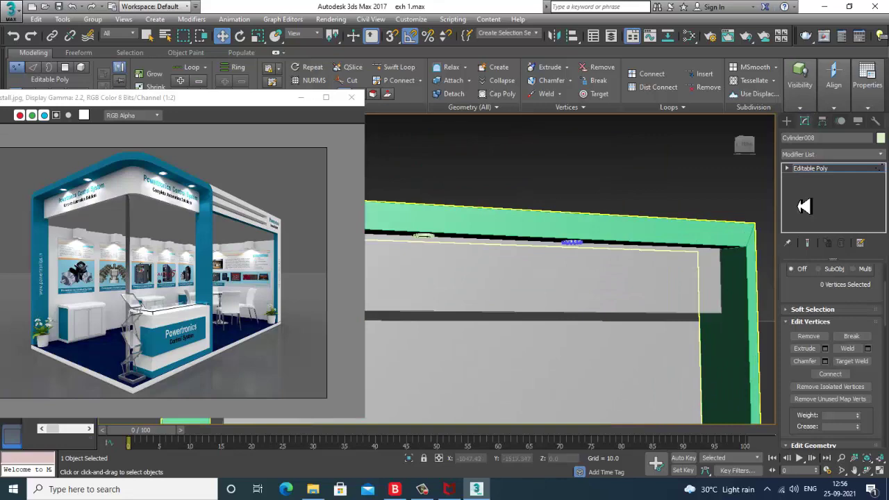
left_click(838, 171)
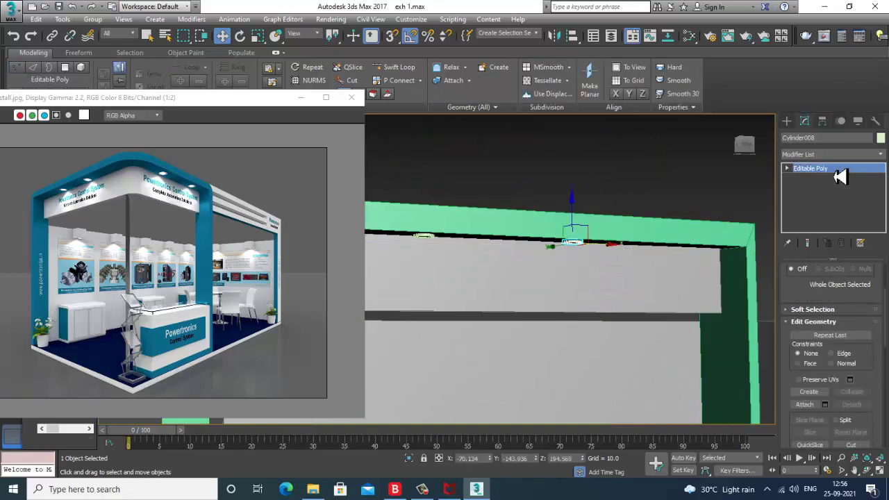
middle_click_drag(629, 233, 630, 206, "alt")
left_click(641, 195)
middle_click_drag(593, 305, 618, 314, "alt")
scroll(591, 283, "down", 4)
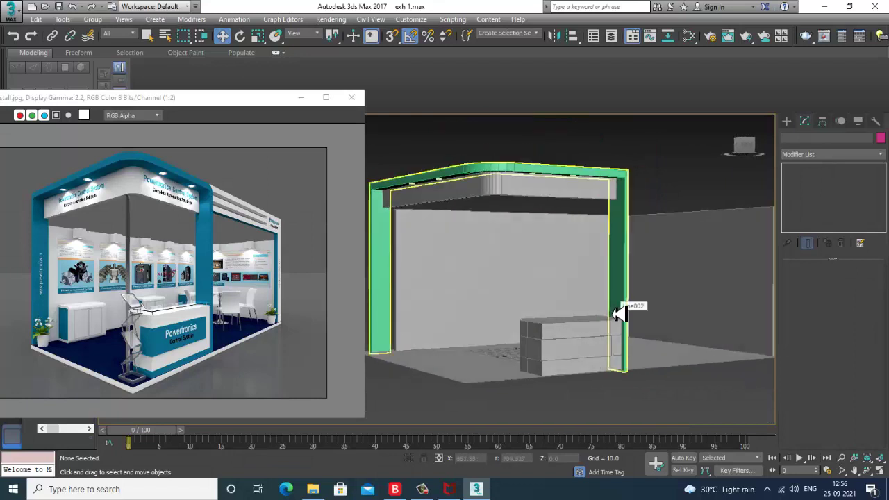